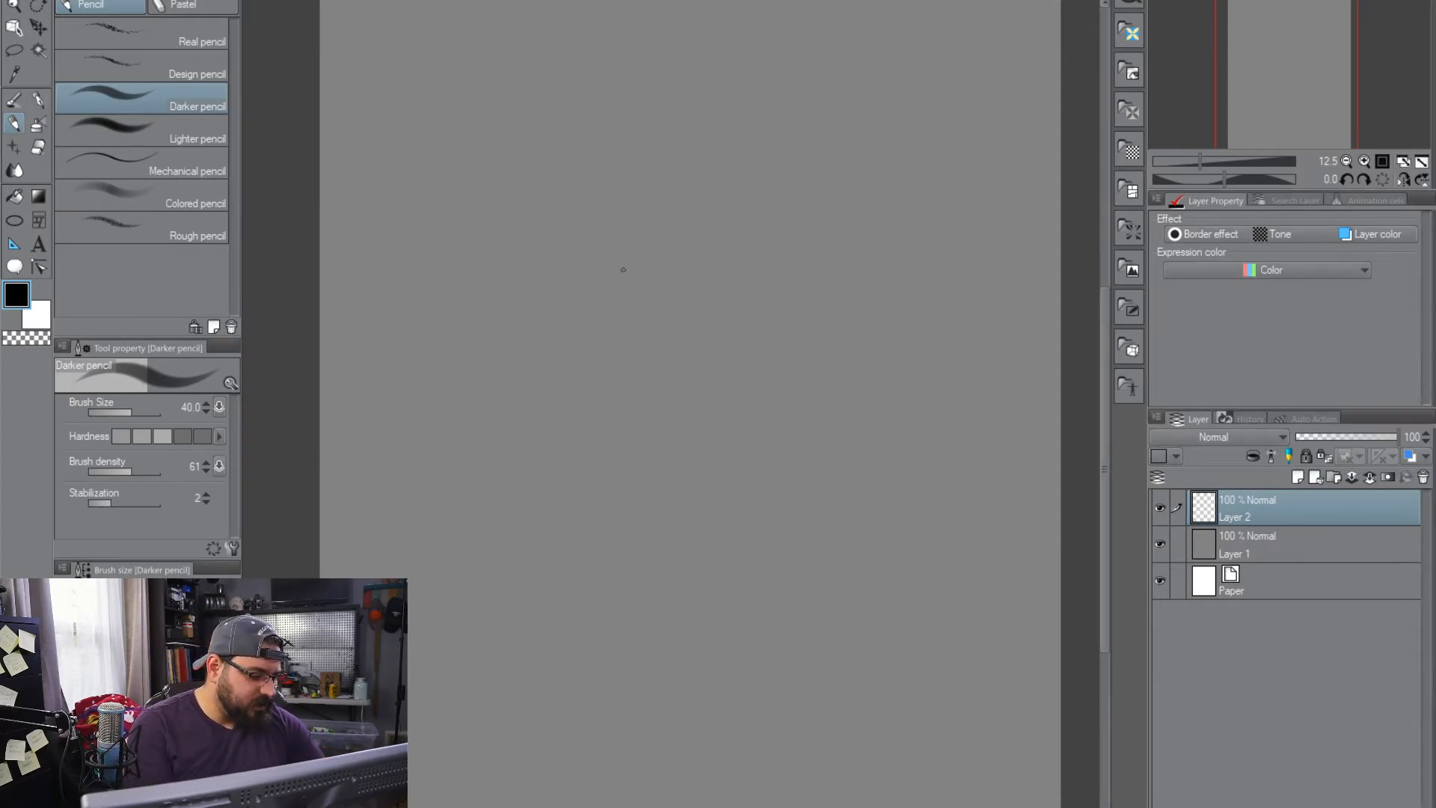
Sketch the long head outline in Darker pencil at size 40: curved top, both sides of the face and the rounded chin
{"action": "left_click_drag", "start_coordinate": [635, 258], "coordinate": [644, 353]}
{"action": "left_click_drag", "start_coordinate": [607, 188], "coordinate": [631, 502]}
{"action": "mouse_move", "coordinate": [602, 224]}
{"action": "left_mouse_down"}
{"action": "mouse_move", "coordinate": [648, 614]}
{"action": "mouse_move", "coordinate": [806, 142]}
{"action": "left_mouse_up"}
{"action": "left_click_drag", "start_coordinate": [570, 220], "coordinate": [754, 147]}
{"action": "left_click_drag", "start_coordinate": [843, 156], "coordinate": [865, 498]}
{"action": "left_click_drag", "start_coordinate": [856, 254], "coordinate": [872, 568]}
{"action": "left_click_drag", "start_coordinate": [868, 620], "coordinate": [714, 649]}
{"action": "left_click_drag", "start_coordinate": [597, 225], "coordinate": [699, 702]}
{"action": "left_click_drag", "start_coordinate": [854, 593], "coordinate": [720, 664]}
Sketch a sweeping brow line across the face and an angular nose with a curved fold running down from its base
{"action": "mouse_move", "coordinate": [616, 390]}
{"action": "left_mouse_down"}
{"action": "mouse_move", "coordinate": [697, 410]}
{"action": "mouse_move", "coordinate": [881, 336]}
{"action": "left_mouse_up"}
{"action": "left_click_drag", "start_coordinate": [749, 413], "coordinate": [673, 432]}
{"action": "left_click_drag", "start_coordinate": [591, 391], "coordinate": [852, 344]}
{"action": "mouse_move", "coordinate": [781, 372]}
{"action": "left_mouse_down"}
{"action": "mouse_move", "coordinate": [723, 440]}
{"action": "mouse_move", "coordinate": [766, 475]}
{"action": "mouse_move", "coordinate": [770, 514]}
{"action": "left_mouse_up"}
{"action": "left_click_drag", "start_coordinate": [752, 436], "coordinate": [779, 499]}
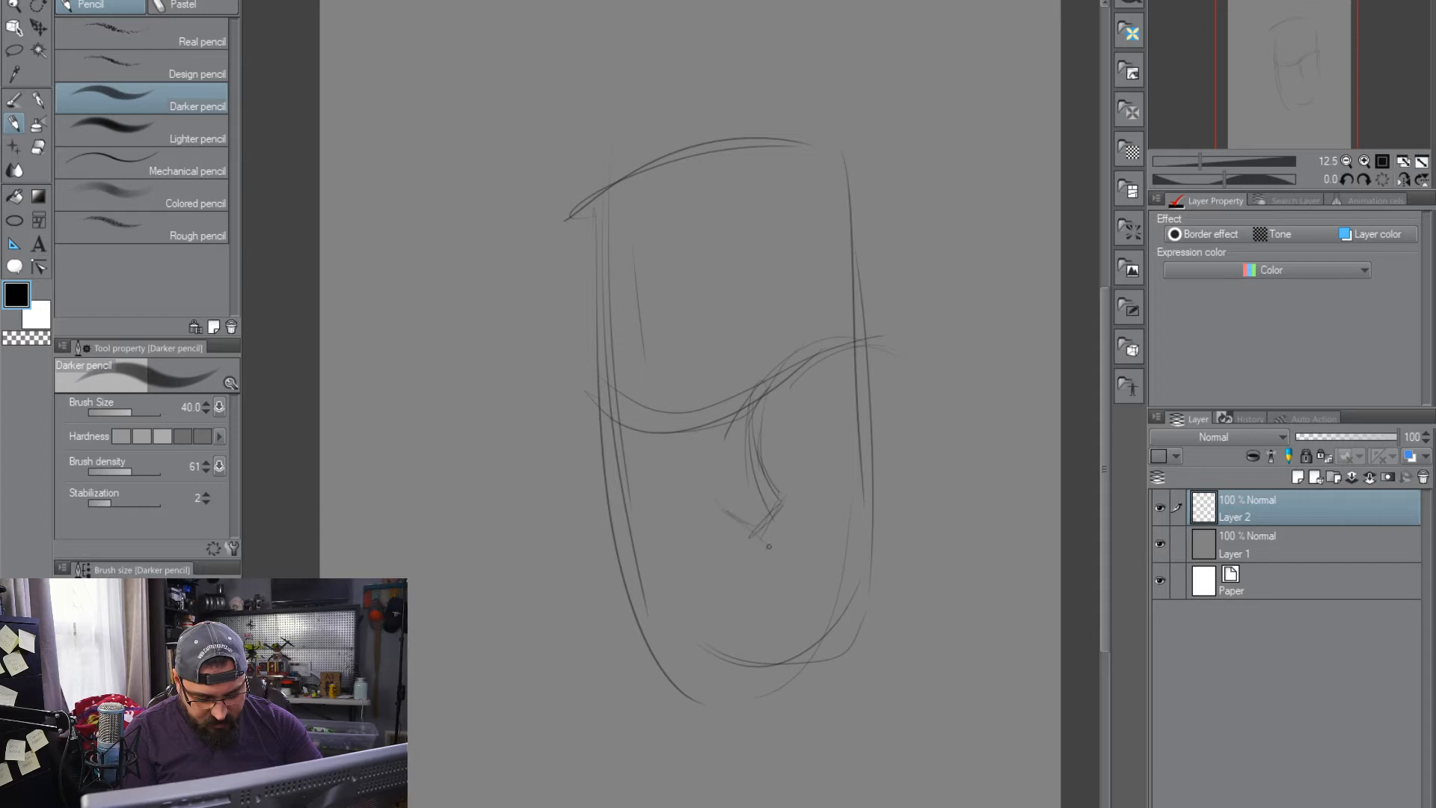
{"action": "left_click_drag", "start_coordinate": [799, 559], "coordinate": [723, 511]}
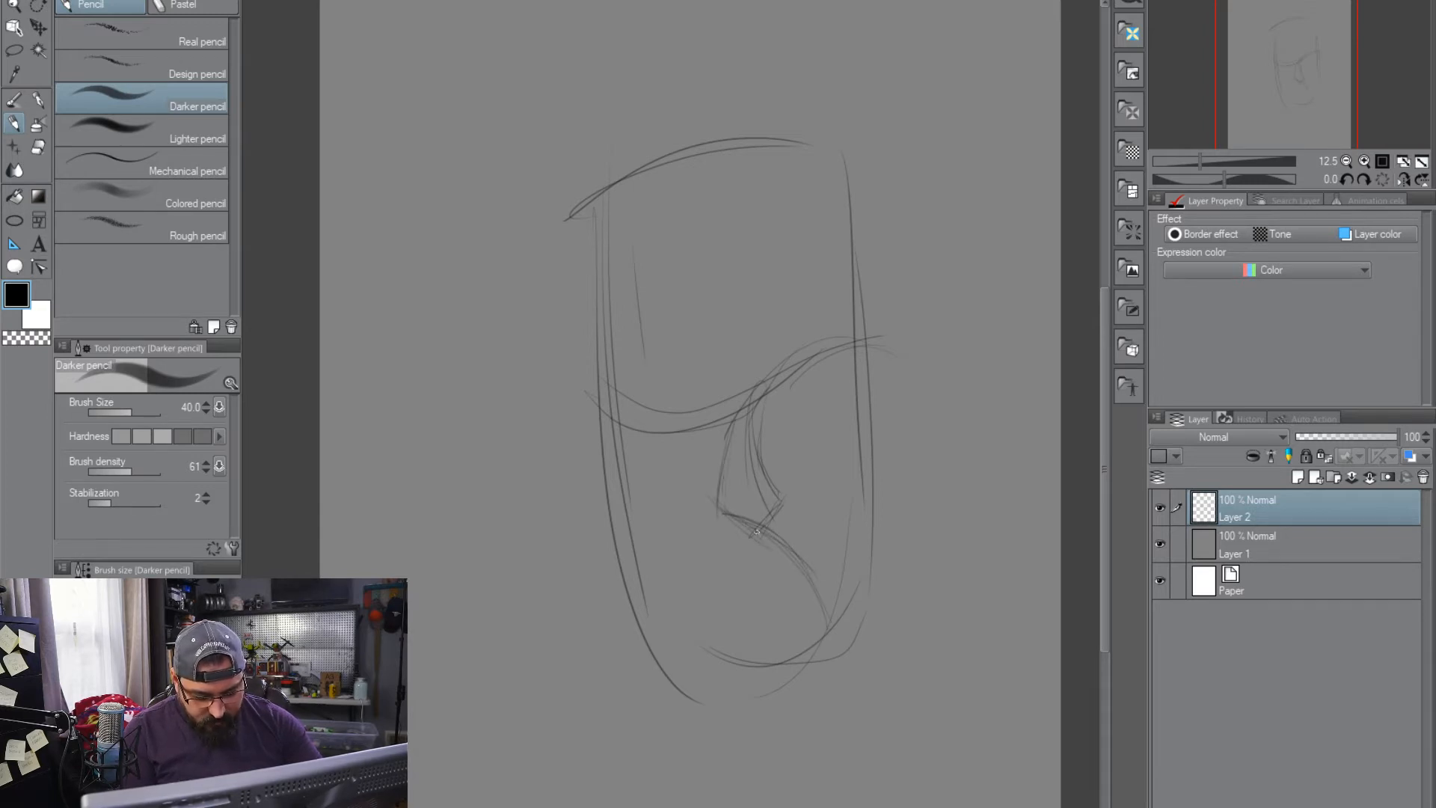
Sketch the moustache's long diagonal sweep from the nose past the jaw and reinforce the raised brow arch
{"action": "left_click_drag", "start_coordinate": [623, 684], "coordinate": [744, 539]}
{"action": "left_click_drag", "start_coordinate": [614, 695], "coordinate": [668, 625]}
{"action": "left_click_drag", "start_coordinate": [770, 377], "coordinate": [856, 330]}
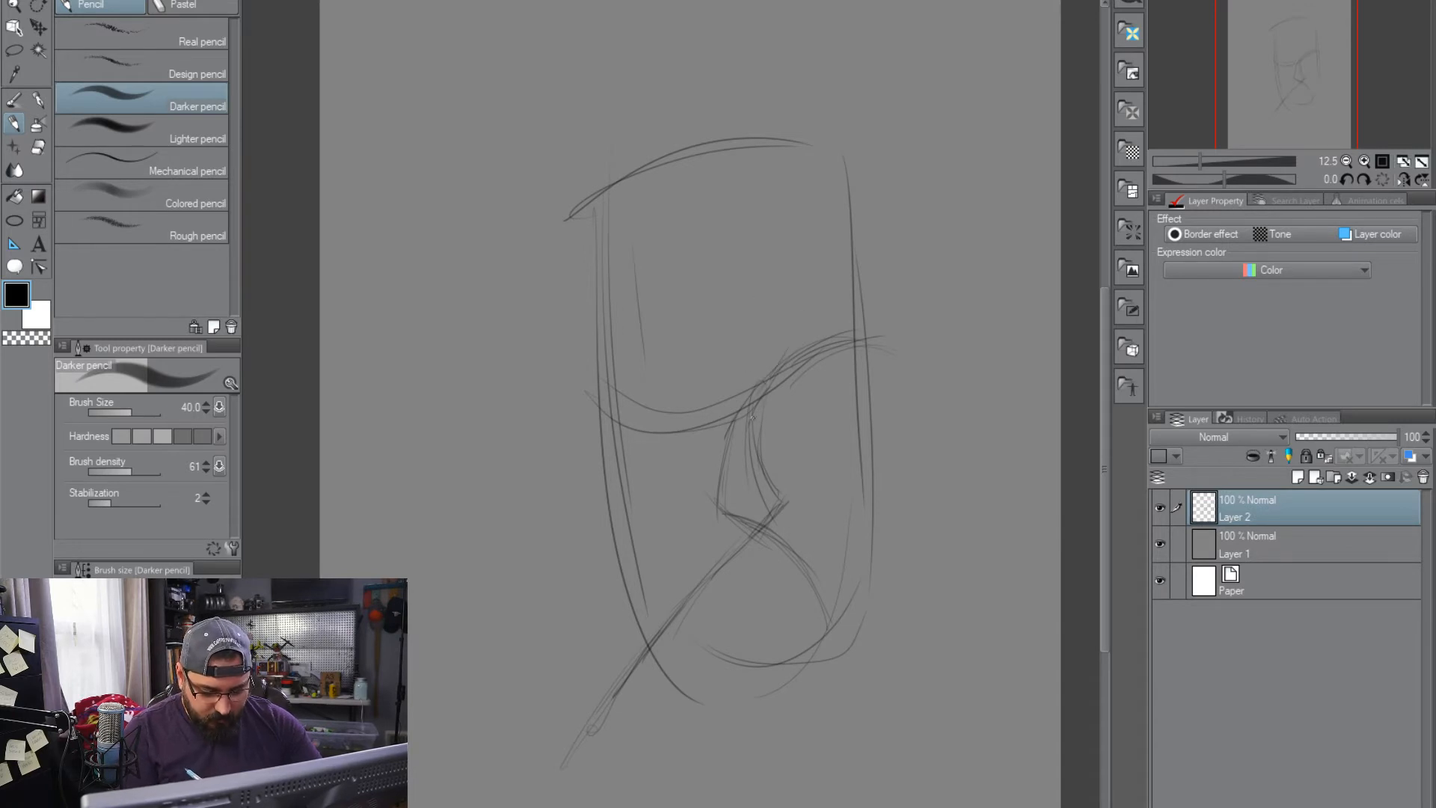
Sketch a curved centre line over the forehead that rises above the head into a pointed hair tuft
{"action": "left_click_drag", "start_coordinate": [797, 264], "coordinate": [695, 60]}
{"action": "left_click_drag", "start_coordinate": [751, 136], "coordinate": [666, 18]}
{"action": "left_click_drag", "start_coordinate": [726, 108], "coordinate": [679, 37]}
Move the whole head sketch slightly down the canvas to make room for the hair
{"action": "key", "text": "ctrl+t"}
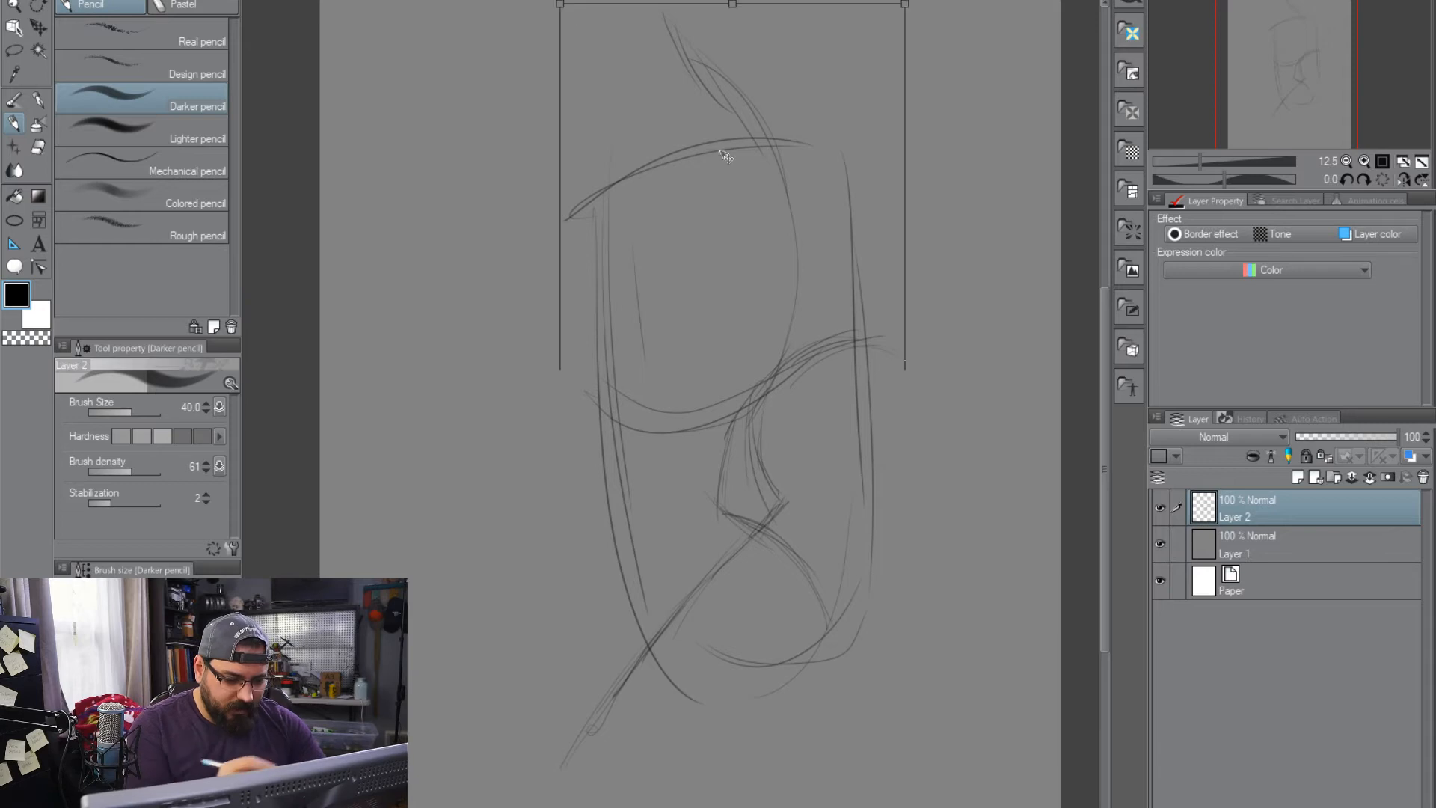
{"action": "left_click_drag", "start_coordinate": [796, 253], "coordinate": [798, 307]}
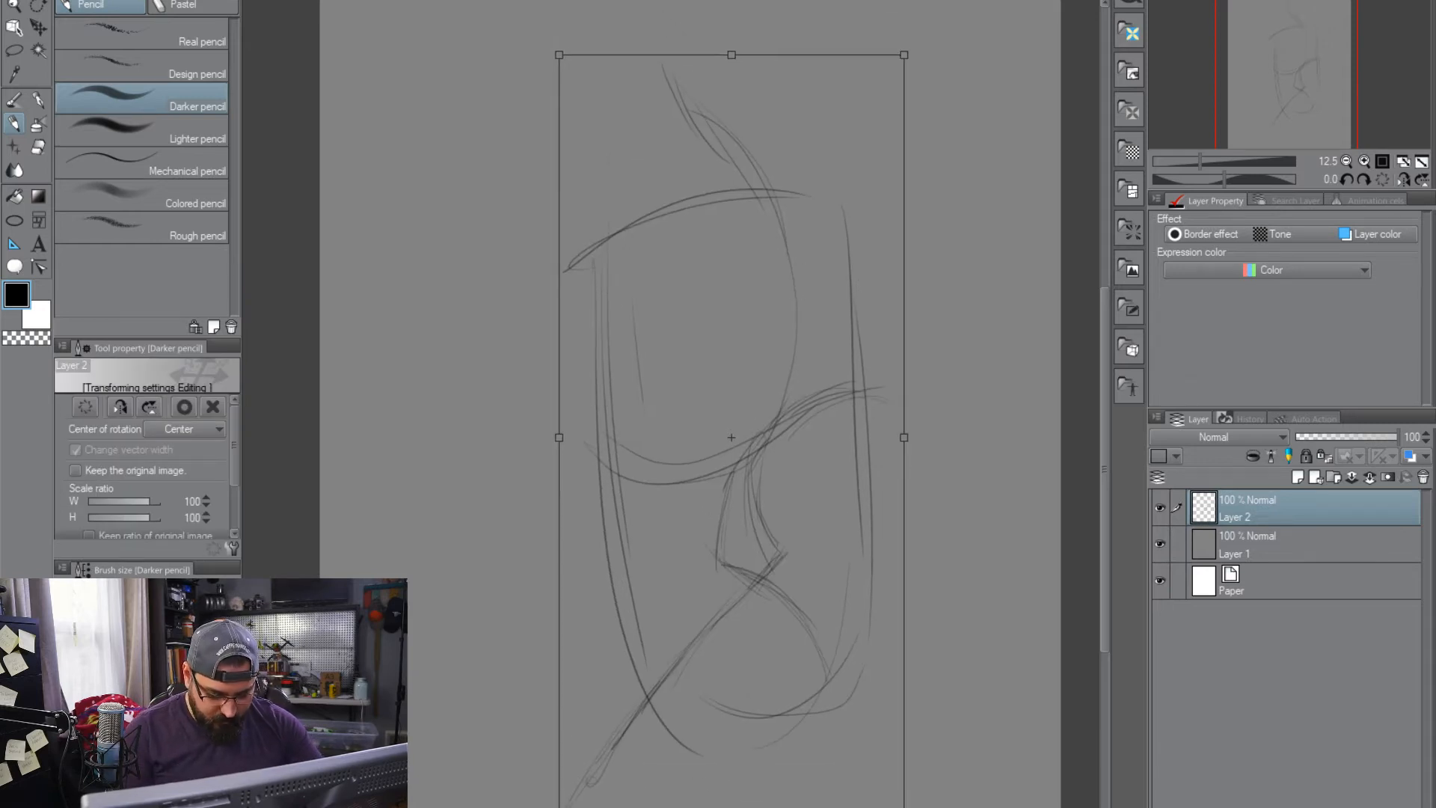
{"action": "key", "text": "Return"}
Sketch short spiky hair strands beside the central tuft on top of the head
{"action": "mouse_move", "coordinate": [707, 142]}
{"action": "left_mouse_down"}
{"action": "mouse_move", "coordinate": [664, 43]}
{"action": "mouse_move", "coordinate": [671, 77]}
{"action": "mouse_move", "coordinate": [655, 100]}
{"action": "mouse_move", "coordinate": [660, 51]}
{"action": "mouse_move", "coordinate": [668, 110]}
{"action": "mouse_move", "coordinate": [628, 99]}
{"action": "mouse_move", "coordinate": [664, 134]}
{"action": "mouse_move", "coordinate": [641, 95]}
{"action": "left_mouse_up"}
{"action": "mouse_move", "coordinate": [678, 190]}
{"action": "left_mouse_down"}
{"action": "mouse_move", "coordinate": [665, 152]}
{"action": "mouse_move", "coordinate": [656, 165]}
{"action": "left_mouse_up"}
{"action": "left_click_drag", "start_coordinate": [648, 162], "coordinate": [638, 155]}
{"action": "left_click_drag", "start_coordinate": [667, 205], "coordinate": [645, 171]}
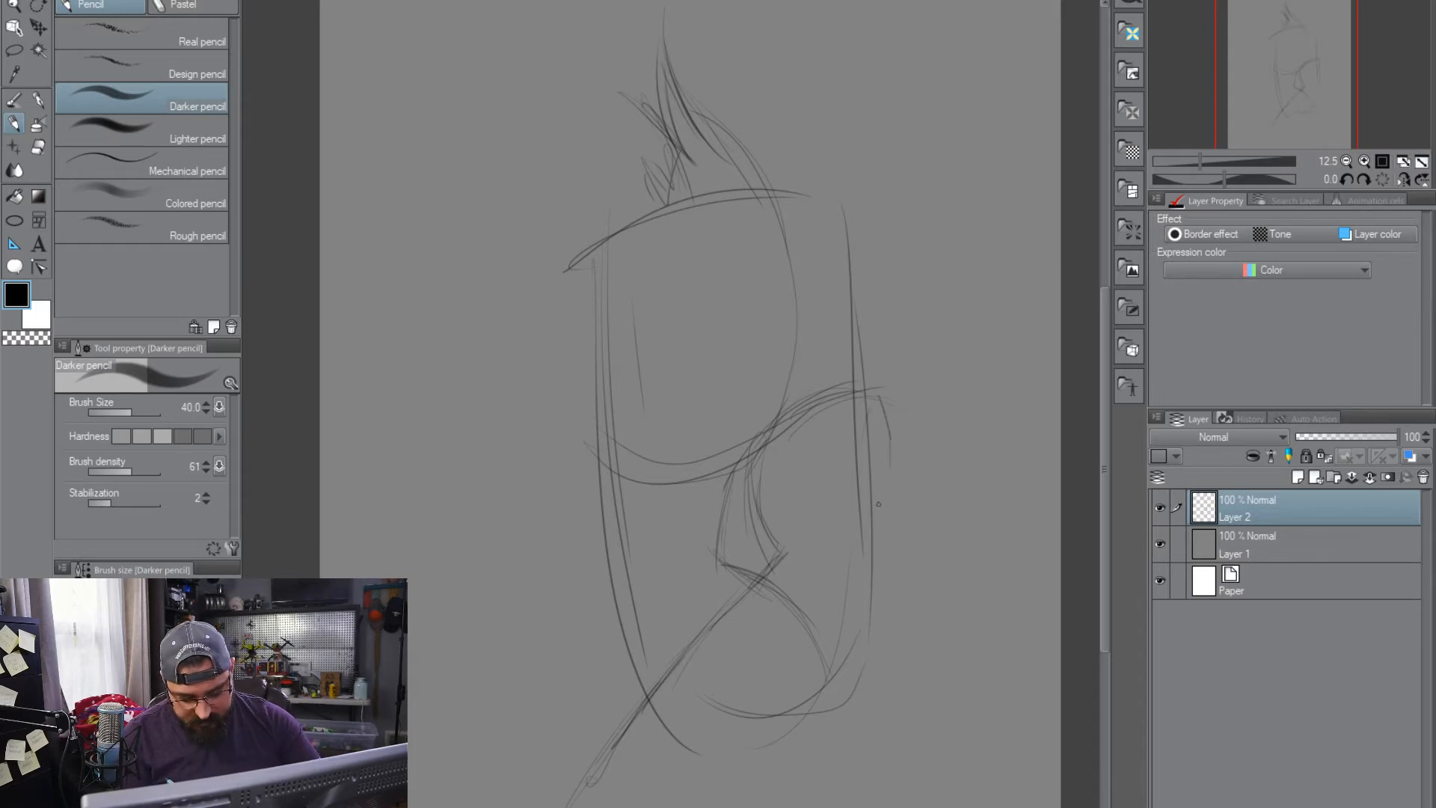
Sketch a narrow curved ear on each side of the head, starting at the brow line
{"action": "mouse_move", "coordinate": [886, 432]}
{"action": "left_mouse_down"}
{"action": "mouse_move", "coordinate": [877, 511]}
{"action": "mouse_move", "coordinate": [867, 401]}
{"action": "left_mouse_up"}
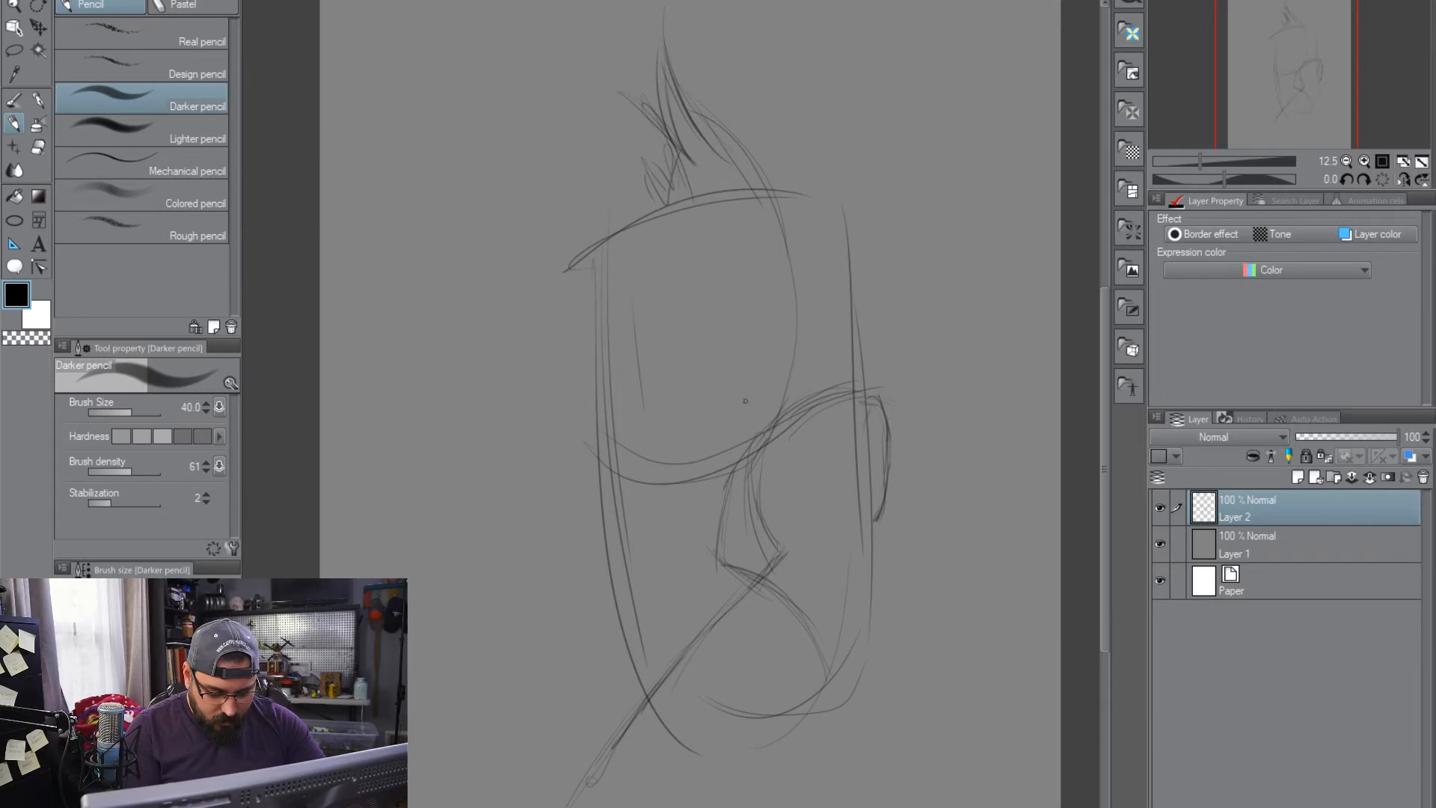
{"action": "left_click_drag", "start_coordinate": [587, 494], "coordinate": [598, 566]}
{"action": "left_click_drag", "start_coordinate": [590, 456], "coordinate": [580, 516]}
{"action": "left_click_drag", "start_coordinate": [583, 480], "coordinate": [604, 565]}
{"action": "left_click_drag", "start_coordinate": [873, 509], "coordinate": [864, 559]}
Sketch the moustache's upturned curl beyond the jaw, with a wide arc from the ear's outer side to its tip
{"action": "mouse_move", "coordinate": [834, 665]}
{"action": "left_mouse_down"}
{"action": "mouse_move", "coordinate": [886, 761]}
{"action": "mouse_move", "coordinate": [924, 752]}
{"action": "left_mouse_up"}
{"action": "mouse_move", "coordinate": [860, 697]}
{"action": "left_mouse_down"}
{"action": "mouse_move", "coordinate": [915, 738]}
{"action": "mouse_move", "coordinate": [948, 719]}
{"action": "left_mouse_up"}
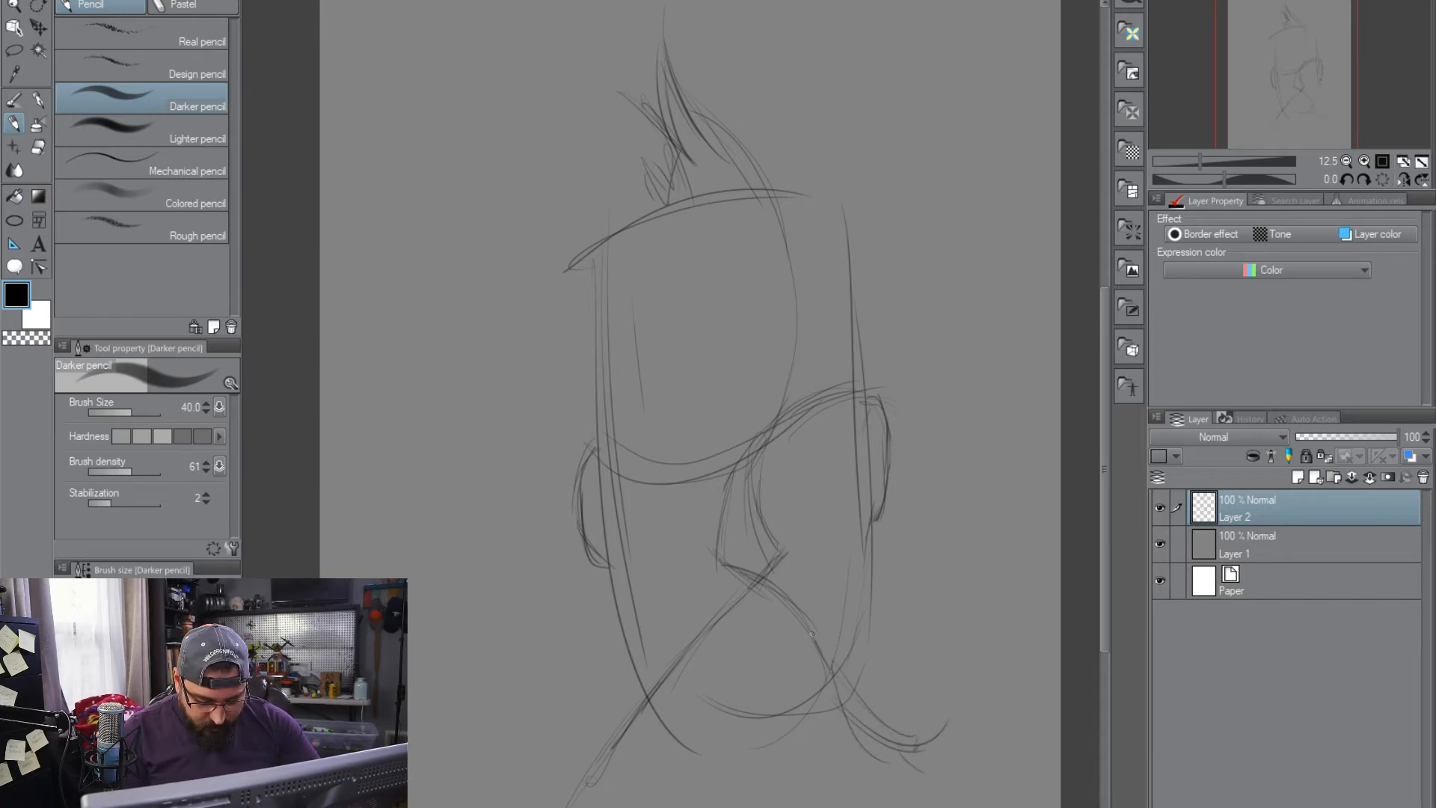
{"action": "mouse_move", "coordinate": [856, 721]}
{"action": "left_mouse_down"}
{"action": "mouse_move", "coordinate": [959, 704]}
{"action": "mouse_move", "coordinate": [913, 765]}
{"action": "left_mouse_up"}
{"action": "left_click_drag", "start_coordinate": [831, 700], "coordinate": [939, 722]}
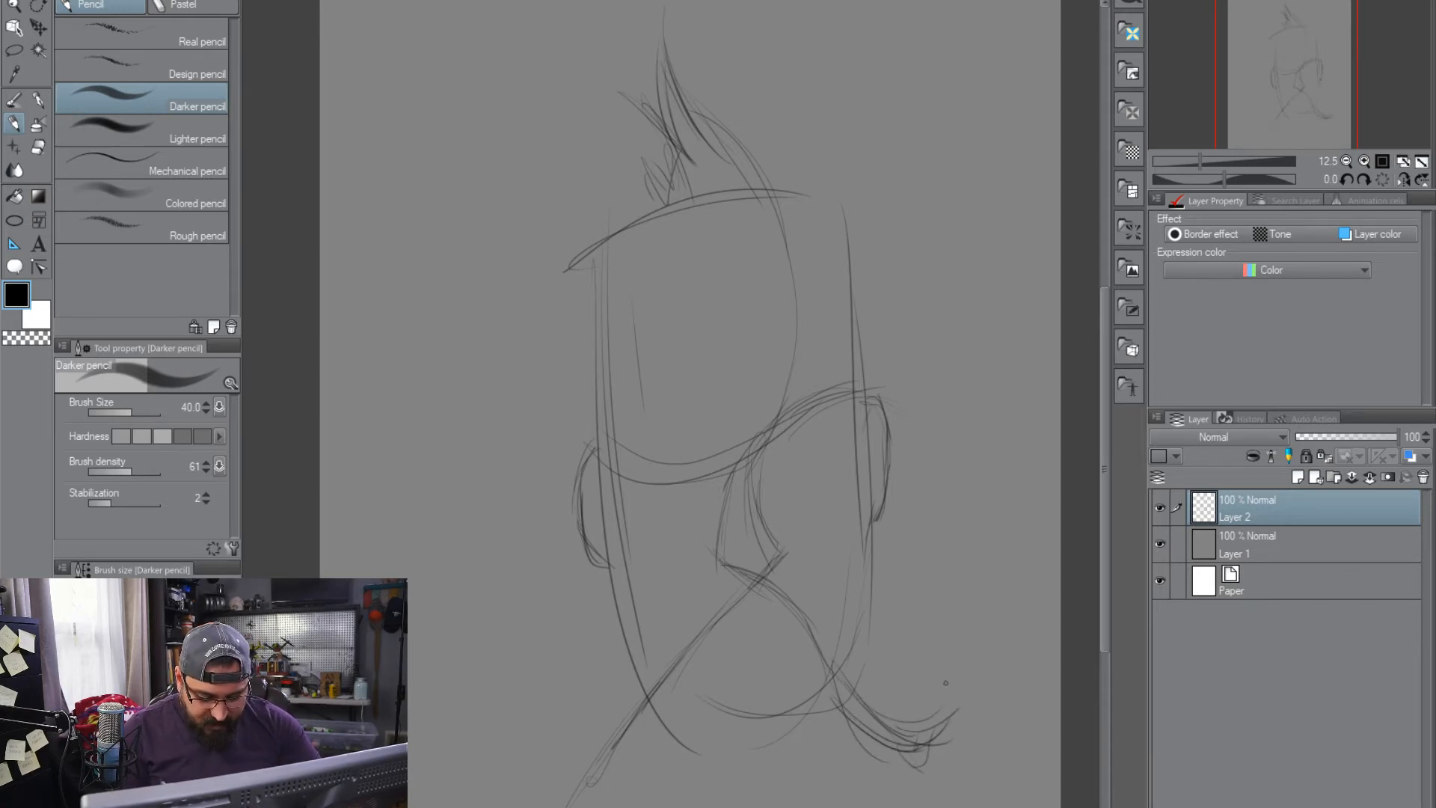
{"action": "left_click_drag", "start_coordinate": [936, 472], "coordinate": [950, 684]}
{"action": "left_click_drag", "start_coordinate": [844, 747], "coordinate": [884, 739]}
{"action": "left_click_drag", "start_coordinate": [956, 670], "coordinate": [887, 729]}
Sketch loose beard strokes running down from both sides of the jaw beneath the moustache
{"action": "left_click_drag", "start_coordinate": [839, 675], "coordinate": [859, 786]}
{"action": "left_click_drag", "start_coordinate": [887, 724], "coordinate": [857, 806]}
{"action": "left_click_drag", "start_coordinate": [857, 735], "coordinate": [835, 806]}
{"action": "left_click_drag", "start_coordinate": [841, 769], "coordinate": [827, 806]}
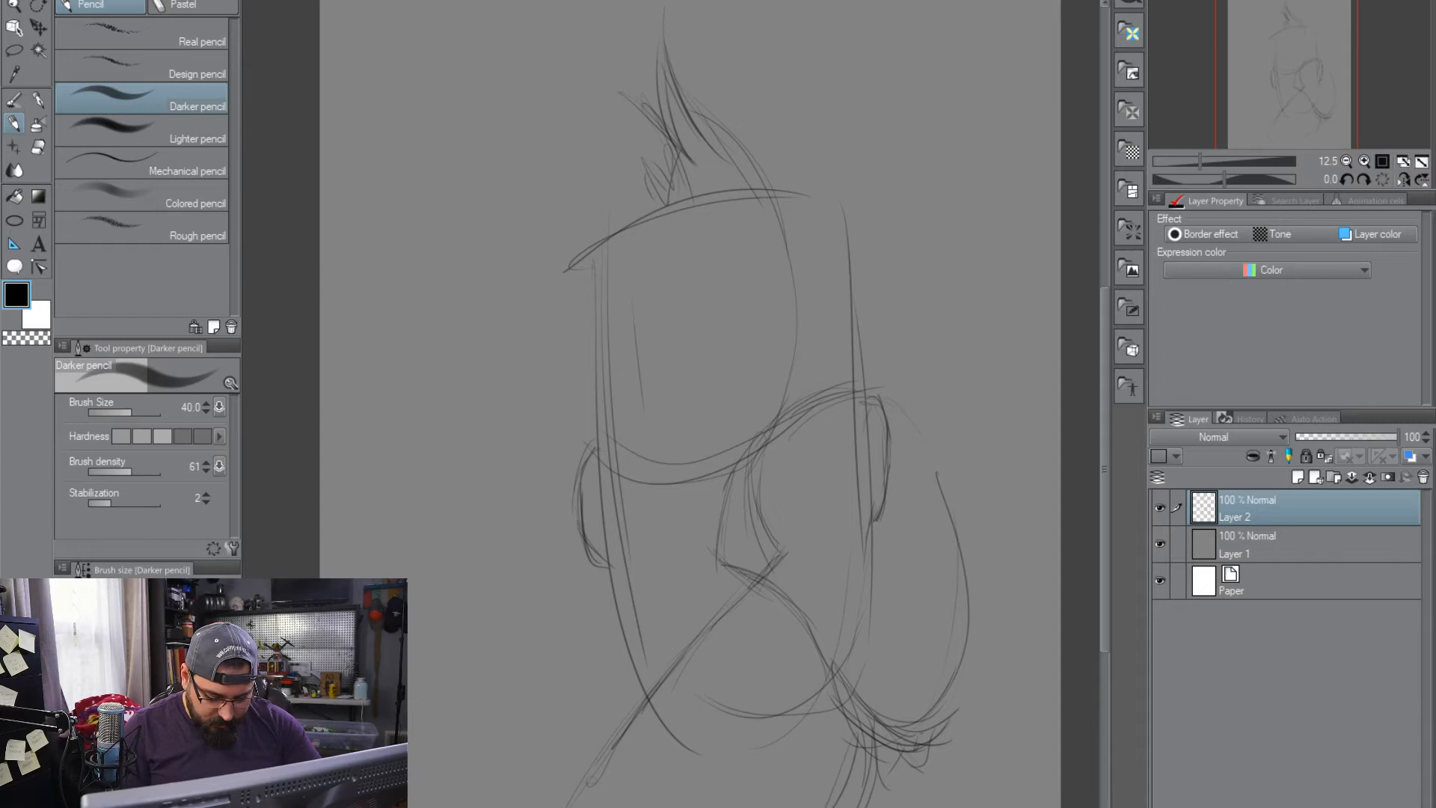
{"action": "left_click_drag", "start_coordinate": [667, 773], "coordinate": [633, 806]}
{"action": "left_click_drag", "start_coordinate": [636, 757], "coordinate": [628, 806]}
{"action": "left_click_drag", "start_coordinate": [665, 681], "coordinate": [622, 806]}
{"action": "left_click_drag", "start_coordinate": [641, 719], "coordinate": [624, 751]}
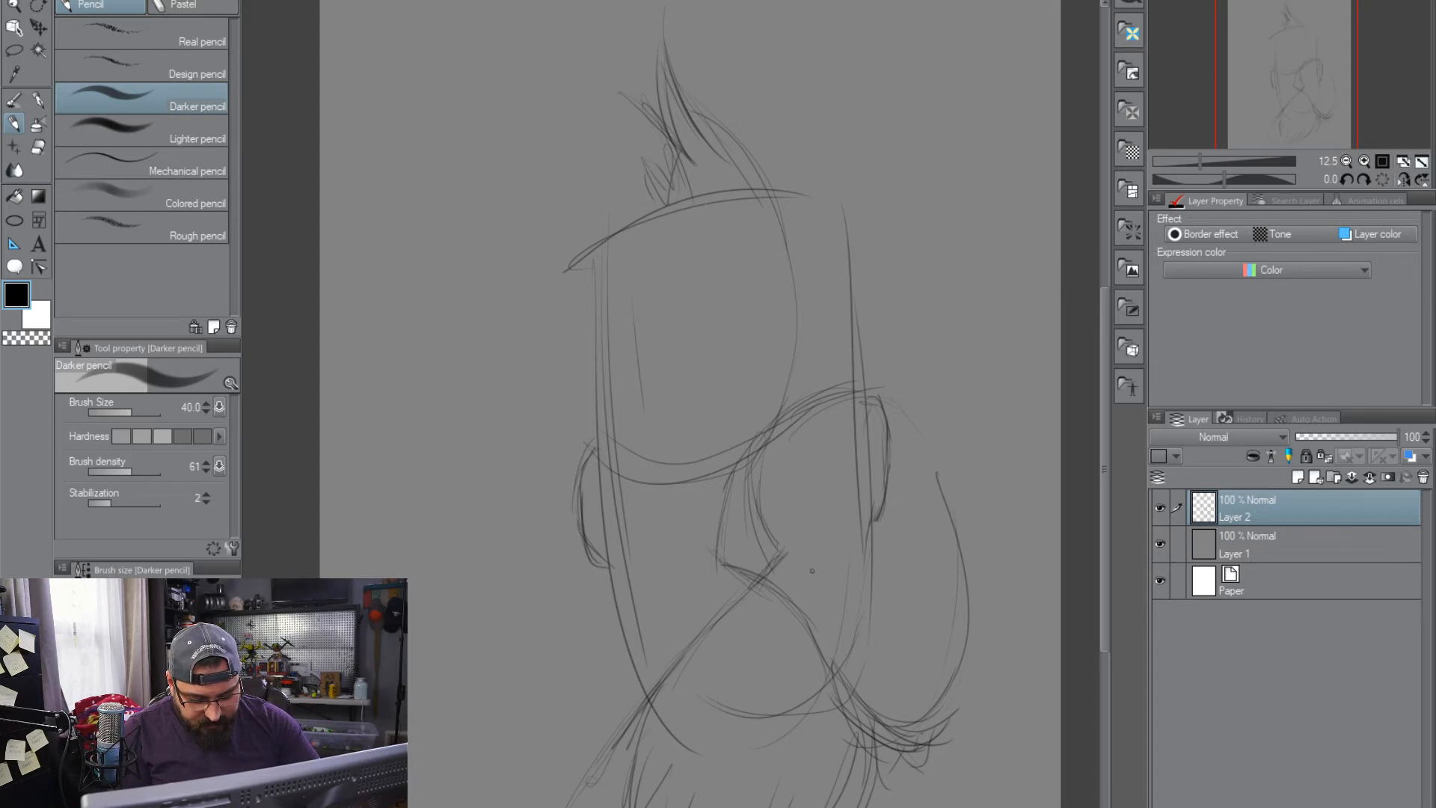
Sketch the frowning mouth with its lower lip beneath the moustache and a narrow eye under the raised brow
{"action": "left_click_drag", "start_coordinate": [727, 664], "coordinate": [690, 684]}
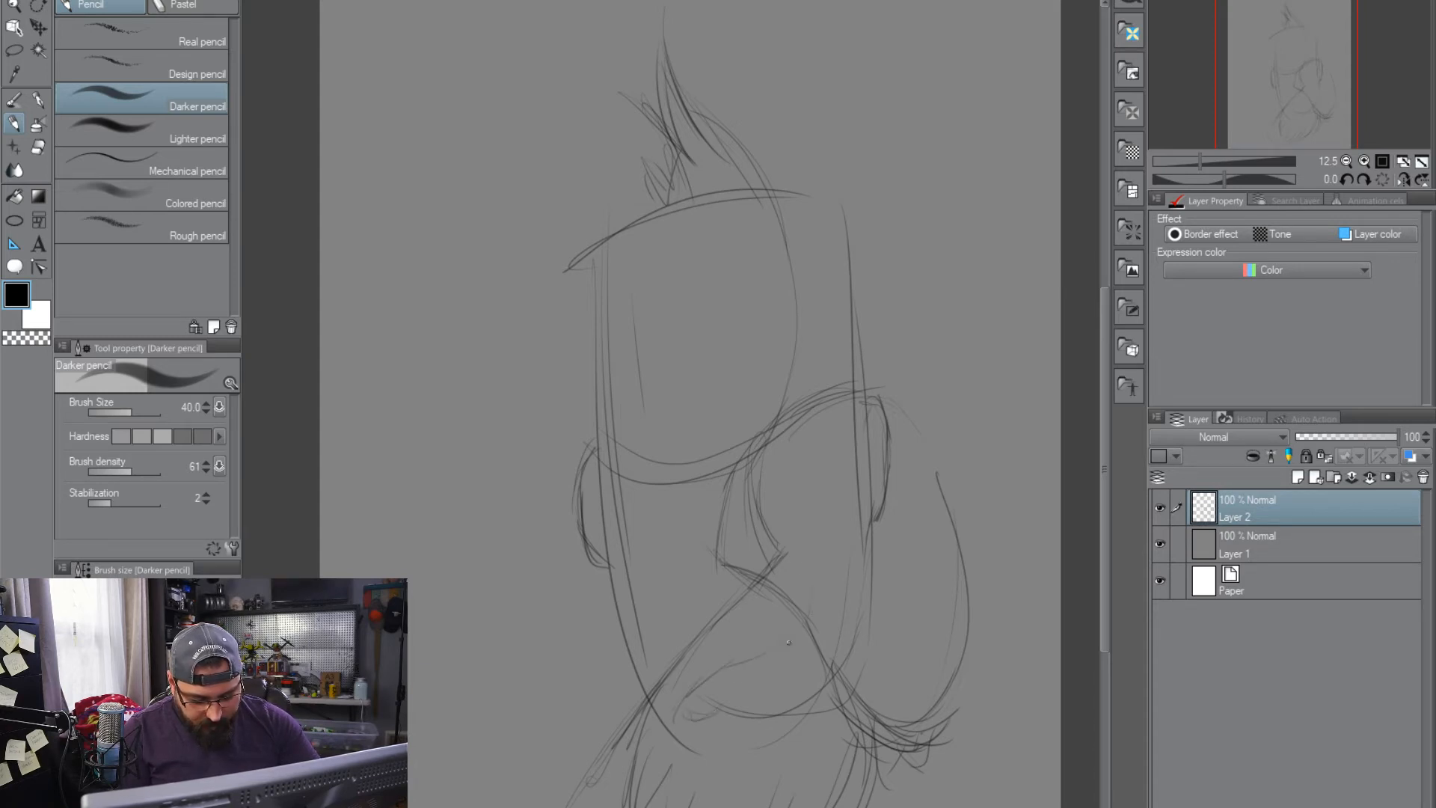
{"action": "mouse_move", "coordinate": [817, 628]}
{"action": "left_mouse_down"}
{"action": "mouse_move", "coordinate": [775, 588]}
{"action": "mouse_move", "coordinate": [832, 679]}
{"action": "mouse_move", "coordinate": [778, 652]}
{"action": "mouse_move", "coordinate": [823, 711]}
{"action": "mouse_move", "coordinate": [783, 647]}
{"action": "mouse_move", "coordinate": [760, 661]}
{"action": "mouse_move", "coordinate": [793, 622]}
{"action": "mouse_move", "coordinate": [771, 652]}
{"action": "left_mouse_up"}
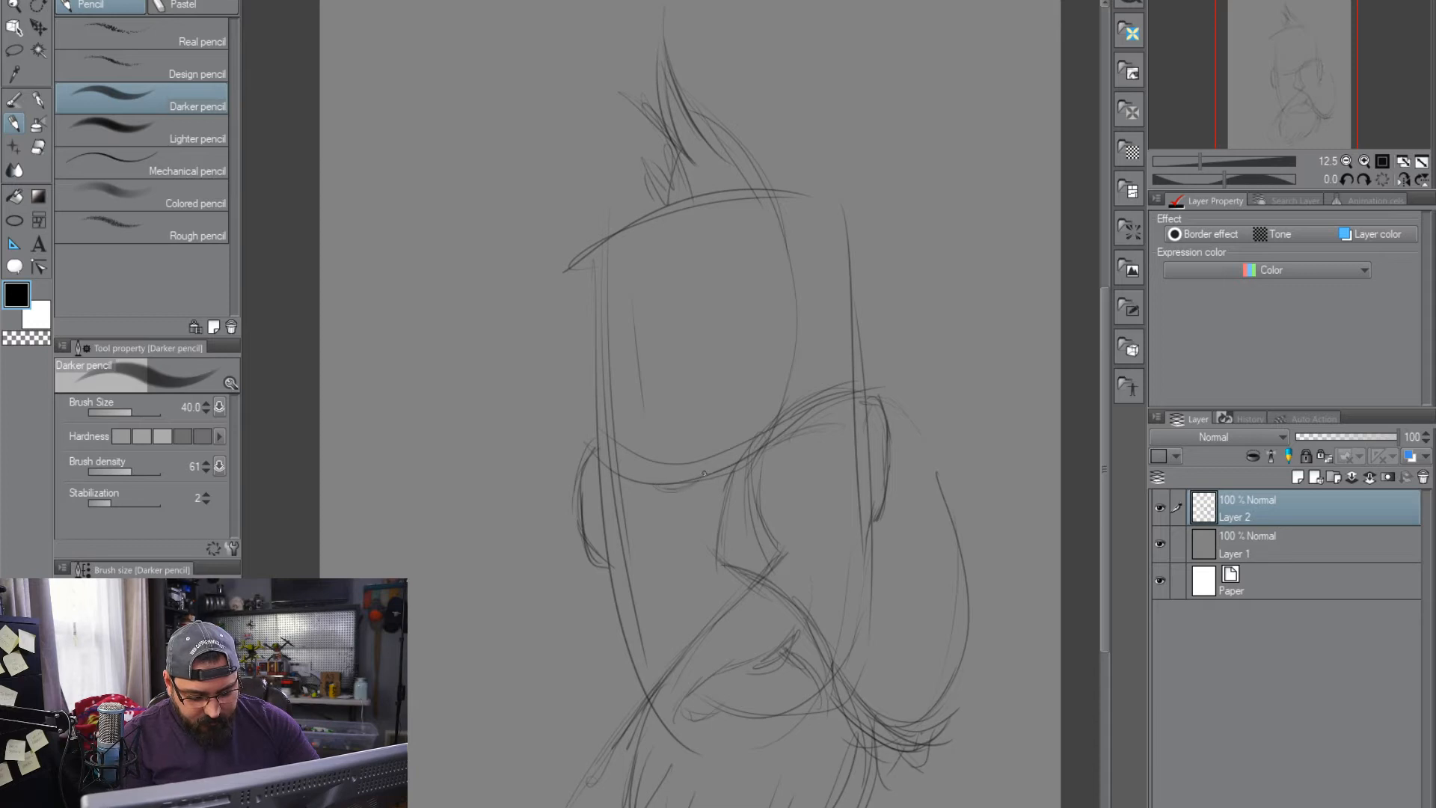
{"action": "left_click_drag", "start_coordinate": [772, 448], "coordinate": [830, 427]}
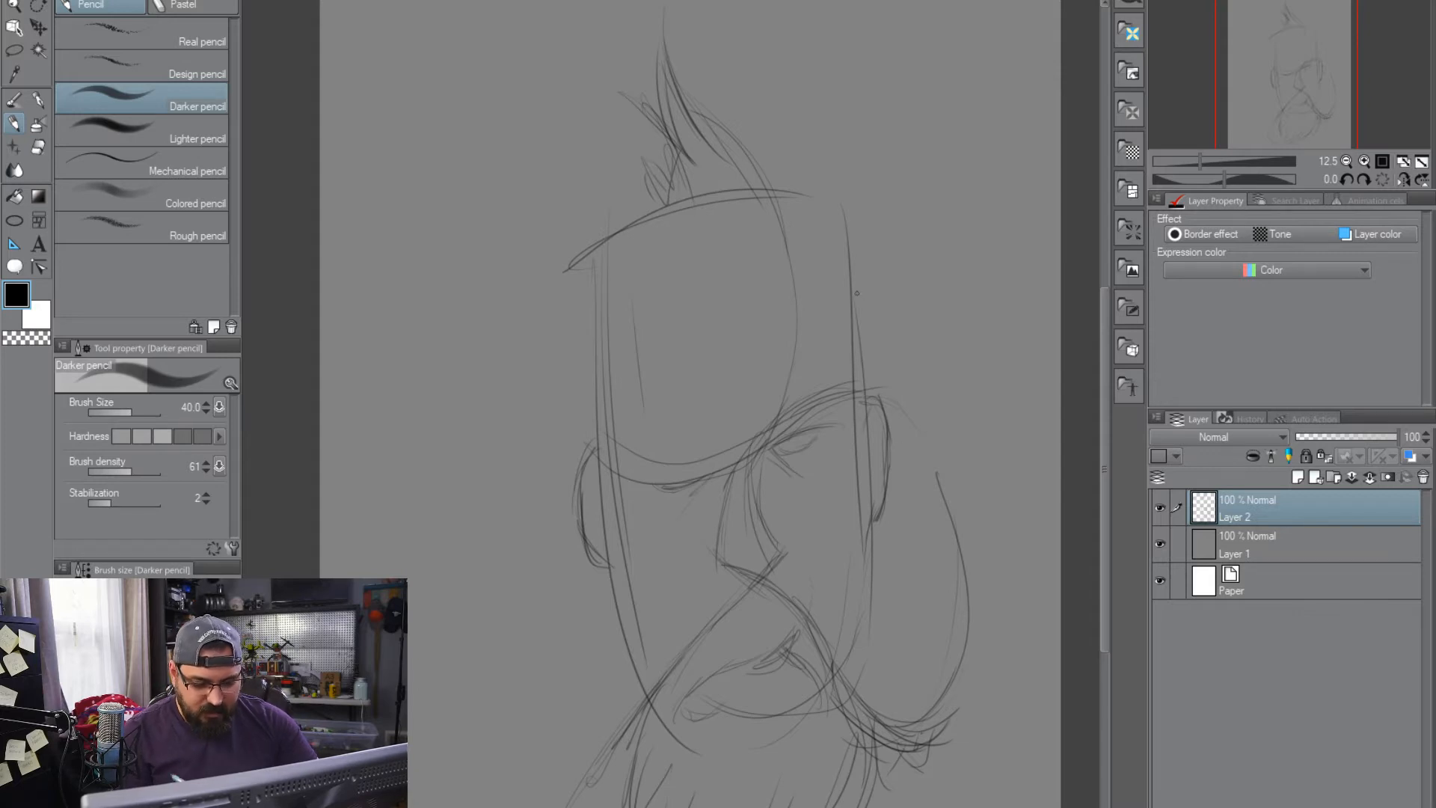
Sketch the spiky hair outline from the central tuft down both sides of the head to the ears
{"action": "mouse_move", "coordinate": [664, 43]}
{"action": "left_mouse_down"}
{"action": "mouse_move", "coordinate": [740, 149]}
{"action": "mouse_move", "coordinate": [814, 196]}
{"action": "mouse_move", "coordinate": [858, 396]}
{"action": "left_mouse_up"}
{"action": "left_click_drag", "start_coordinate": [809, 133], "coordinate": [807, 184]}
{"action": "mouse_move", "coordinate": [803, 148]}
{"action": "left_mouse_down"}
{"action": "mouse_move", "coordinate": [812, 196]}
{"action": "mouse_move", "coordinate": [877, 262]}
{"action": "mouse_move", "coordinate": [864, 311]}
{"action": "left_mouse_up"}
{"action": "left_click_drag", "start_coordinate": [876, 231], "coordinate": [869, 343]}
{"action": "left_click_drag", "start_coordinate": [892, 293], "coordinate": [865, 374]}
{"action": "left_click_drag", "start_coordinate": [890, 331], "coordinate": [858, 407]}
{"action": "mouse_move", "coordinate": [628, 185]}
{"action": "left_mouse_down"}
{"action": "mouse_move", "coordinate": [586, 228]}
{"action": "mouse_move", "coordinate": [585, 254]}
{"action": "left_mouse_up"}
{"action": "left_click_drag", "start_coordinate": [585, 205], "coordinate": [581, 344]}
{"action": "left_click_drag", "start_coordinate": [576, 315], "coordinate": [595, 440]}
Sketch the forehead's construction lines, with a rounded arc over the brow and lines down both temples
{"action": "mouse_move", "coordinate": [617, 269]}
{"action": "left_mouse_down"}
{"action": "mouse_move", "coordinate": [634, 344]}
{"action": "mouse_move", "coordinate": [616, 510]}
{"action": "left_mouse_up"}
{"action": "left_click_drag", "start_coordinate": [841, 335], "coordinate": [855, 458]}
{"action": "mouse_move", "coordinate": [737, 271]}
{"action": "left_mouse_down"}
{"action": "mouse_move", "coordinate": [814, 293]}
{"action": "mouse_move", "coordinate": [860, 429]}
{"action": "left_mouse_up"}
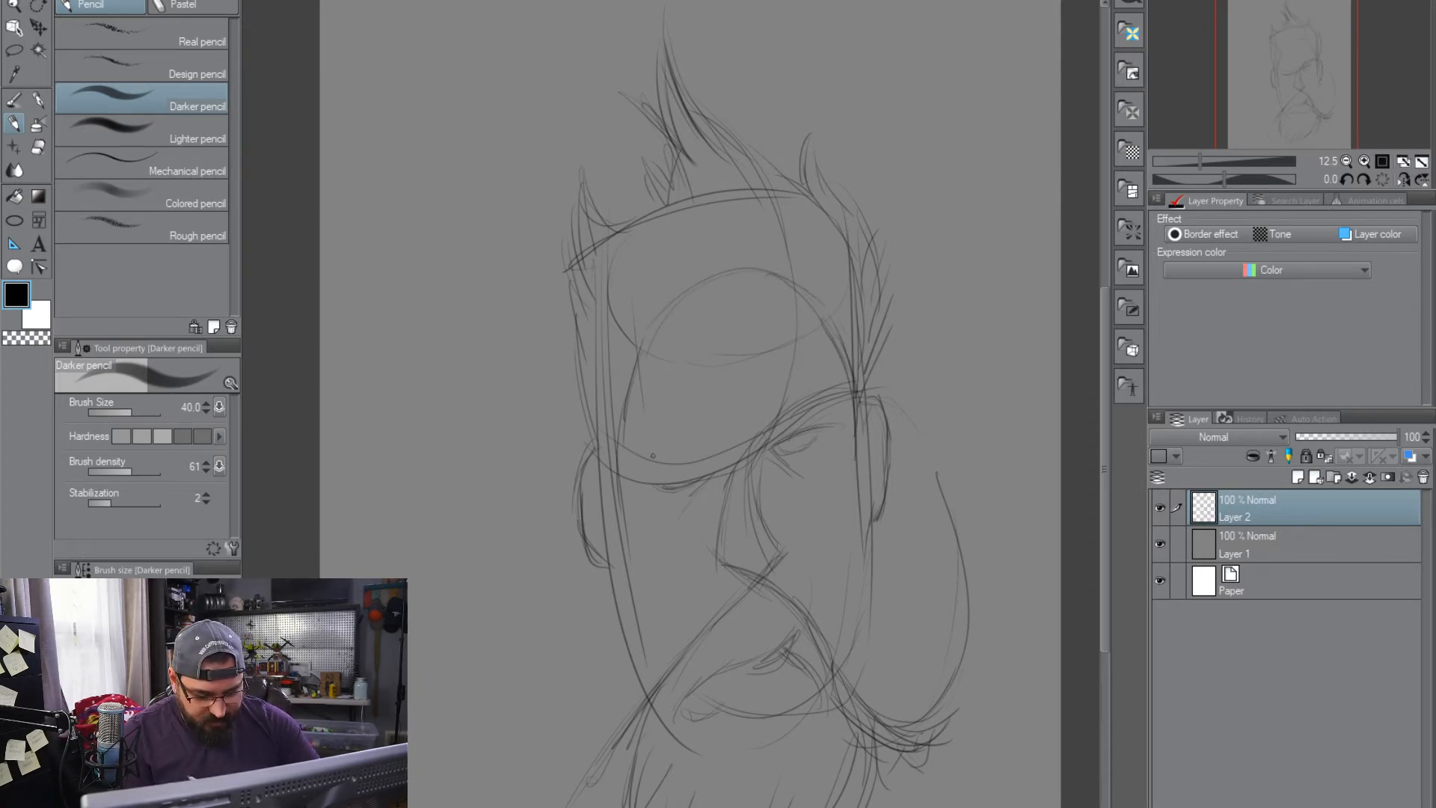
Sketch the cheek and jaw contours on both sides, from the temples down to the moustache
{"action": "mouse_move", "coordinate": [623, 427]}
{"action": "left_mouse_down"}
{"action": "mouse_move", "coordinate": [639, 610]}
{"action": "mouse_move", "coordinate": [675, 659]}
{"action": "left_mouse_up"}
{"action": "left_click_drag", "start_coordinate": [635, 605], "coordinate": [677, 665]}
{"action": "left_click_drag", "start_coordinate": [860, 599], "coordinate": [836, 642]}
{"action": "left_click_drag", "start_coordinate": [859, 521], "coordinate": [823, 653]}
{"action": "left_click_drag", "start_coordinate": [854, 433], "coordinate": [858, 480]}
{"action": "mouse_move", "coordinate": [863, 492]}
{"action": "left_mouse_down"}
{"action": "mouse_move", "coordinate": [869, 626]}
{"action": "mouse_move", "coordinate": [845, 709]}
{"action": "left_mouse_up"}
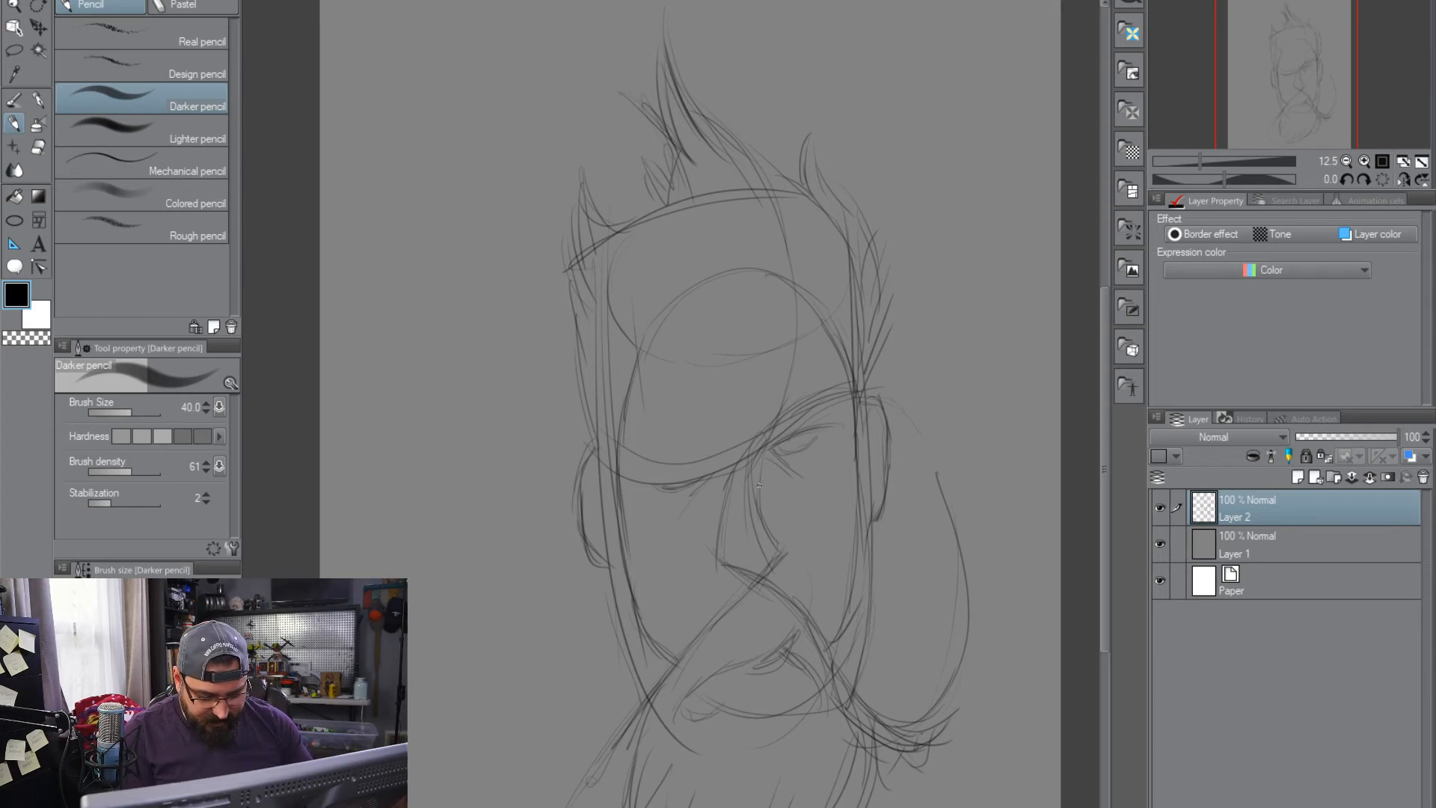
Create a new layer above the rough head sketch
{"action": "scroll", "coordinate": [880, 477], "scroll_direction": "up", "scroll_amount": 1}
{"action": "scroll", "coordinate": [898, 464], "scroll_direction": "down", "scroll_amount": 1}
{"action": "mouse_move", "coordinate": [915, 514]}
{"action": "left_mouse_down"}
{"action": "mouse_move", "coordinate": [907, 496]}
{"action": "mouse_move", "coordinate": [917, 529]}
{"action": "mouse_move", "coordinate": [936, 490]}
{"action": "left_mouse_up"}
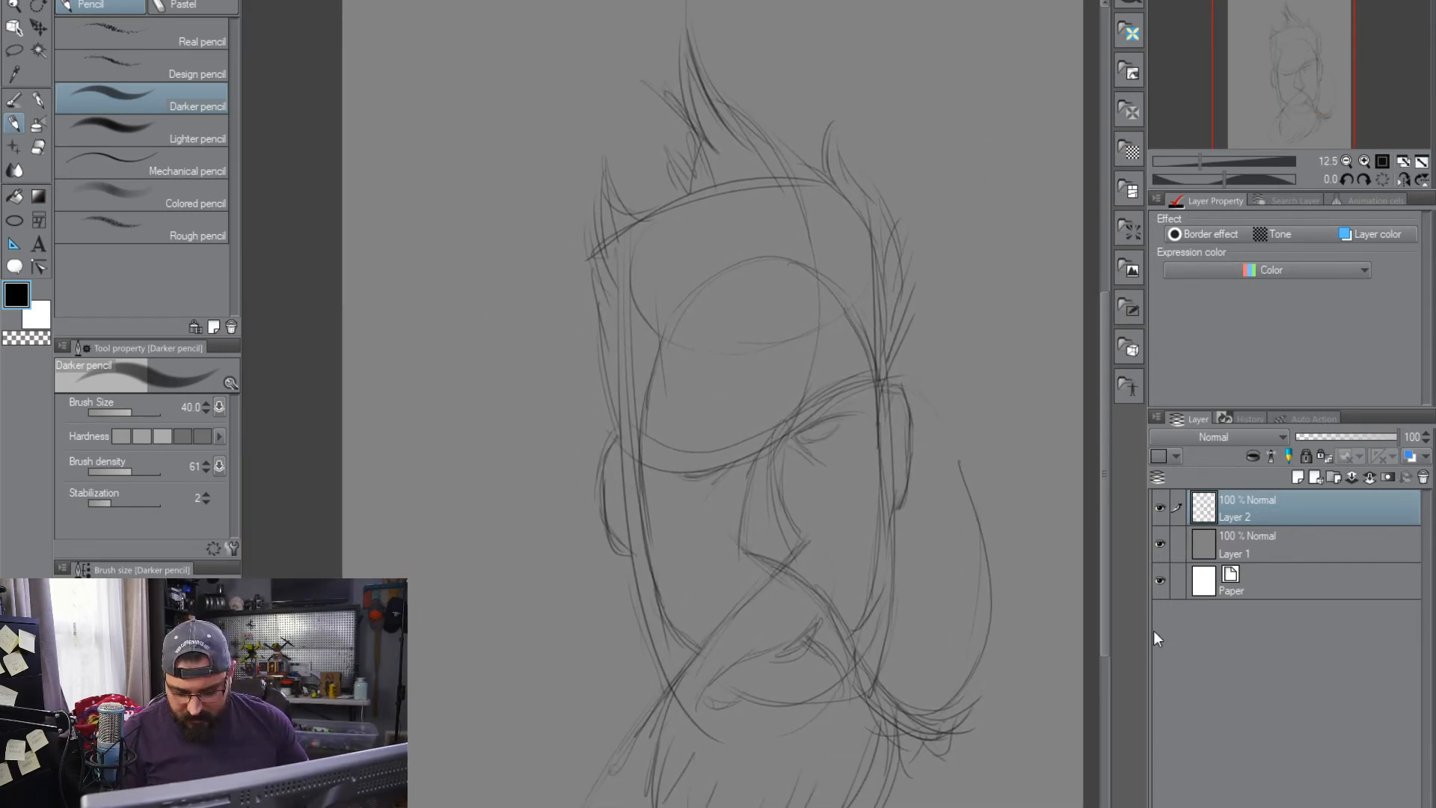
{"action": "left_click", "coordinate": [1322, 480]}
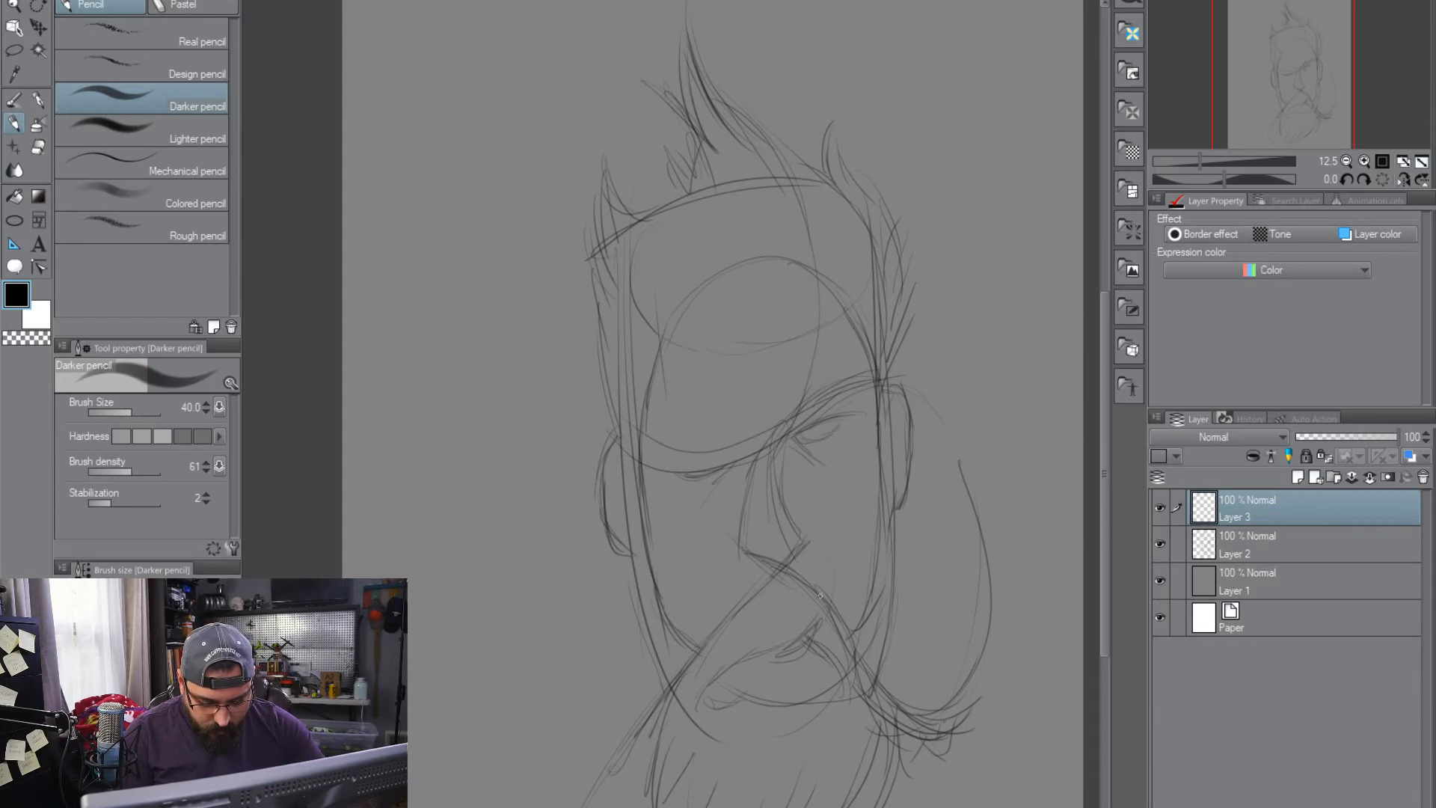
On Layer 2, add short whisker strokes where both cheeks meet the moustache
{"action": "key", "text": "alt+bracketleft"}
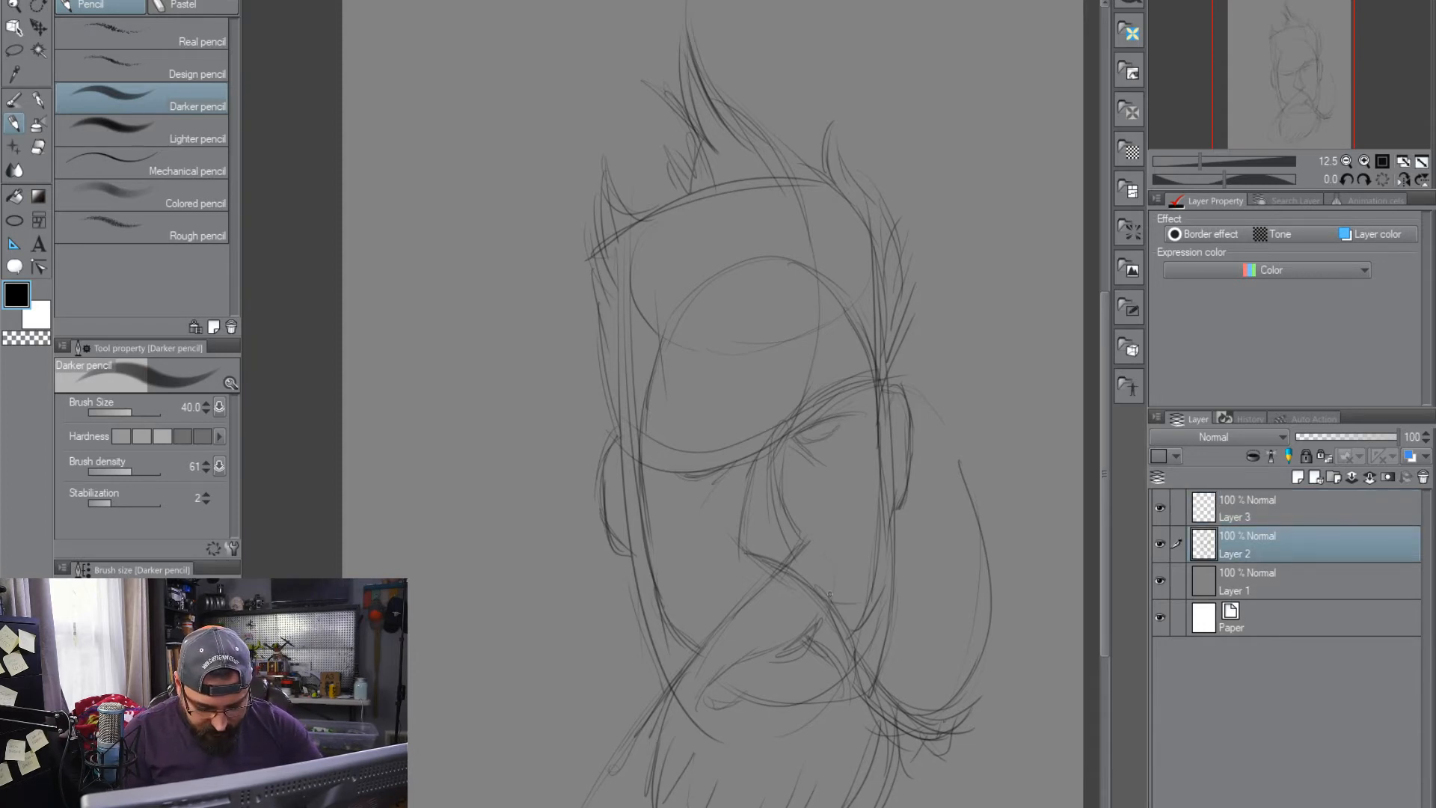
{"action": "left_click_drag", "start_coordinate": [862, 596], "coordinate": [845, 613]}
{"action": "left_click_drag", "start_coordinate": [874, 565], "coordinate": [860, 629]}
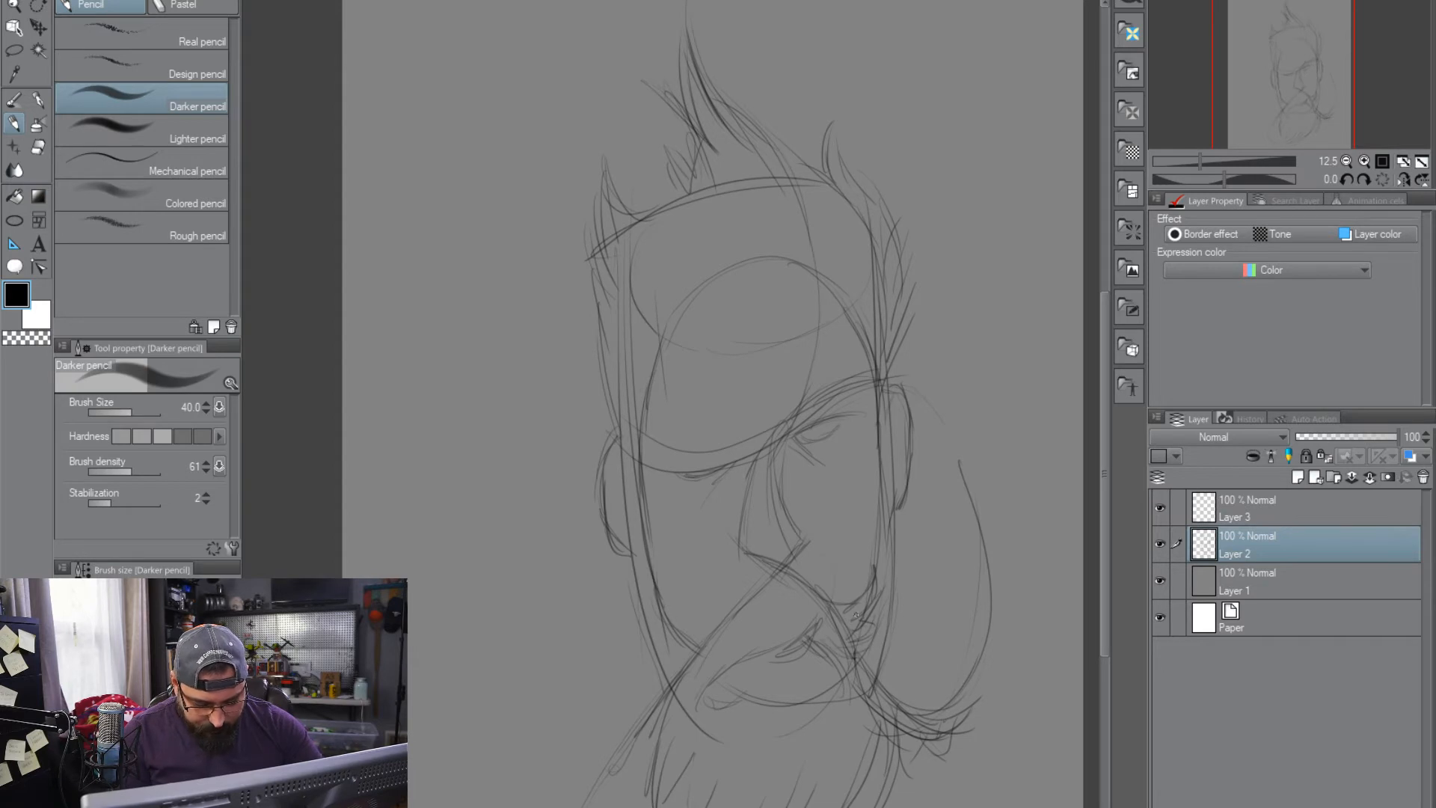
{"action": "mouse_move", "coordinate": [723, 618]}
{"action": "left_mouse_down"}
{"action": "mouse_move", "coordinate": [686, 630]}
{"action": "mouse_move", "coordinate": [655, 682]}
{"action": "left_mouse_up"}
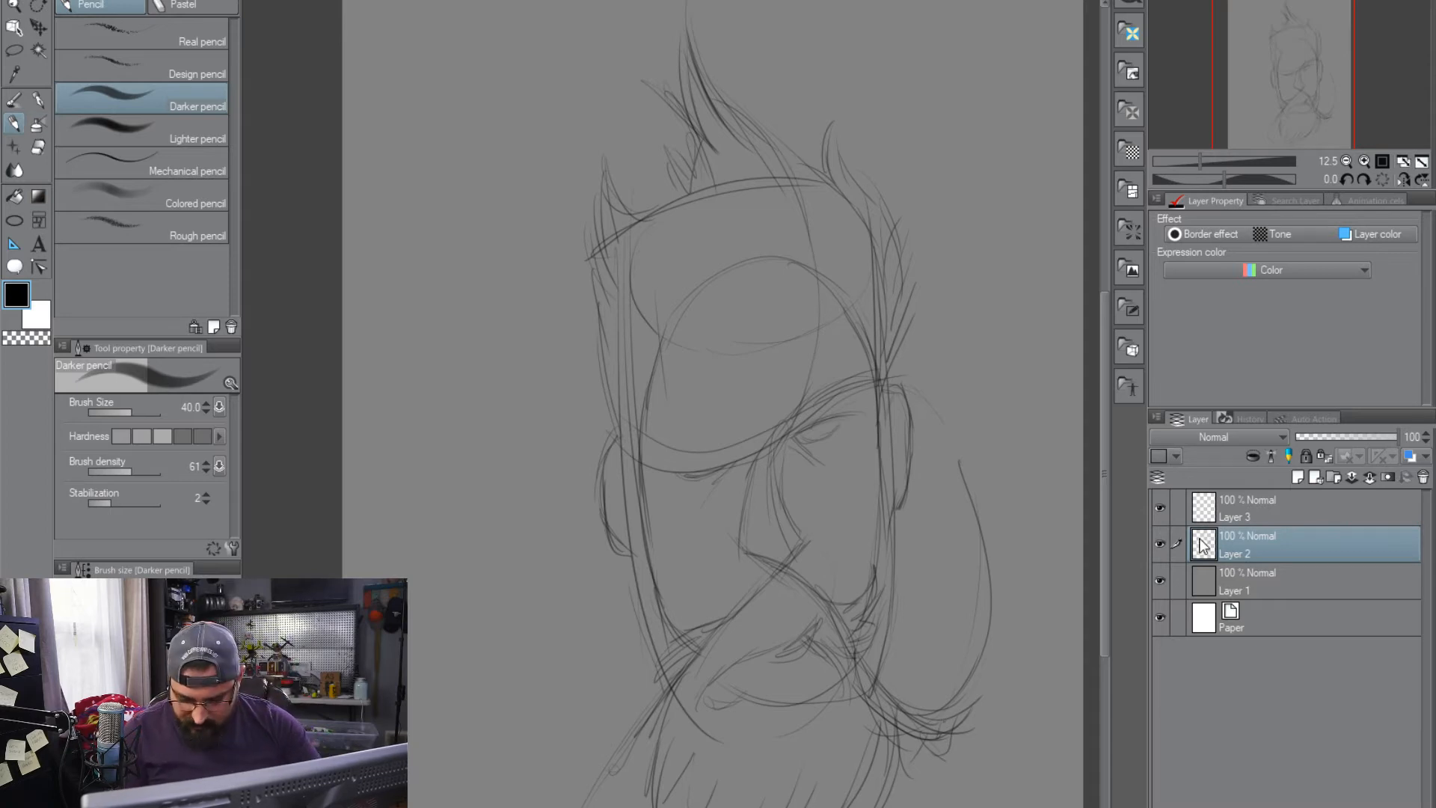
Lower the opacity of Layer 2 to 39% and make Layer 3 active for the refined drawing, keeping the Darker pencil
{"action": "left_click", "coordinate": [1179, 524]}
{"action": "scroll", "coordinate": [815, 422], "scroll_direction": "up", "scroll_amount": 5}
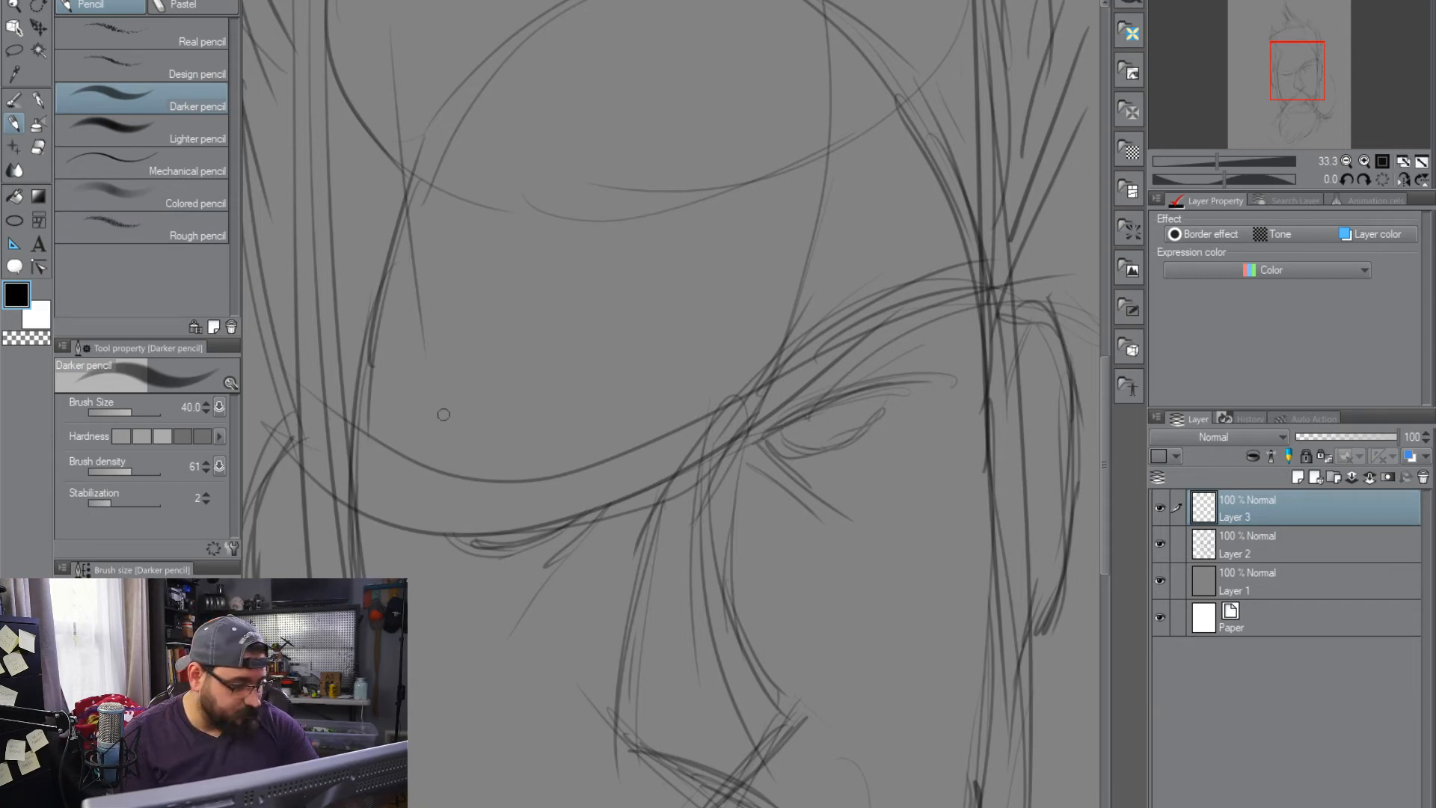
{"action": "left_click", "coordinate": [157, 140]}
{"action": "left_click", "coordinate": [169, 103]}
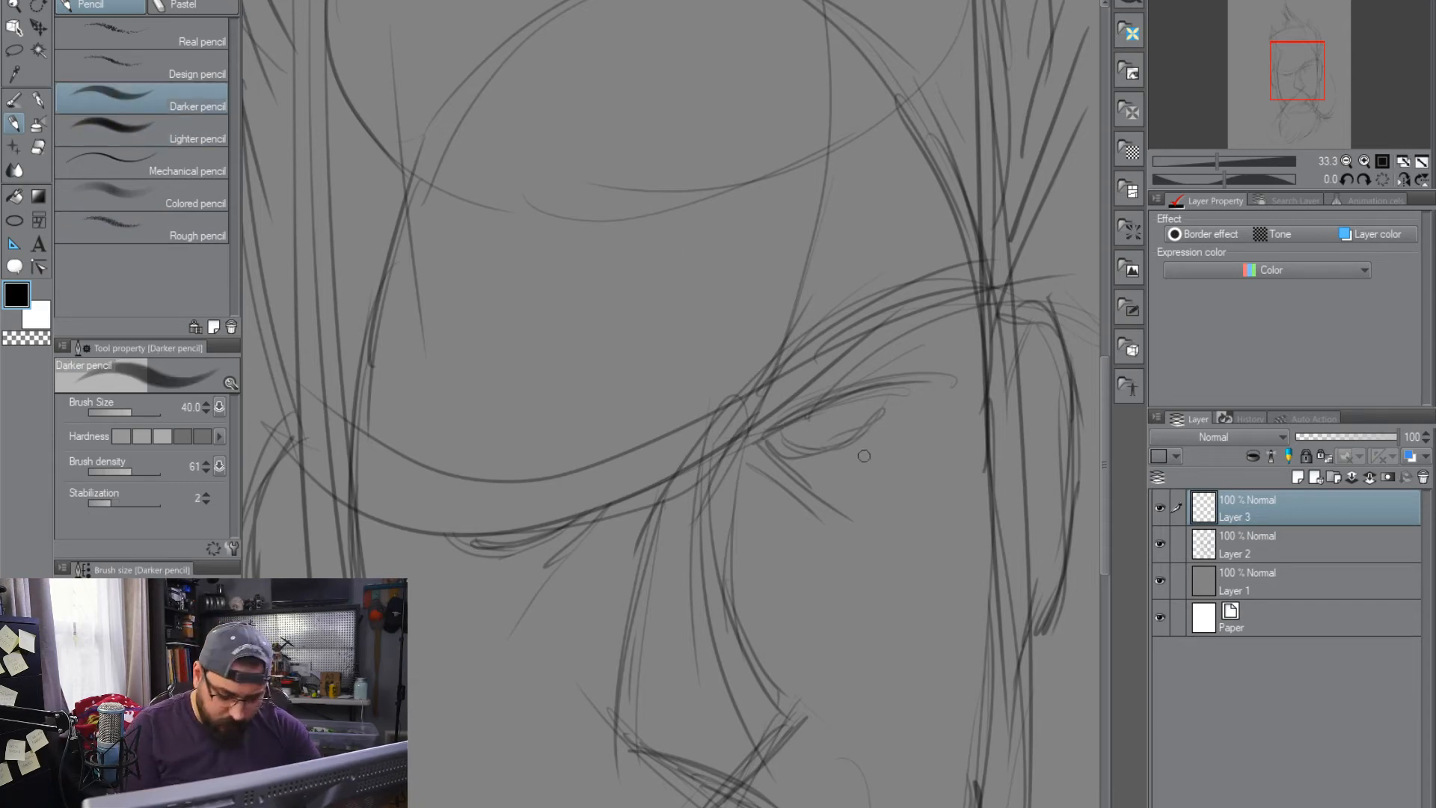
{"action": "left_click", "coordinate": [1251, 546]}
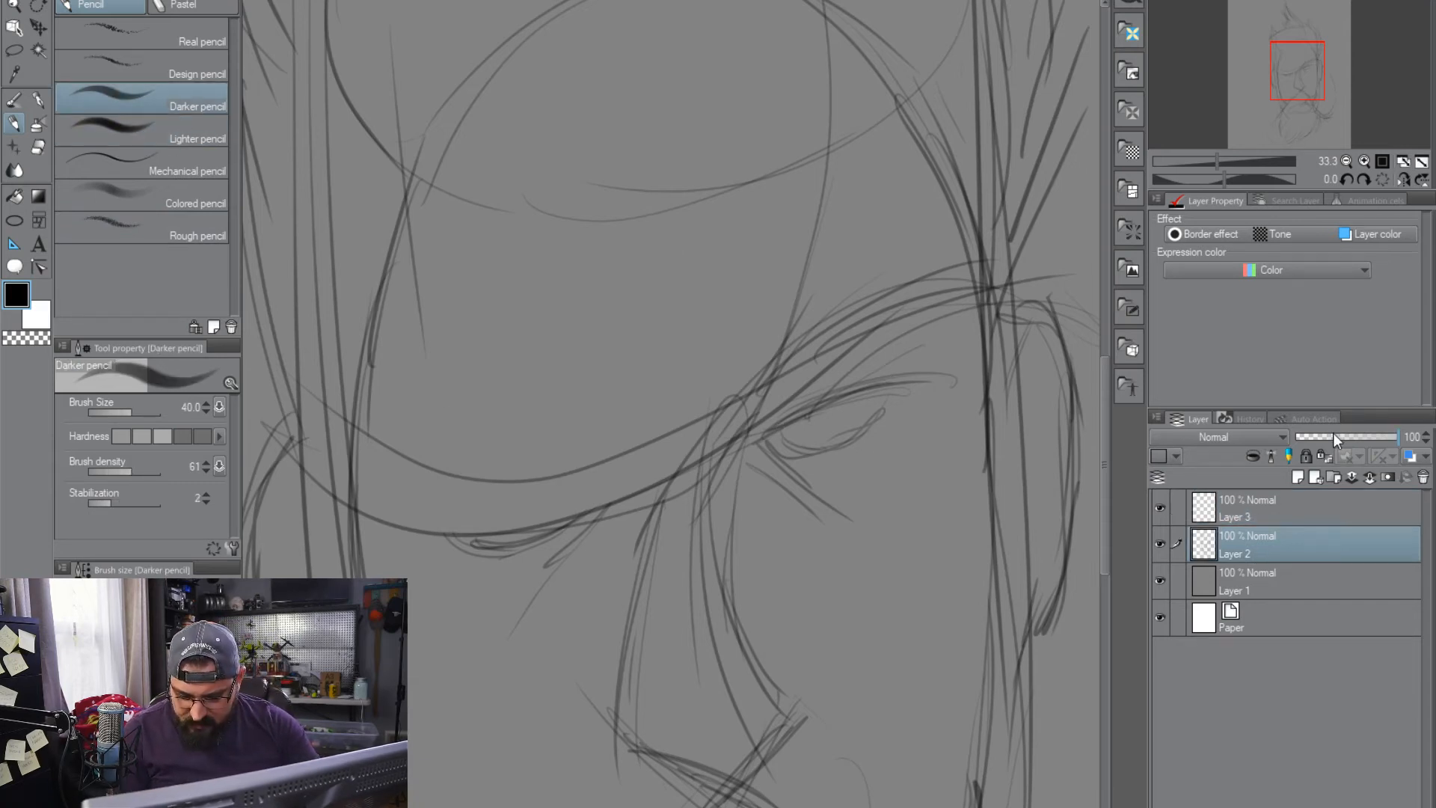
{"action": "left_click", "coordinate": [1334, 434]}
{"action": "left_click", "coordinate": [1263, 508]}
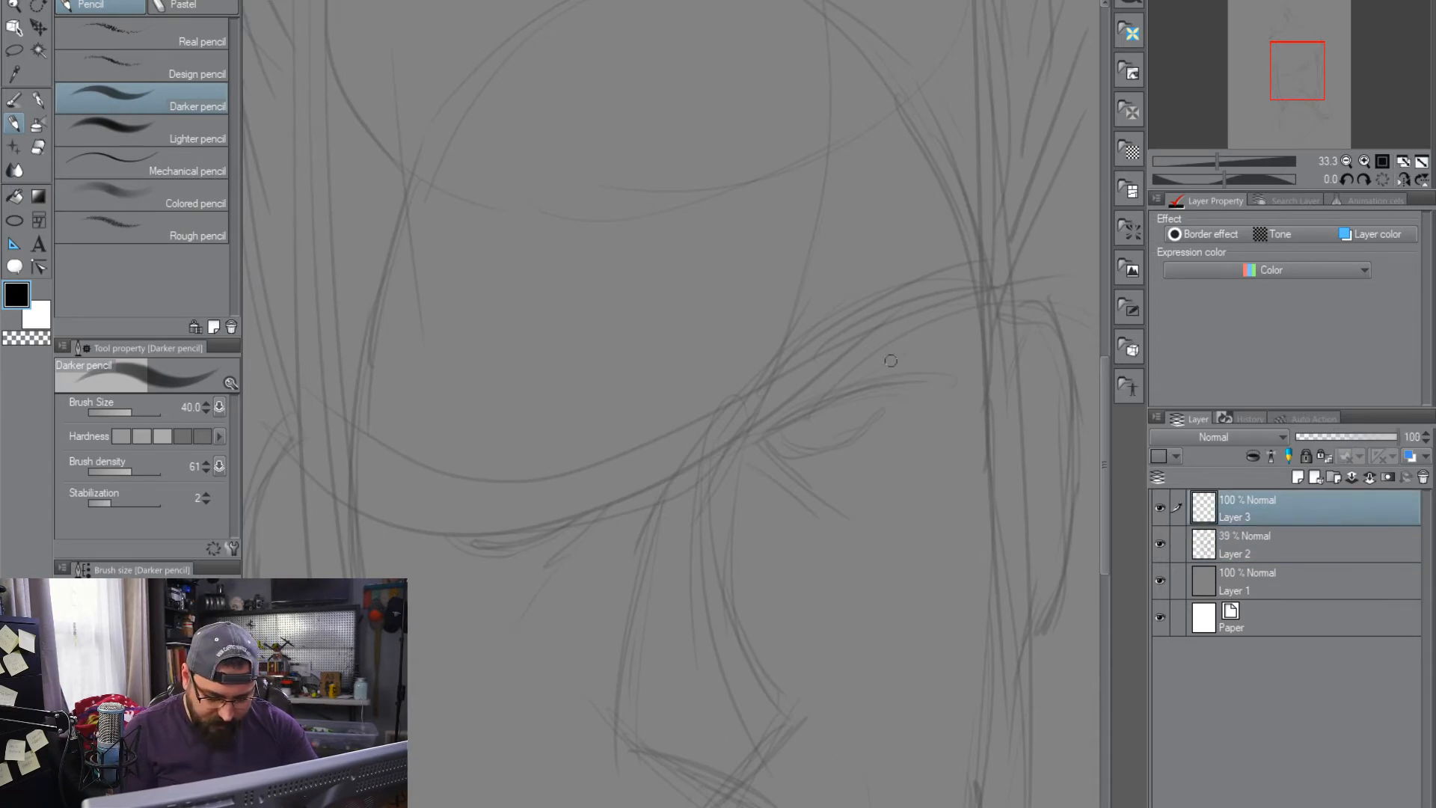
Draw the refined nose on Layer 3 in dark lines: bridge, angular tip, nostrils and underside
{"action": "mouse_move", "coordinate": [756, 404]}
{"action": "left_mouse_down"}
{"action": "mouse_move", "coordinate": [710, 473]}
{"action": "mouse_move", "coordinate": [714, 580]}
{"action": "left_mouse_up"}
{"action": "mouse_move", "coordinate": [711, 491]}
{"action": "left_mouse_down"}
{"action": "mouse_move", "coordinate": [746, 670]}
{"action": "mouse_move", "coordinate": [794, 728]}
{"action": "mouse_move", "coordinate": [731, 784]}
{"action": "left_mouse_up"}
{"action": "mouse_move", "coordinate": [790, 728]}
{"action": "left_mouse_down"}
{"action": "mouse_move", "coordinate": [737, 780]}
{"action": "mouse_move", "coordinate": [807, 736]}
{"action": "mouse_move", "coordinate": [763, 601]}
{"action": "mouse_move", "coordinate": [812, 729]}
{"action": "mouse_move", "coordinate": [764, 767]}
{"action": "left_mouse_up"}
{"action": "mouse_move", "coordinate": [655, 757]}
{"action": "left_mouse_down"}
{"action": "mouse_move", "coordinate": [712, 769]}
{"action": "mouse_move", "coordinate": [632, 760]}
{"action": "mouse_move", "coordinate": [617, 660]}
{"action": "left_mouse_up"}
{"action": "mouse_move", "coordinate": [633, 580]}
{"action": "left_mouse_down"}
{"action": "mouse_move", "coordinate": [621, 740]}
{"action": "mouse_move", "coordinate": [671, 759]}
{"action": "mouse_move", "coordinate": [634, 772]}
{"action": "left_mouse_up"}
{"action": "mouse_move", "coordinate": [678, 570]}
{"action": "left_mouse_down"}
{"action": "mouse_move", "coordinate": [675, 652]}
{"action": "mouse_move", "coordinate": [709, 689]}
{"action": "left_mouse_up"}
{"action": "mouse_move", "coordinate": [685, 658]}
{"action": "left_mouse_down"}
{"action": "mouse_move", "coordinate": [736, 746]}
{"action": "mouse_move", "coordinate": [715, 743]}
{"action": "left_mouse_up"}
{"action": "left_click_drag", "start_coordinate": [715, 743], "coordinate": [726, 776]}
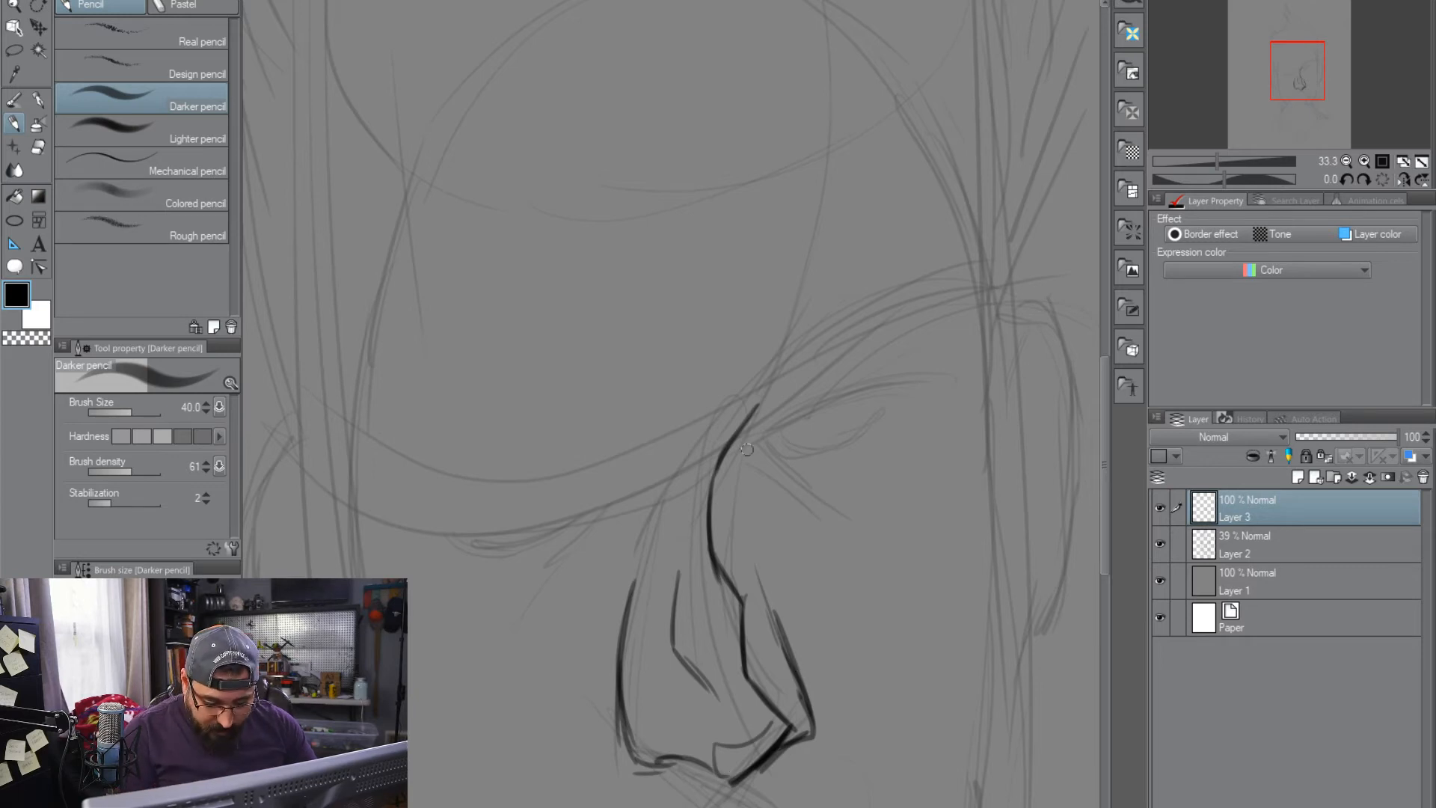
Draw the eye under the raised brow with its upper and lower lids, iris and inner-corner creases
{"action": "left_click_drag", "start_coordinate": [741, 450], "coordinate": [919, 388]}
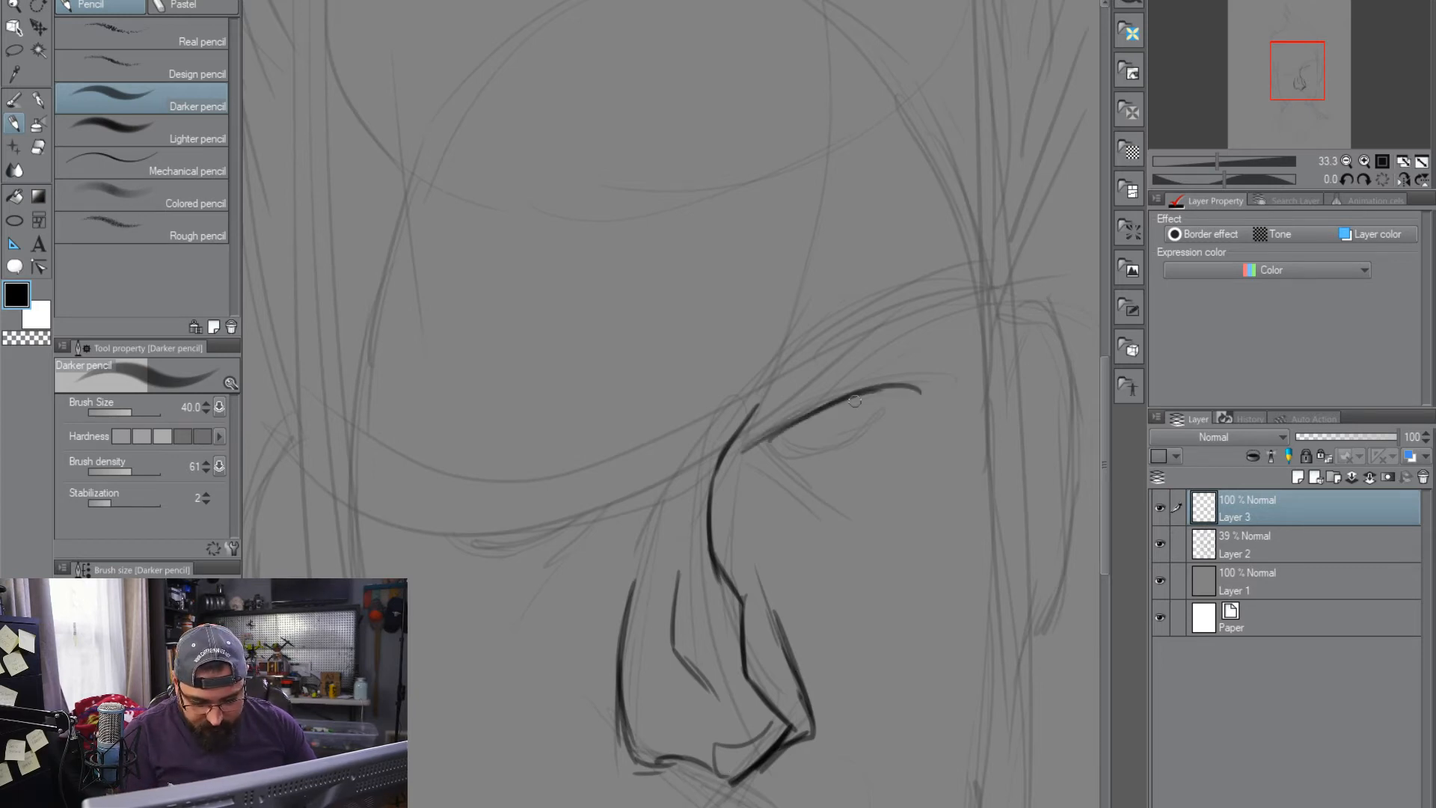
{"action": "mouse_move", "coordinate": [768, 440]}
{"action": "left_mouse_down"}
{"action": "mouse_move", "coordinate": [842, 444]}
{"action": "mouse_move", "coordinate": [881, 395]}
{"action": "mouse_move", "coordinate": [830, 452]}
{"action": "mouse_move", "coordinate": [888, 409]}
{"action": "mouse_move", "coordinate": [851, 445]}
{"action": "mouse_move", "coordinate": [899, 402]}
{"action": "left_mouse_up"}
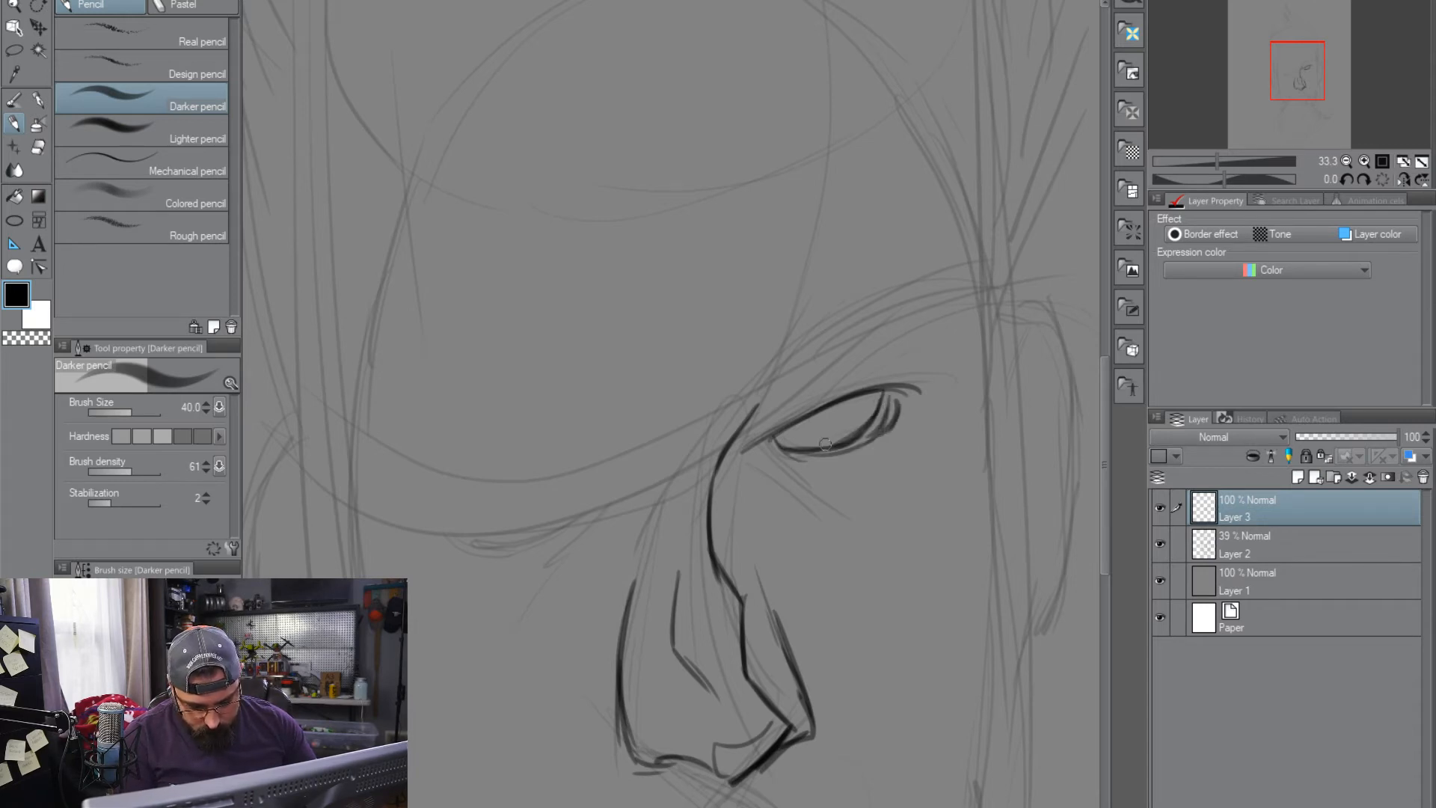
{"action": "mouse_move", "coordinate": [805, 420]}
{"action": "left_mouse_down"}
{"action": "mouse_move", "coordinate": [848, 395]}
{"action": "mouse_move", "coordinate": [813, 416]}
{"action": "mouse_move", "coordinate": [830, 414]}
{"action": "left_mouse_up"}
{"action": "mouse_move", "coordinate": [770, 452]}
{"action": "left_mouse_down"}
{"action": "mouse_move", "coordinate": [808, 462]}
{"action": "mouse_move", "coordinate": [778, 455]}
{"action": "mouse_move", "coordinate": [794, 465]}
{"action": "left_mouse_up"}
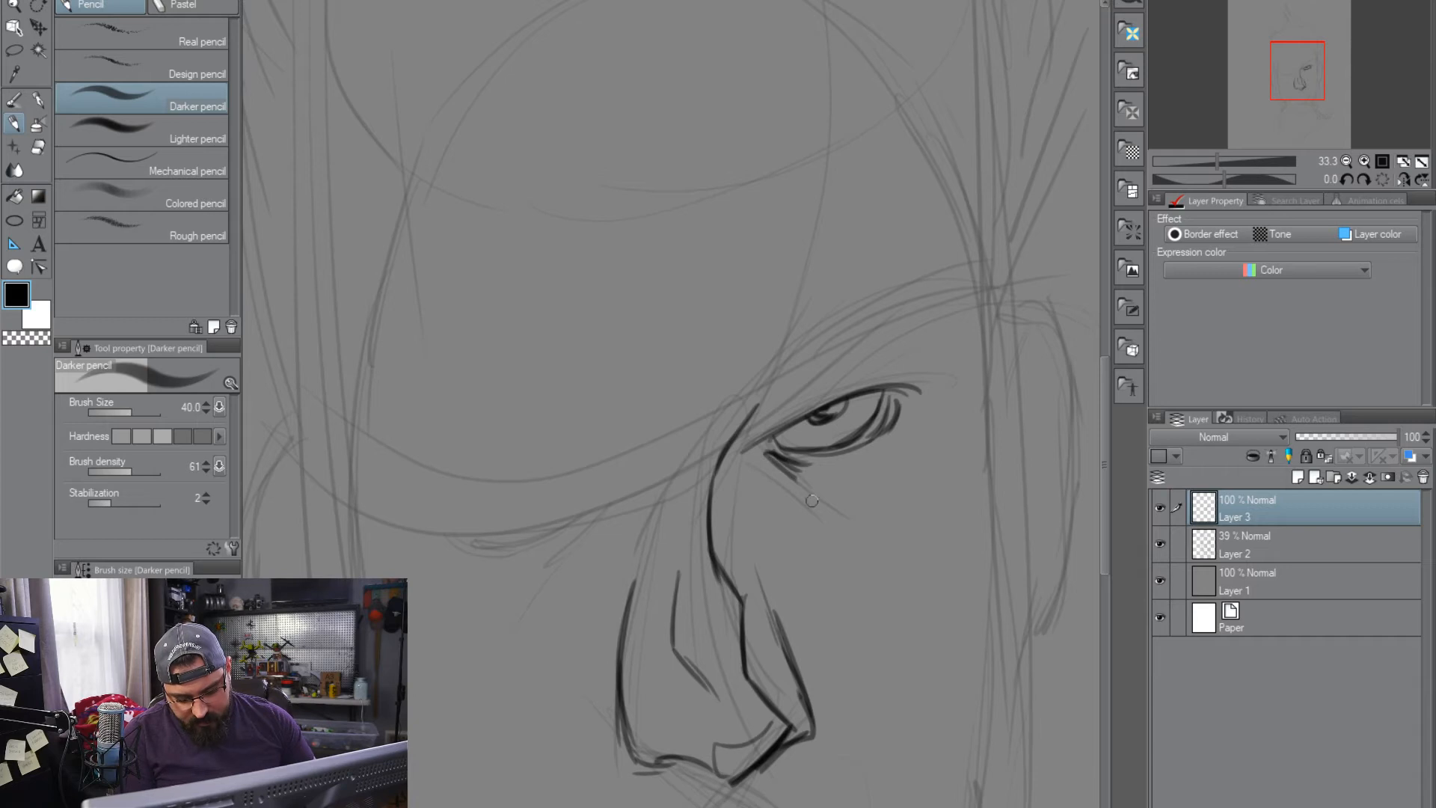
Draw the lower edge of the lowered eyebrow, and outline and hatch the raised eyebrow above the finished eye
{"action": "left_click_drag", "start_coordinate": [634, 488], "coordinate": [506, 529]}
{"action": "mouse_move", "coordinate": [602, 506]}
{"action": "left_mouse_down"}
{"action": "mouse_move", "coordinate": [438, 536]}
{"action": "mouse_move", "coordinate": [620, 493]}
{"action": "mouse_move", "coordinate": [604, 504]}
{"action": "left_mouse_up"}
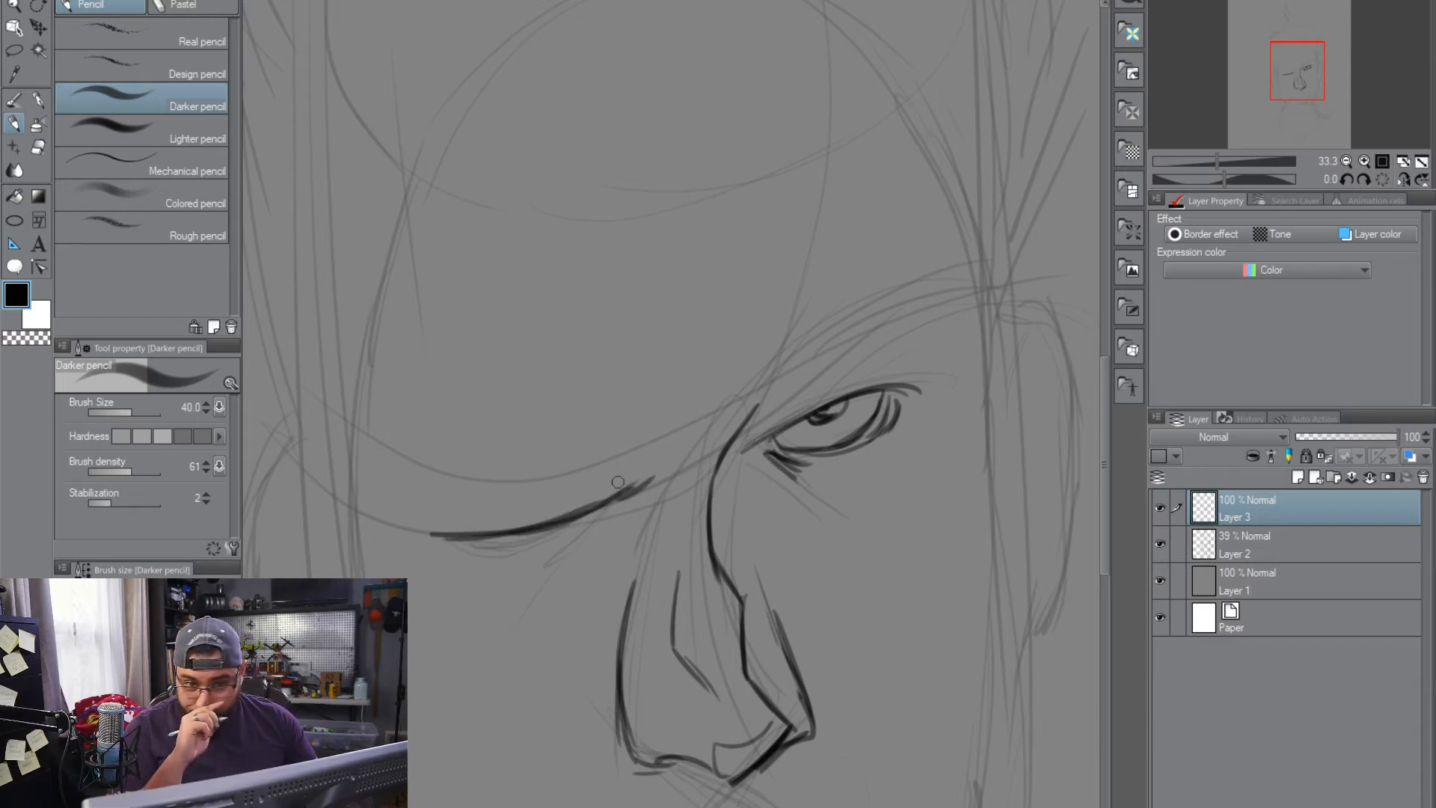
{"action": "left_click_drag", "start_coordinate": [746, 439], "coordinate": [810, 360]}
{"action": "left_click_drag", "start_coordinate": [787, 419], "coordinate": [848, 361]}
{"action": "mouse_move", "coordinate": [797, 418]}
{"action": "left_mouse_down"}
{"action": "mouse_move", "coordinate": [882, 344]}
{"action": "mouse_move", "coordinate": [935, 322]}
{"action": "left_mouse_up"}
{"action": "left_click_drag", "start_coordinate": [844, 372], "coordinate": [935, 323]}
{"action": "left_click_drag", "start_coordinate": [816, 348], "coordinate": [900, 309]}
{"action": "left_click_drag", "start_coordinate": [816, 349], "coordinate": [930, 300]}
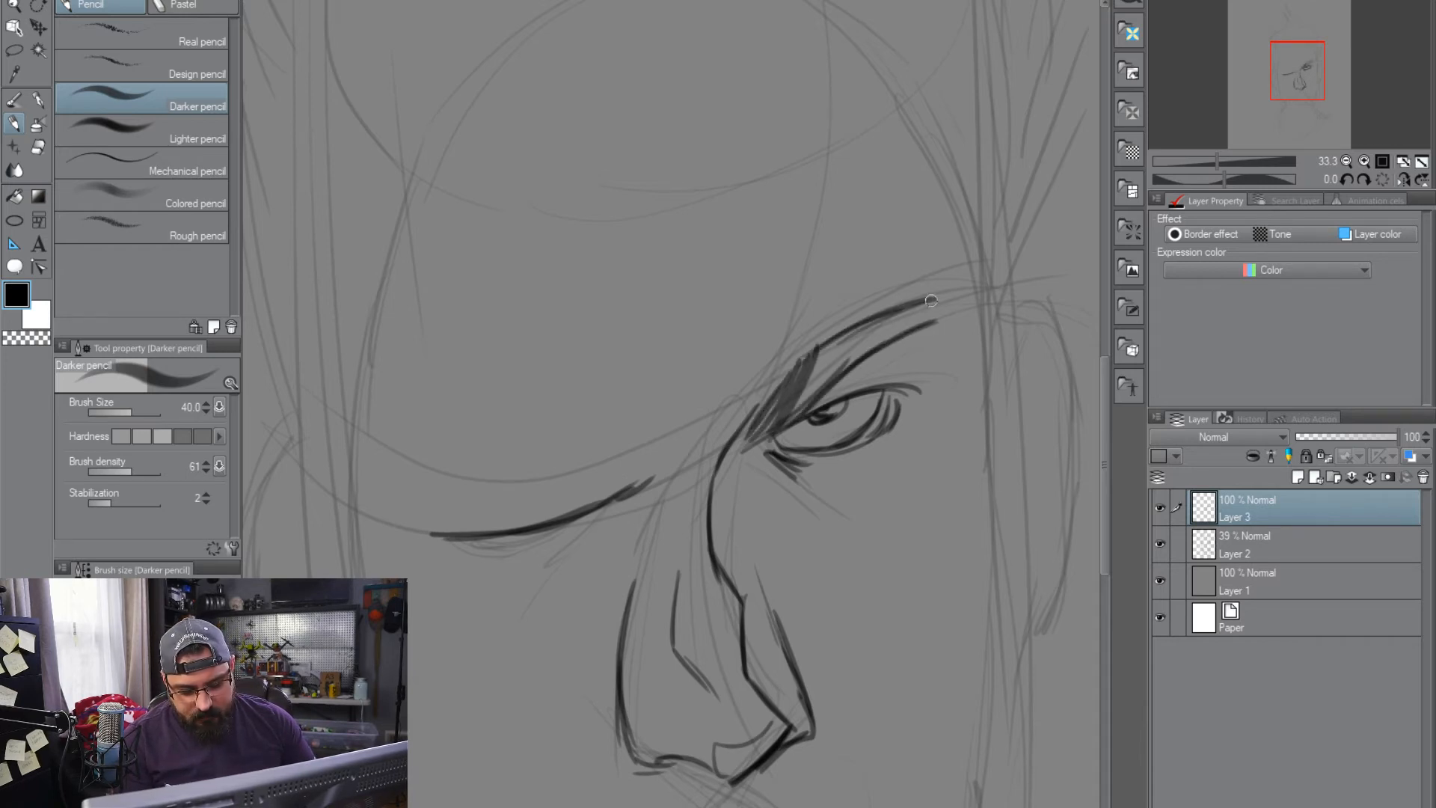
{"action": "mouse_move", "coordinate": [809, 390]}
{"action": "left_mouse_down"}
{"action": "mouse_move", "coordinate": [884, 318]}
{"action": "mouse_move", "coordinate": [939, 332]}
{"action": "left_mouse_up"}
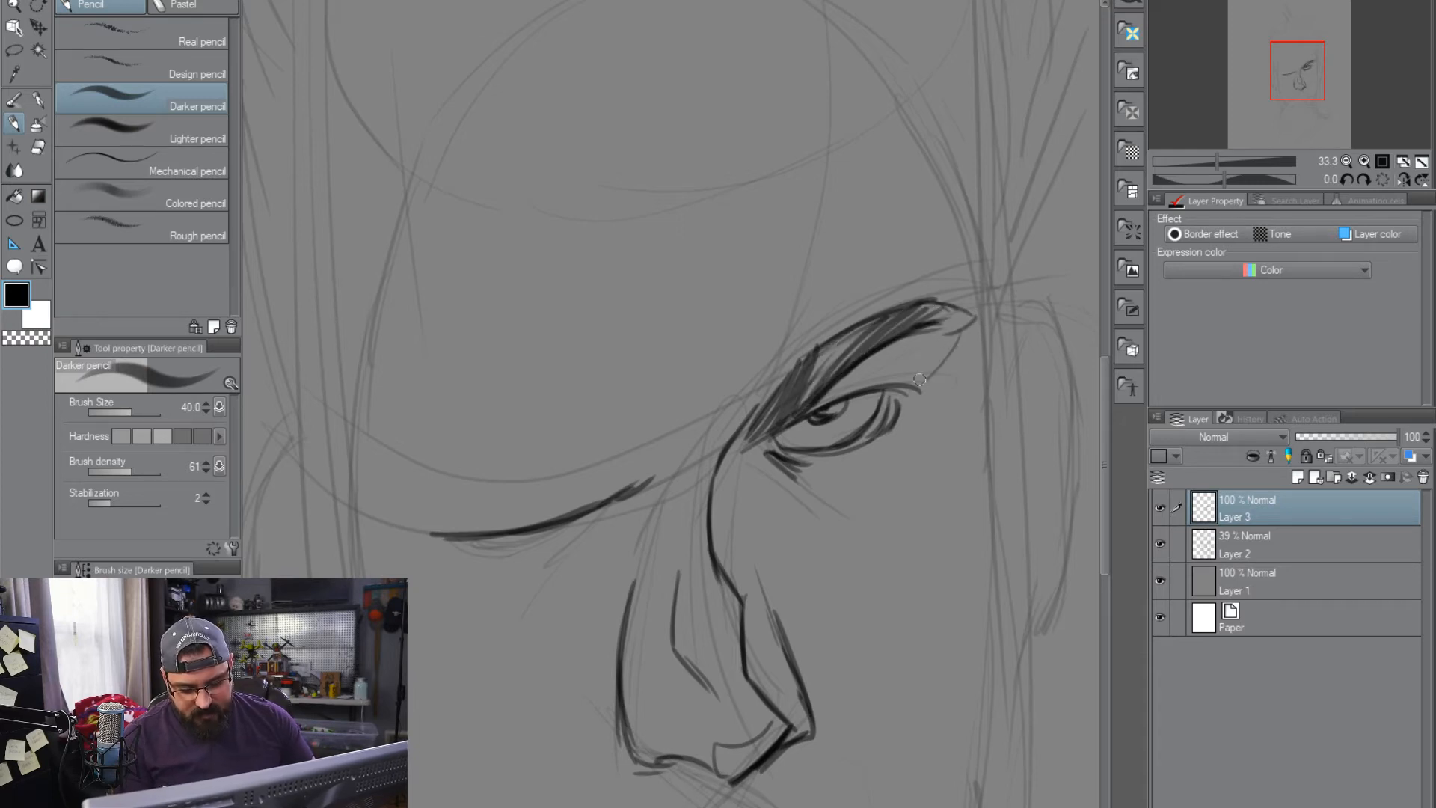
Fill the lowered eyebrow with dark hatching from its pointed inner end to its outer end
{"action": "mouse_move", "coordinate": [636, 488]}
{"action": "left_mouse_down"}
{"action": "mouse_move", "coordinate": [674, 423]}
{"action": "mouse_move", "coordinate": [658, 469]}
{"action": "mouse_move", "coordinate": [644, 478]}
{"action": "mouse_move", "coordinate": [672, 418]}
{"action": "mouse_move", "coordinate": [576, 513]}
{"action": "left_mouse_up"}
{"action": "left_click_drag", "start_coordinate": [651, 458], "coordinate": [599, 495]}
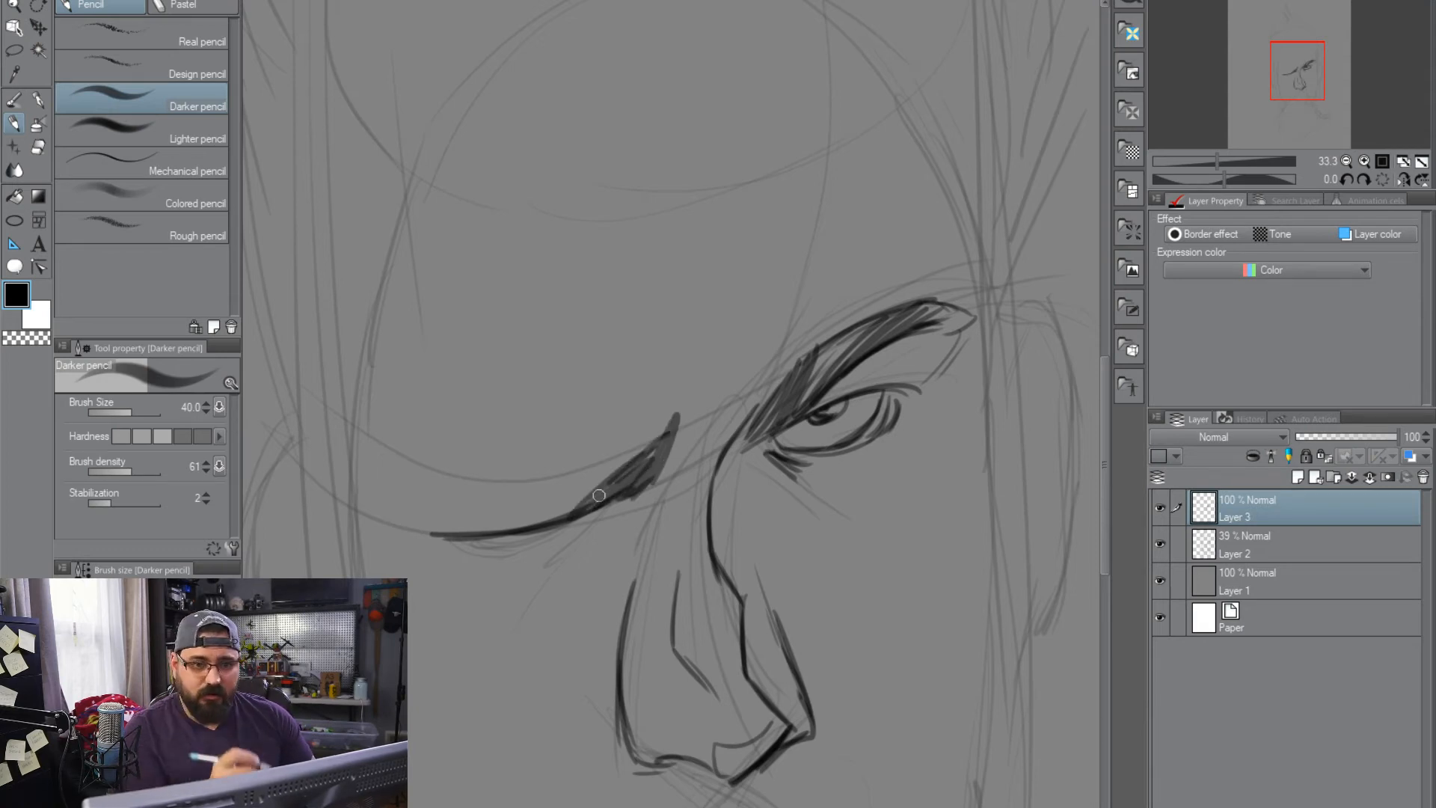
{"action": "mouse_move", "coordinate": [623, 459]}
{"action": "left_mouse_down"}
{"action": "mouse_move", "coordinate": [516, 520]}
{"action": "mouse_move", "coordinate": [475, 512]}
{"action": "mouse_move", "coordinate": [428, 537]}
{"action": "mouse_move", "coordinate": [477, 506]}
{"action": "mouse_move", "coordinate": [628, 469]}
{"action": "left_mouse_up"}
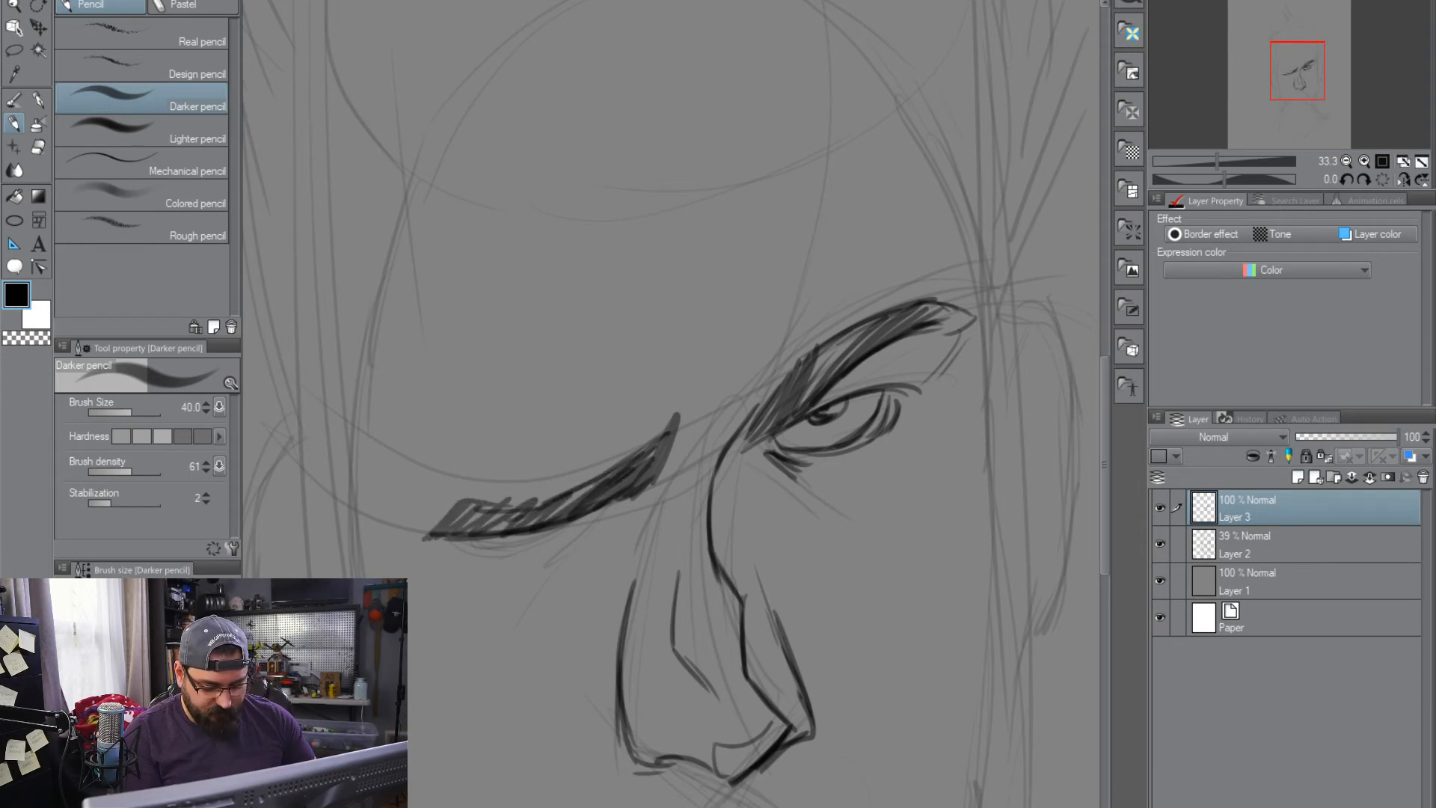
Draw the narrow squinting eye beneath the lowered eyebrow, with its lower lid and inner-corner line
{"action": "left_click_drag", "start_coordinate": [550, 544], "coordinate": [510, 552]}
{"action": "left_click_drag", "start_coordinate": [477, 540], "coordinate": [528, 551]}
{"action": "left_click_drag", "start_coordinate": [468, 536], "coordinate": [556, 555]}
{"action": "left_click_drag", "start_coordinate": [596, 510], "coordinate": [541, 562]}
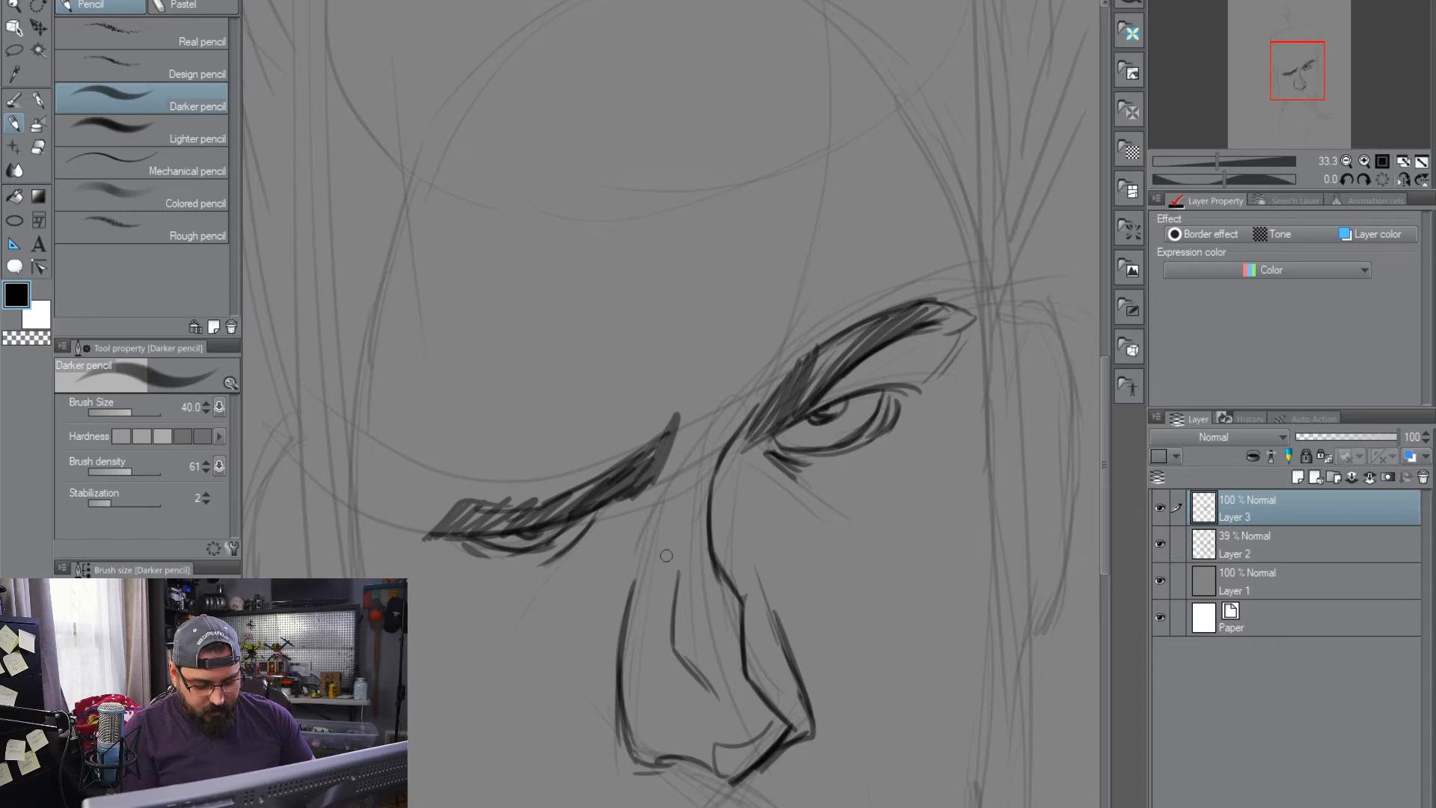
Draw the moustache's upper edge from under the nose down across the cheek, ending in an upturned curl
{"action": "mouse_move", "coordinate": [918, 634]}
{"action": "left_mouse_down"}
{"action": "mouse_move", "coordinate": [859, 423]}
{"action": "mouse_move", "coordinate": [920, 423]}
{"action": "mouse_move", "coordinate": [936, 465]}
{"action": "left_mouse_up"}
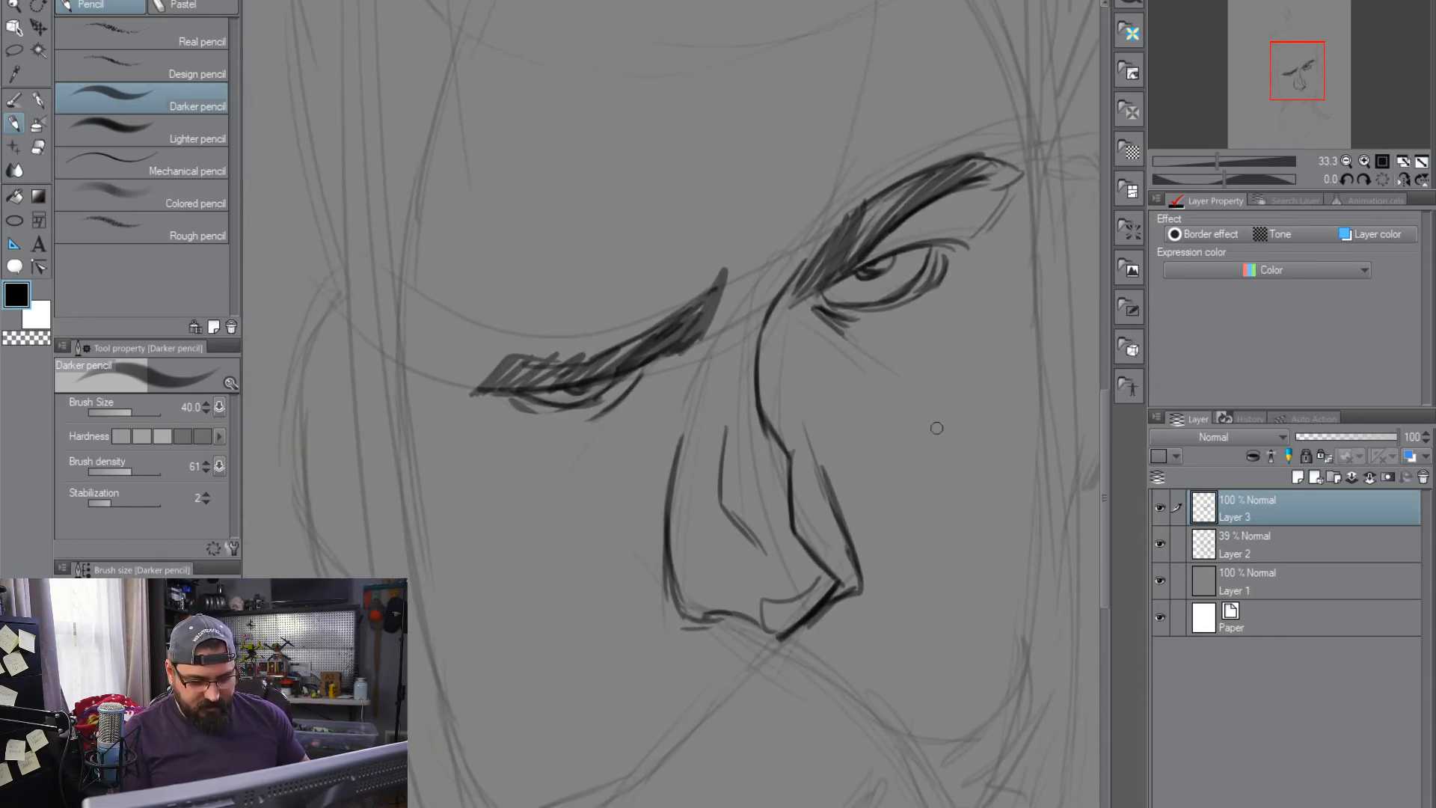
{"action": "left_click_drag", "start_coordinate": [944, 600], "coordinate": [909, 390]}
{"action": "left_click_drag", "start_coordinate": [770, 617], "coordinate": [894, 366]}
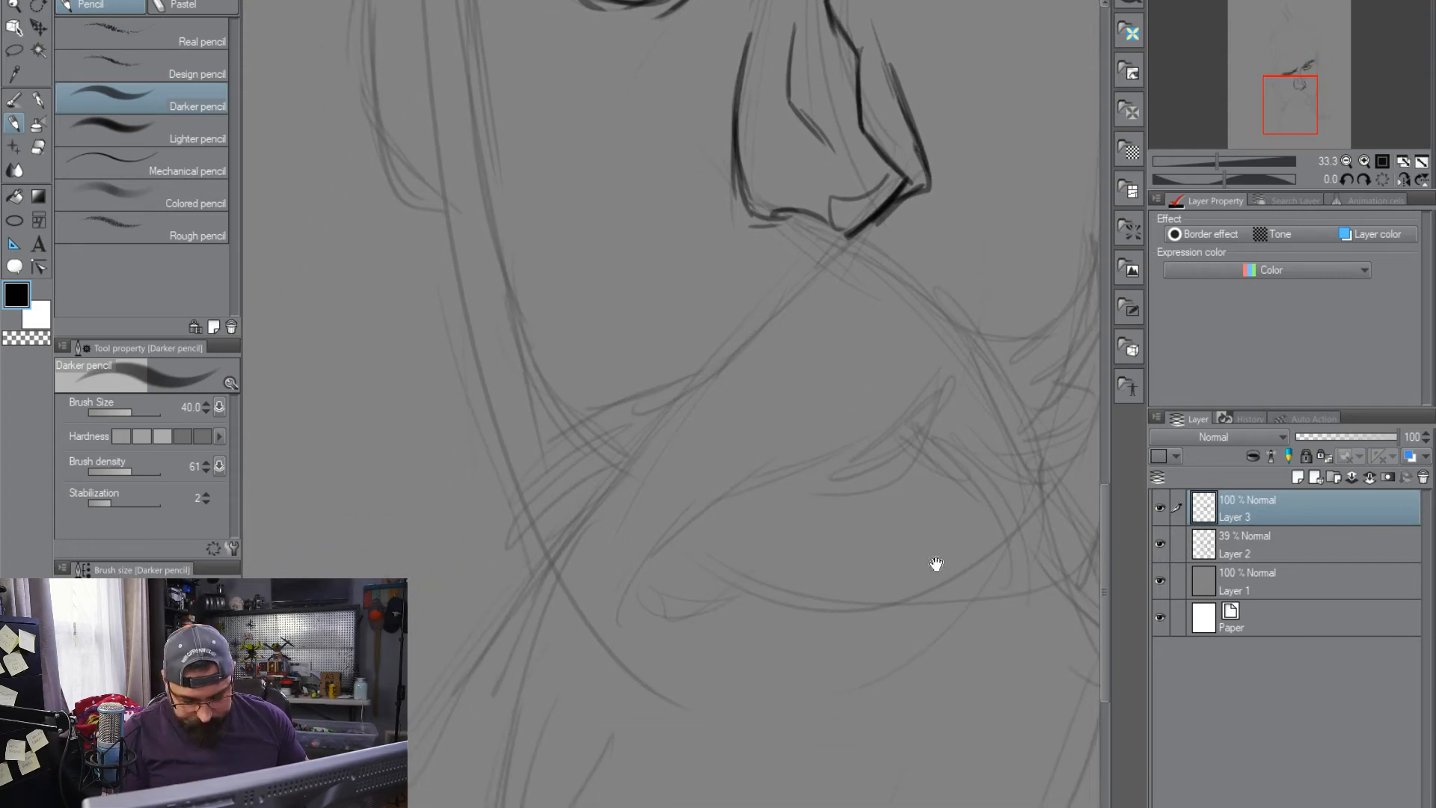
{"action": "left_click_drag", "start_coordinate": [937, 564], "coordinate": [846, 580]}
{"action": "scroll", "coordinate": [881, 411], "scroll_direction": "up", "scroll_amount": 1}
{"action": "scroll", "coordinate": [883, 411], "scroll_direction": "down", "scroll_amount": 2}
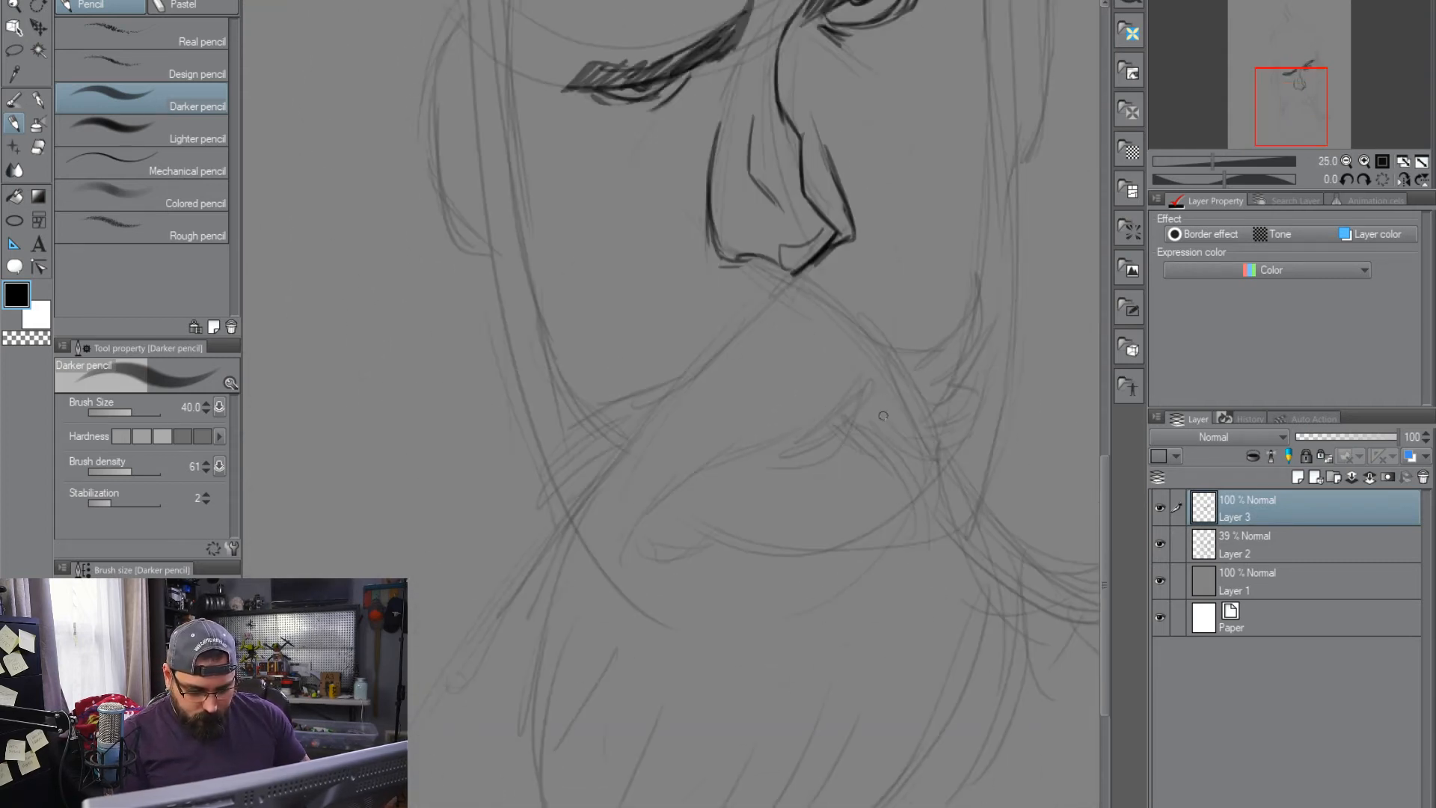
{"action": "left_click_drag", "start_coordinate": [837, 468], "coordinate": [777, 486]}
{"action": "key", "text": "ctrl+z"}
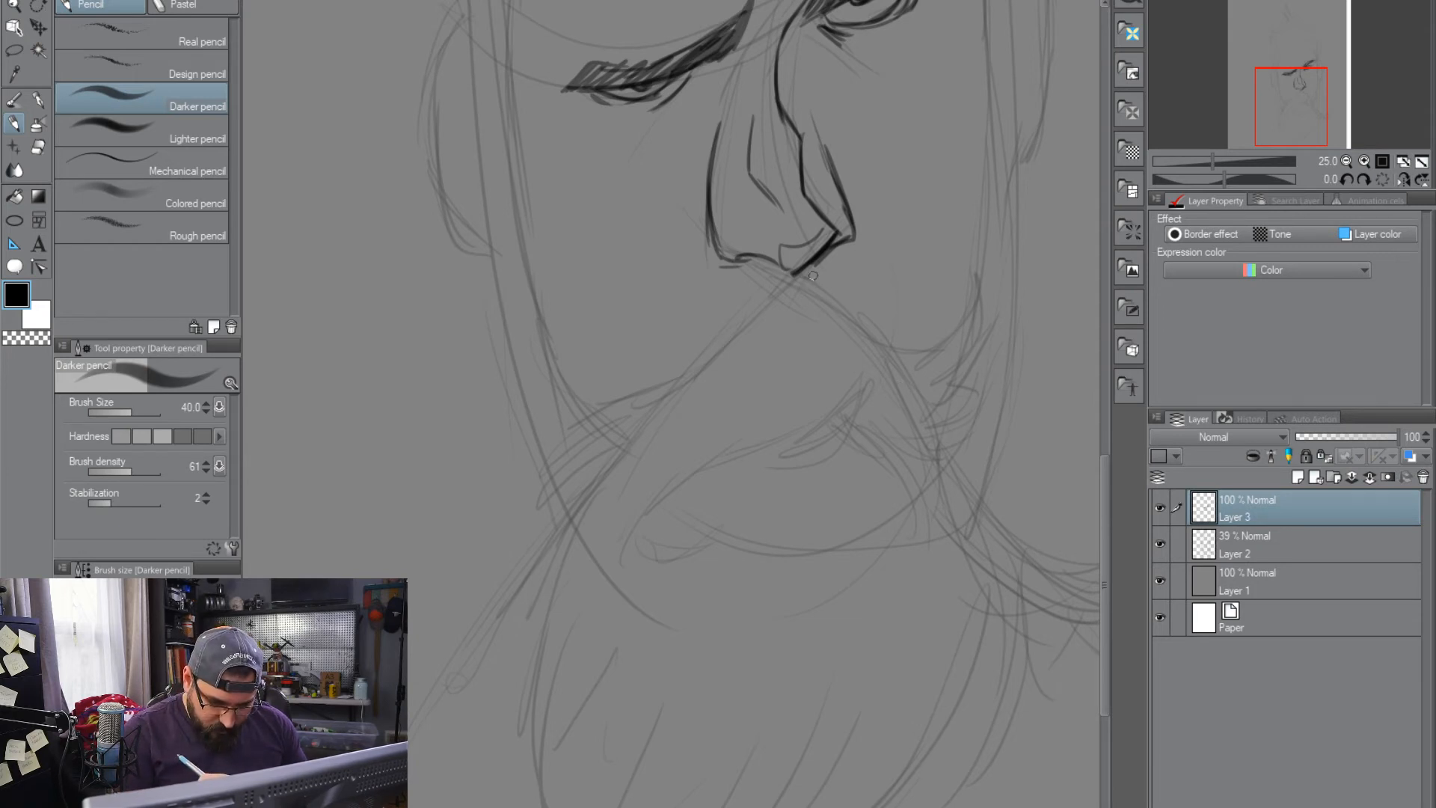
{"action": "mouse_move", "coordinate": [809, 278]}
{"action": "left_mouse_down"}
{"action": "mouse_move", "coordinate": [906, 364]}
{"action": "mouse_move", "coordinate": [885, 344]}
{"action": "mouse_move", "coordinate": [973, 294]}
{"action": "mouse_move", "coordinate": [955, 330]}
{"action": "mouse_move", "coordinate": [983, 282]}
{"action": "mouse_move", "coordinate": [902, 344]}
{"action": "mouse_move", "coordinate": [960, 334]}
{"action": "mouse_move", "coordinate": [987, 285]}
{"action": "left_mouse_up"}
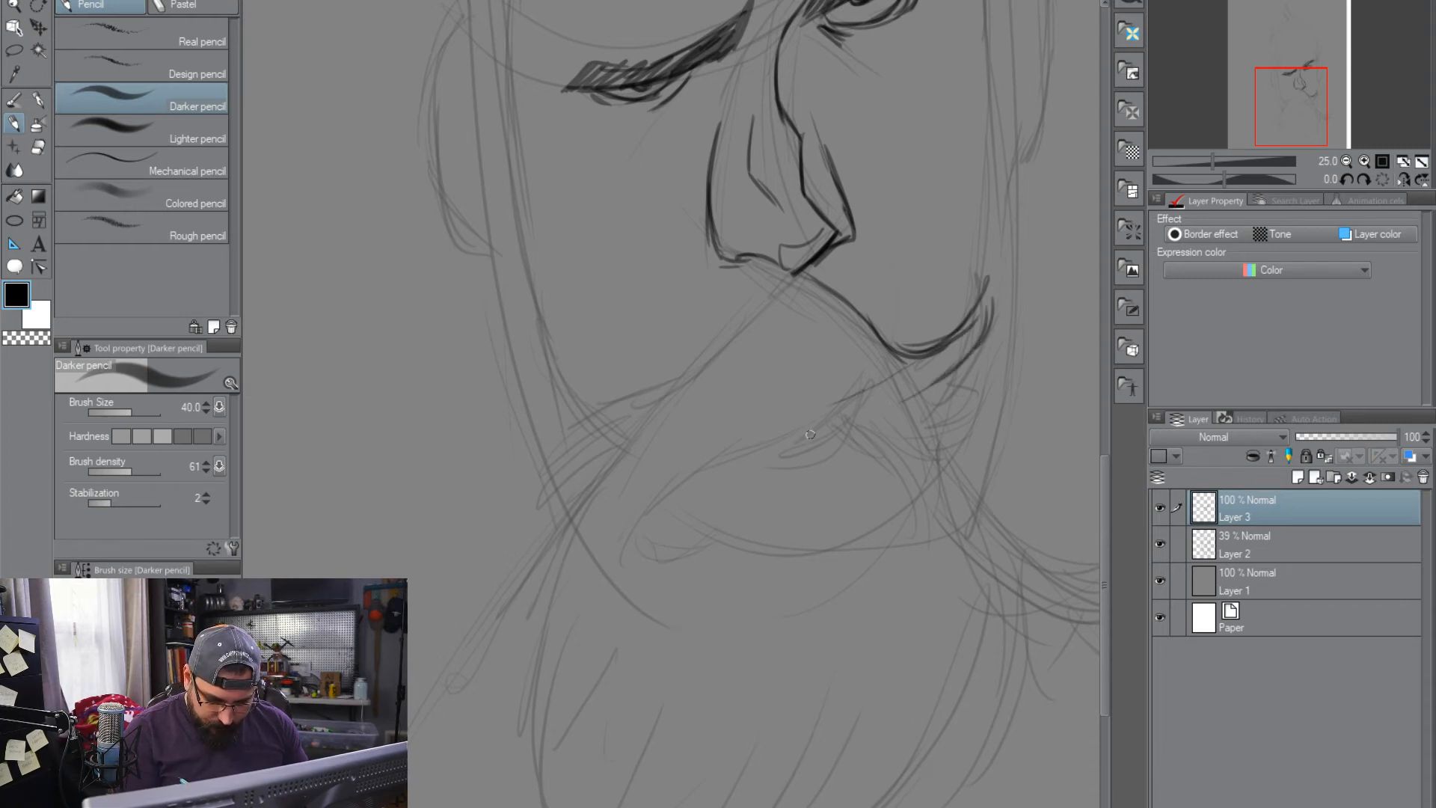
Draw a long thin stick slanting down from the mouth, and darken the moustache's lower edge where the stick begins
{"action": "left_click_drag", "start_coordinate": [760, 453], "coordinate": [564, 573]}
{"action": "left_click_drag", "start_coordinate": [716, 469], "coordinate": [473, 632]}
{"action": "mouse_move", "coordinate": [632, 526]}
{"action": "left_mouse_down"}
{"action": "mouse_move", "coordinate": [442, 656]}
{"action": "mouse_move", "coordinate": [591, 562]}
{"action": "left_mouse_up"}
{"action": "left_click_drag", "start_coordinate": [465, 655], "coordinate": [744, 471]}
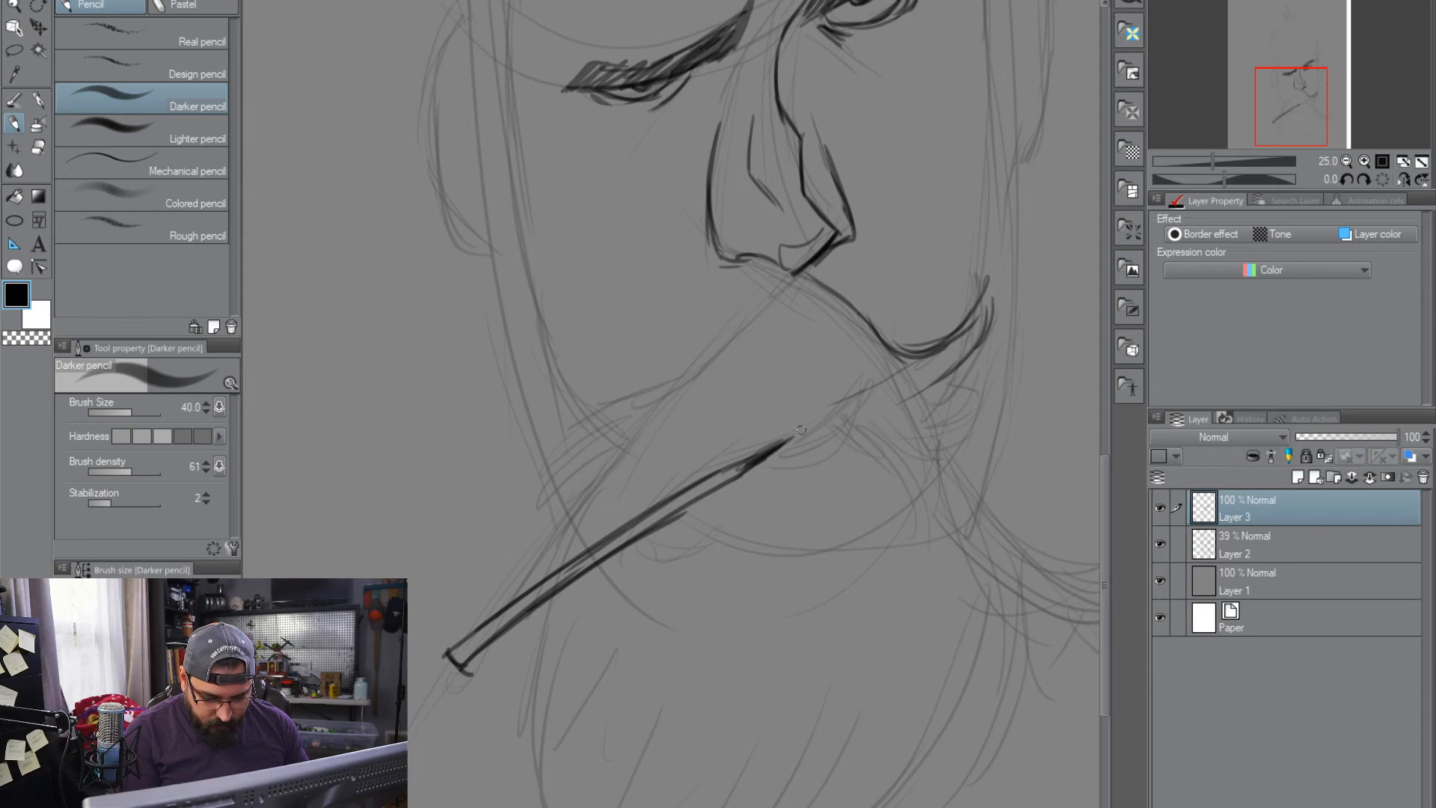
{"action": "mouse_move", "coordinate": [774, 448]}
{"action": "left_mouse_down"}
{"action": "mouse_move", "coordinate": [860, 367]}
{"action": "mouse_move", "coordinate": [879, 381]}
{"action": "mouse_move", "coordinate": [861, 403]}
{"action": "left_mouse_up"}
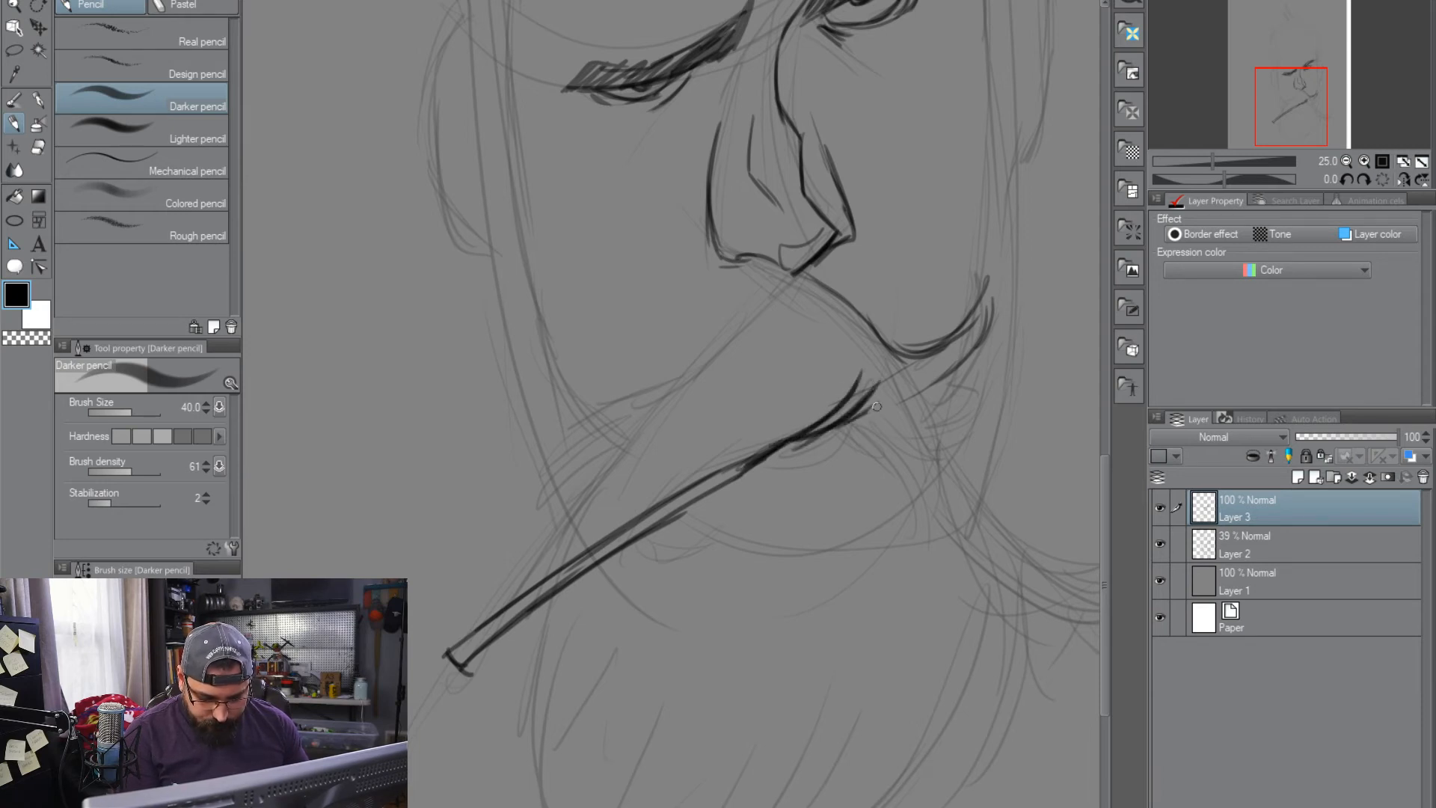
{"action": "left_click_drag", "start_coordinate": [789, 278], "coordinate": [662, 415]}
{"action": "left_click_drag", "start_coordinate": [702, 347], "coordinate": [656, 410]}
{"action": "left_click_drag", "start_coordinate": [770, 294], "coordinate": [656, 400]}
{"action": "key", "text": "ctrl+z"}
{"action": "key", "text": "ctrl+z"}
{"action": "key", "text": "ctrl+z"}
Draw the drooping moustache half from the nose to its pointed end, with layered hair strokes along its lower edge
{"action": "left_click_drag", "start_coordinate": [757, 304], "coordinate": [632, 403]}
{"action": "left_click_drag", "start_coordinate": [700, 347], "coordinate": [562, 465]}
{"action": "mouse_move", "coordinate": [618, 402]}
{"action": "left_mouse_down"}
{"action": "mouse_move", "coordinate": [526, 525]}
{"action": "mouse_move", "coordinate": [554, 488]}
{"action": "mouse_move", "coordinate": [667, 415]}
{"action": "left_mouse_up"}
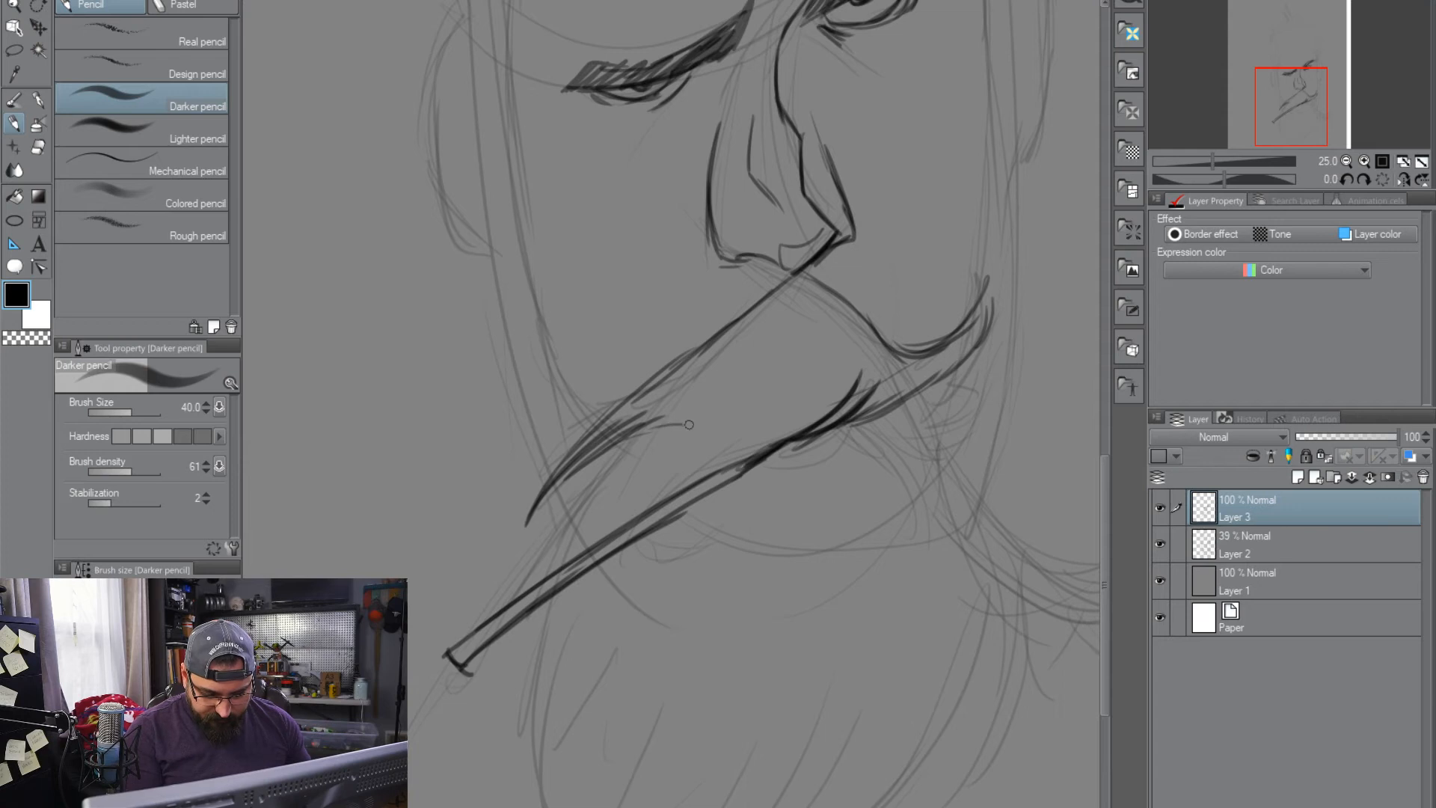
{"action": "left_click_drag", "start_coordinate": [633, 442], "coordinate": [791, 379]}
{"action": "left_click_drag", "start_coordinate": [712, 431], "coordinate": [807, 368]}
{"action": "mouse_move", "coordinate": [706, 439]}
{"action": "left_mouse_down"}
{"action": "mouse_move", "coordinate": [806, 368]}
{"action": "mouse_move", "coordinate": [724, 432]}
{"action": "mouse_move", "coordinate": [799, 392]}
{"action": "mouse_move", "coordinate": [757, 440]}
{"action": "mouse_move", "coordinate": [858, 374]}
{"action": "left_mouse_up"}
{"action": "left_click_drag", "start_coordinate": [611, 446], "coordinate": [547, 531]}
{"action": "left_click_drag", "start_coordinate": [605, 478], "coordinate": [570, 552]}
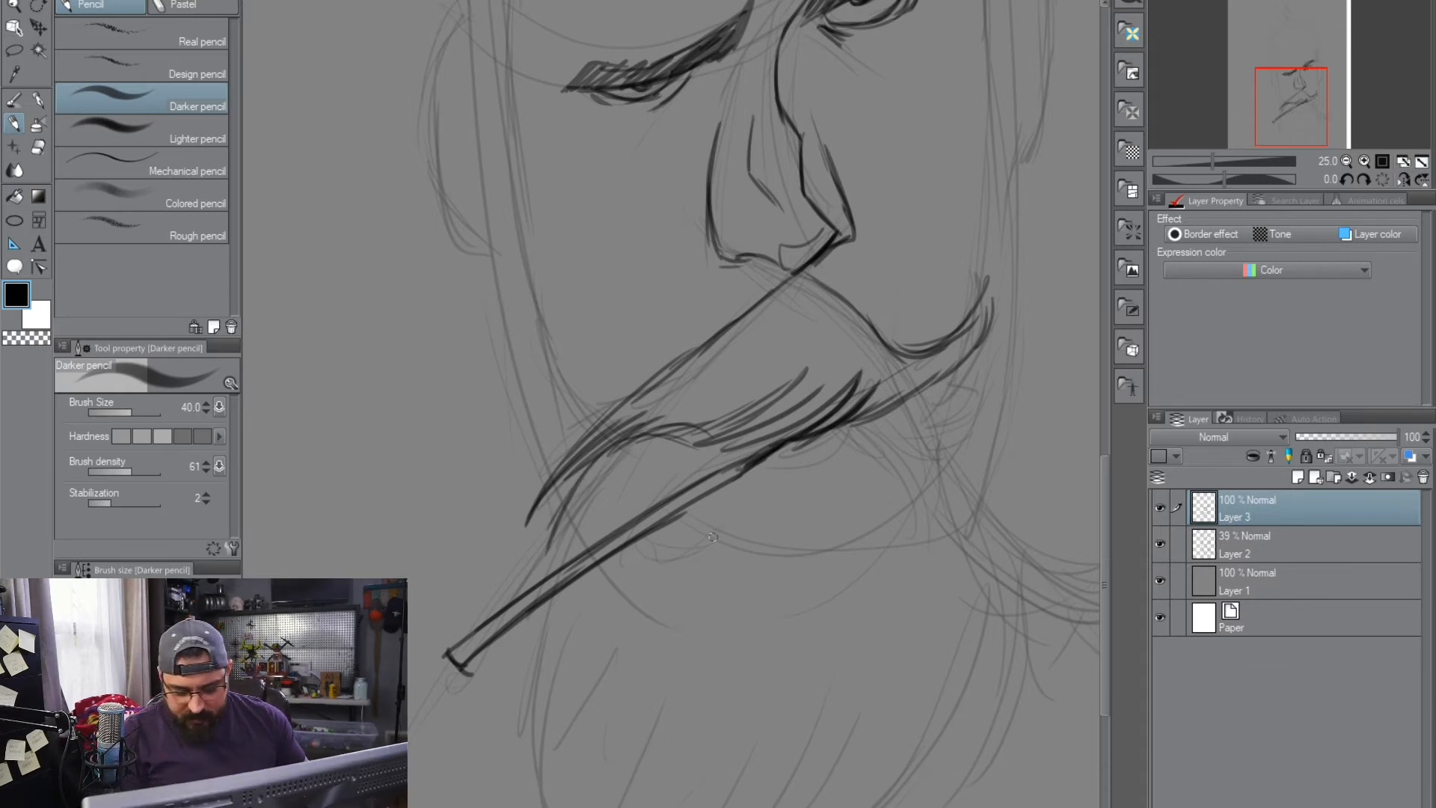
Draw the cheek and sideburn lines from the raised eyebrow's temple down to the jaw, ending in short flicked beard hairs
{"action": "left_click_drag", "start_coordinate": [977, 406], "coordinate": [824, 539]}
{"action": "mouse_move", "coordinate": [818, 116]}
{"action": "left_mouse_down"}
{"action": "mouse_move", "coordinate": [831, 374]}
{"action": "mouse_move", "coordinate": [829, 482]}
{"action": "mouse_move", "coordinate": [812, 505]}
{"action": "left_mouse_up"}
{"action": "left_click_drag", "start_coordinate": [821, 290], "coordinate": [821, 465]}
{"action": "left_click_drag", "start_coordinate": [844, 121], "coordinate": [856, 362]}
{"action": "mouse_move", "coordinate": [845, 131]}
{"action": "left_mouse_down"}
{"action": "mouse_move", "coordinate": [871, 465]}
{"action": "mouse_move", "coordinate": [852, 623]}
{"action": "mouse_move", "coordinate": [881, 644]}
{"action": "left_mouse_up"}
{"action": "mouse_move", "coordinate": [834, 583]}
{"action": "left_mouse_down"}
{"action": "mouse_move", "coordinate": [891, 661]}
{"action": "mouse_move", "coordinate": [889, 692]}
{"action": "left_mouse_up"}
{"action": "left_click_drag", "start_coordinate": [835, 610], "coordinate": [868, 739]}
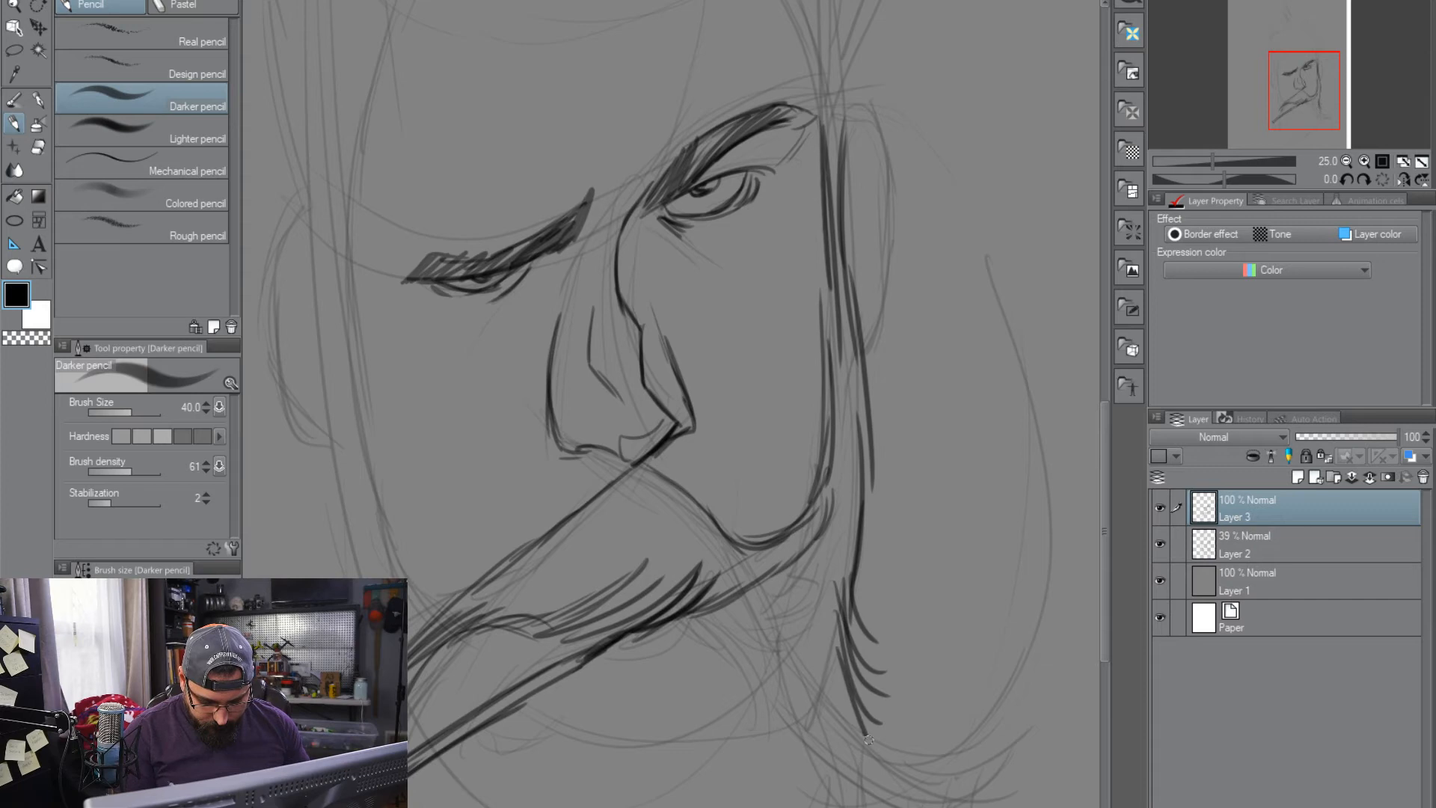
Add outward-flicking tufts and long hanging strands to the beard below the sideburn at the jaw
{"action": "left_click_drag", "start_coordinate": [970, 718], "coordinate": [860, 444]}
{"action": "left_click_drag", "start_coordinate": [722, 384], "coordinate": [839, 519]}
{"action": "left_click_drag", "start_coordinate": [732, 425], "coordinate": [884, 524]}
{"action": "mouse_move", "coordinate": [727, 457]}
{"action": "left_mouse_down"}
{"action": "mouse_move", "coordinate": [837, 588]}
{"action": "mouse_move", "coordinate": [782, 677]}
{"action": "left_mouse_up"}
{"action": "mouse_move", "coordinate": [745, 486]}
{"action": "left_mouse_down"}
{"action": "mouse_move", "coordinate": [719, 723]}
{"action": "mouse_move", "coordinate": [664, 741]}
{"action": "left_mouse_up"}
{"action": "mouse_move", "coordinate": [790, 540]}
{"action": "left_mouse_down"}
{"action": "mouse_move", "coordinate": [958, 573]}
{"action": "mouse_move", "coordinate": [956, 560]}
{"action": "left_mouse_up"}
{"action": "left_click_drag", "start_coordinate": [800, 473], "coordinate": [799, 688]}
Draw the cheek creases running down from both sides of the nose toward the moustache
{"action": "left_click_drag", "start_coordinate": [769, 336], "coordinate": [824, 510]}
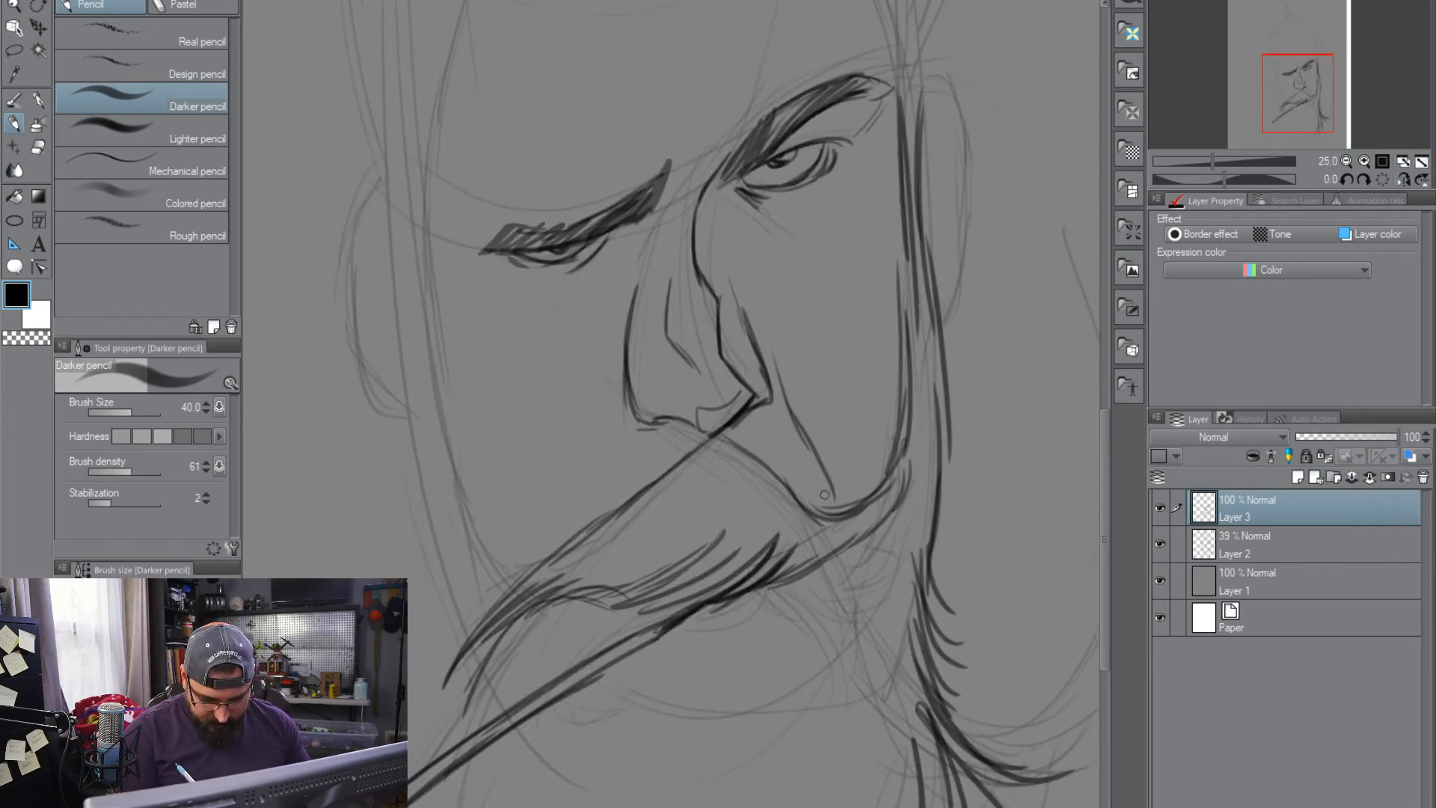
{"action": "left_click_drag", "start_coordinate": [620, 383], "coordinate": [614, 459]}
{"action": "left_click_drag", "start_coordinate": [620, 381], "coordinate": [608, 439]}
Draw the cheek line on the lowered-eyebrow side and outline the beard's side and bottom with sweeping, tufted strokes
{"action": "left_click_drag", "start_coordinate": [677, 534], "coordinate": [749, 473]}
{"action": "mouse_move", "coordinate": [470, 193]}
{"action": "left_mouse_down"}
{"action": "mouse_move", "coordinate": [474, 386]}
{"action": "mouse_move", "coordinate": [527, 594]}
{"action": "left_mouse_up"}
{"action": "left_click_drag", "start_coordinate": [638, 711], "coordinate": [679, 424]}
{"action": "mouse_move", "coordinate": [570, 357]}
{"action": "left_mouse_down"}
{"action": "mouse_move", "coordinate": [492, 579]}
{"action": "mouse_move", "coordinate": [590, 736]}
{"action": "mouse_move", "coordinate": [707, 784]}
{"action": "left_mouse_up"}
{"action": "mouse_move", "coordinate": [572, 652]}
{"action": "left_mouse_down"}
{"action": "mouse_move", "coordinate": [837, 793]}
{"action": "mouse_move", "coordinate": [785, 743]}
{"action": "mouse_move", "coordinate": [1009, 742]}
{"action": "left_mouse_up"}
{"action": "mouse_move", "coordinate": [912, 753]}
{"action": "left_mouse_down"}
{"action": "mouse_move", "coordinate": [831, 735]}
{"action": "mouse_move", "coordinate": [1010, 742]}
{"action": "left_mouse_up"}
{"action": "mouse_move", "coordinate": [963, 750]}
{"action": "left_mouse_down"}
{"action": "mouse_move", "coordinate": [876, 697]}
{"action": "mouse_move", "coordinate": [927, 649]}
{"action": "left_mouse_up"}
{"action": "left_click_drag", "start_coordinate": [943, 701], "coordinate": [1002, 635]}
Draw the rounded lower lip beneath the moustache, with curved hair strokes under the mouth
{"action": "mouse_move", "coordinate": [958, 374]}
{"action": "left_mouse_down"}
{"action": "mouse_move", "coordinate": [905, 625]}
{"action": "mouse_move", "coordinate": [760, 603]}
{"action": "mouse_move", "coordinate": [807, 404]}
{"action": "left_mouse_up"}
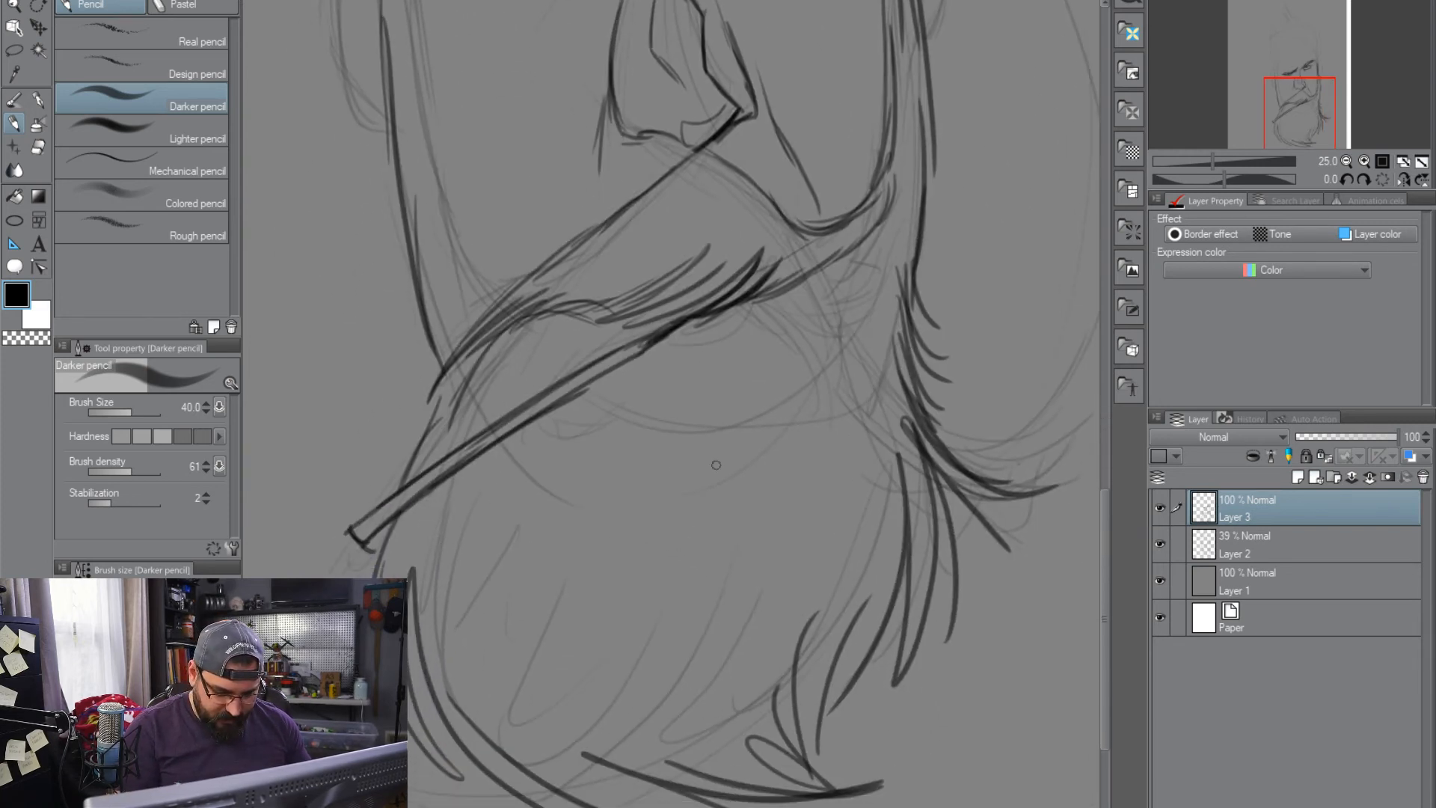
{"action": "left_click_drag", "start_coordinate": [729, 327], "coordinate": [660, 400]}
{"action": "mouse_move", "coordinate": [746, 317]}
{"action": "left_mouse_down"}
{"action": "mouse_move", "coordinate": [709, 352]}
{"action": "mouse_move", "coordinate": [781, 371]}
{"action": "mouse_move", "coordinate": [815, 340]}
{"action": "mouse_move", "coordinate": [751, 404]}
{"action": "mouse_move", "coordinate": [803, 471]}
{"action": "left_mouse_up"}
{"action": "left_click_drag", "start_coordinate": [744, 417], "coordinate": [770, 514]}
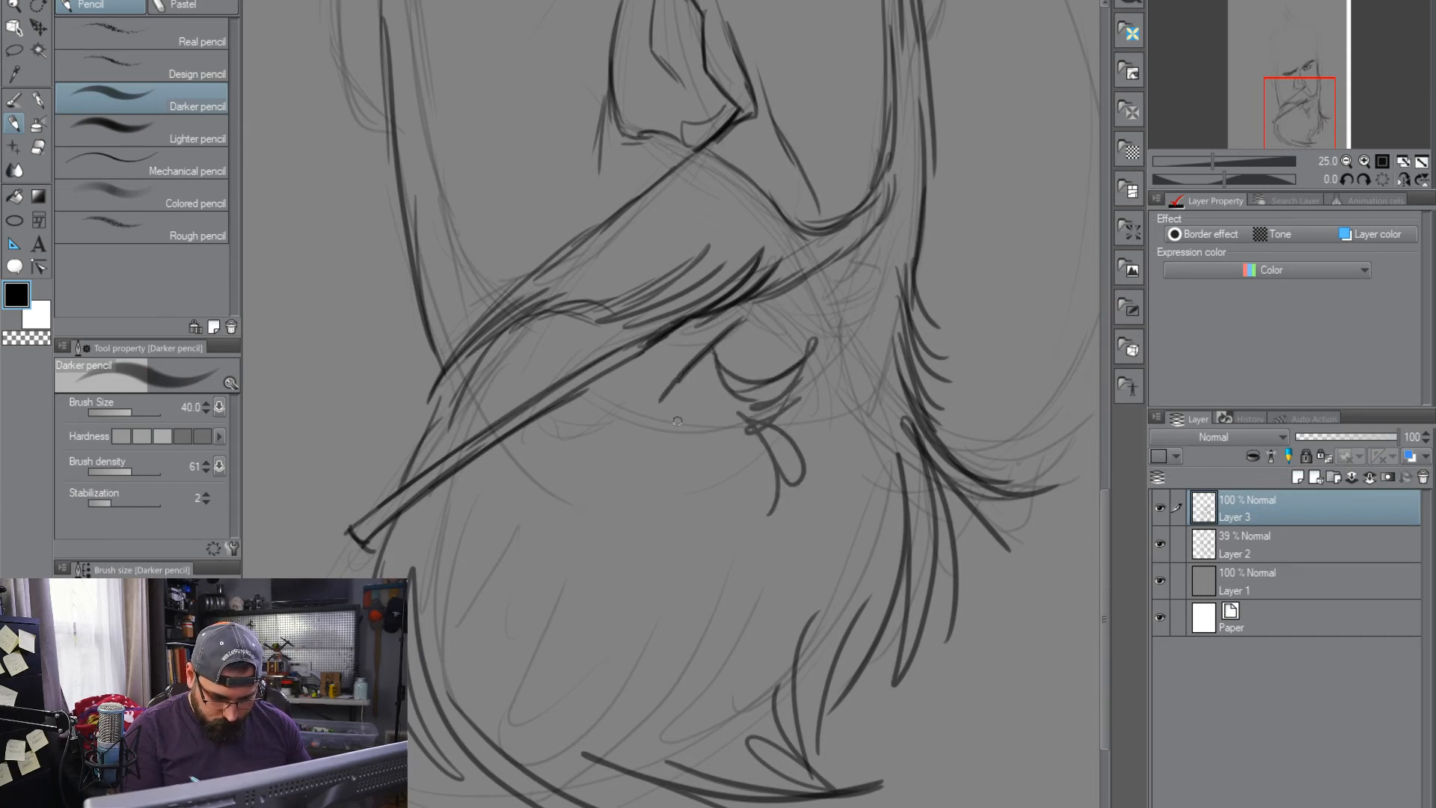
{"action": "left_click_drag", "start_coordinate": [665, 385], "coordinate": [535, 441]}
{"action": "mouse_move", "coordinate": [637, 430]}
{"action": "left_mouse_down"}
{"action": "mouse_move", "coordinate": [542, 460]}
{"action": "mouse_move", "coordinate": [561, 475]}
{"action": "left_mouse_up"}
Add hanging hair tufts below the lower lip and a curved contour beside the mouth under the moustache
{"action": "mouse_move", "coordinate": [682, 441]}
{"action": "left_mouse_down"}
{"action": "mouse_move", "coordinate": [572, 473]}
{"action": "mouse_move", "coordinate": [684, 534]}
{"action": "left_mouse_up"}
{"action": "left_click_drag", "start_coordinate": [708, 423], "coordinate": [699, 531]}
{"action": "left_click_drag", "start_coordinate": [703, 478], "coordinate": [724, 547]}
{"action": "mouse_move", "coordinate": [748, 424]}
{"action": "left_mouse_down"}
{"action": "mouse_move", "coordinate": [709, 493]}
{"action": "mouse_move", "coordinate": [772, 519]}
{"action": "left_mouse_up"}
{"action": "mouse_move", "coordinate": [802, 354]}
{"action": "left_mouse_down"}
{"action": "mouse_move", "coordinate": [808, 292]}
{"action": "mouse_move", "coordinate": [805, 357]}
{"action": "left_mouse_up"}
{"action": "left_click_drag", "start_coordinate": [568, 319], "coordinate": [549, 403]}
Draw the forehead's side contours on both sides, from the receding temple notches down to the cheeks
{"action": "mouse_move", "coordinate": [865, 301]}
{"action": "left_mouse_down"}
{"action": "mouse_move", "coordinate": [814, 587]}
{"action": "mouse_move", "coordinate": [844, 632]}
{"action": "mouse_move", "coordinate": [843, 792]}
{"action": "mouse_move", "coordinate": [871, 727]}
{"action": "left_mouse_up"}
{"action": "scroll", "coordinate": [842, 431], "scroll_direction": "up", "scroll_amount": 2}
{"action": "scroll", "coordinate": [841, 431], "scroll_direction": "down", "scroll_amount": 6}
{"action": "scroll", "coordinate": [858, 425], "scroll_direction": "up", "scroll_amount": 5}
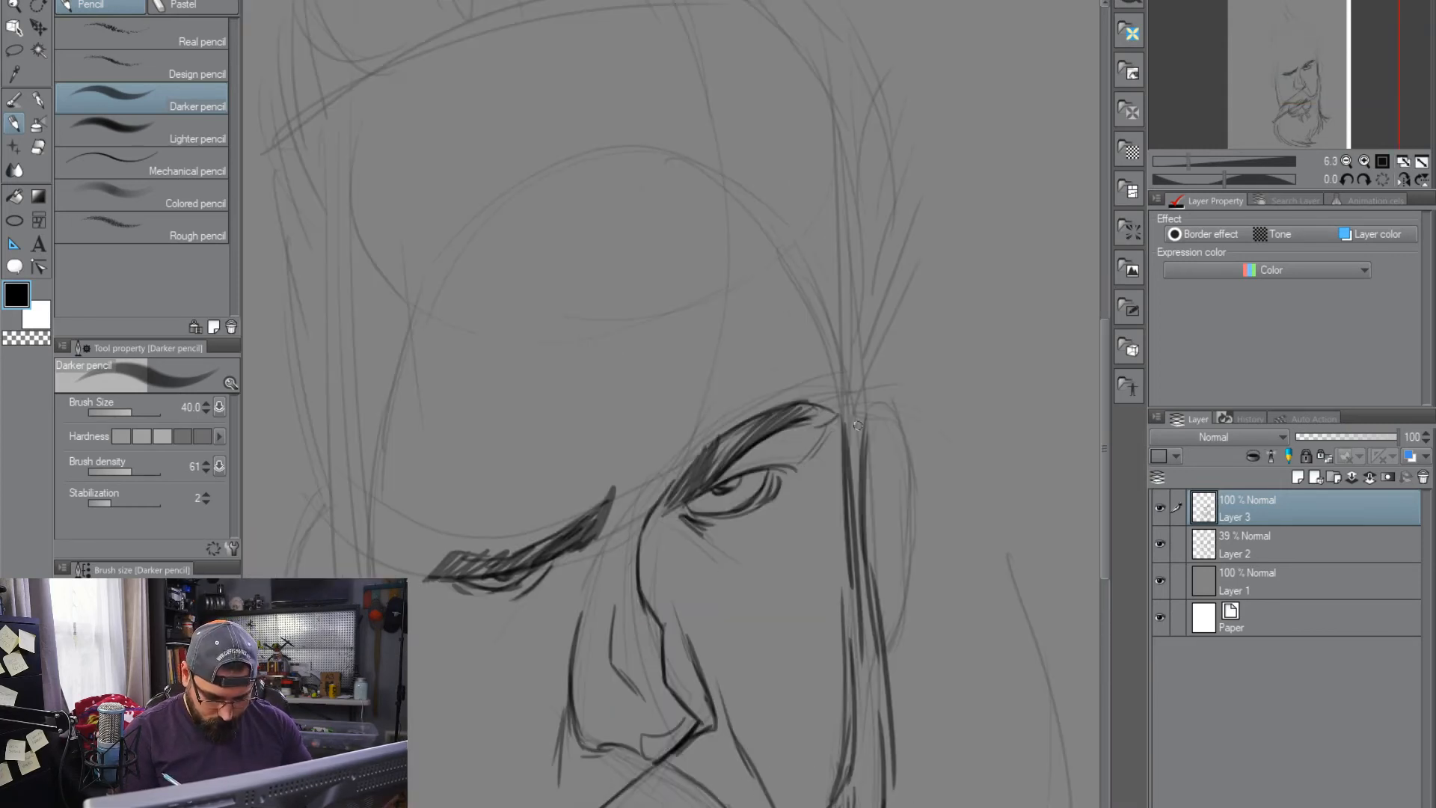
{"action": "mouse_move", "coordinate": [851, 440]}
{"action": "left_mouse_down"}
{"action": "mouse_move", "coordinate": [799, 309]}
{"action": "mouse_move", "coordinate": [807, 220]}
{"action": "left_mouse_up"}
{"action": "left_click_drag", "start_coordinate": [813, 128], "coordinate": [799, 258]}
{"action": "left_click_drag", "start_coordinate": [824, 339], "coordinate": [841, 394]}
{"action": "mouse_move", "coordinate": [806, 532]}
{"action": "left_mouse_down"}
{"action": "mouse_move", "coordinate": [900, 497]}
{"action": "mouse_move", "coordinate": [918, 469]}
{"action": "left_mouse_up"}
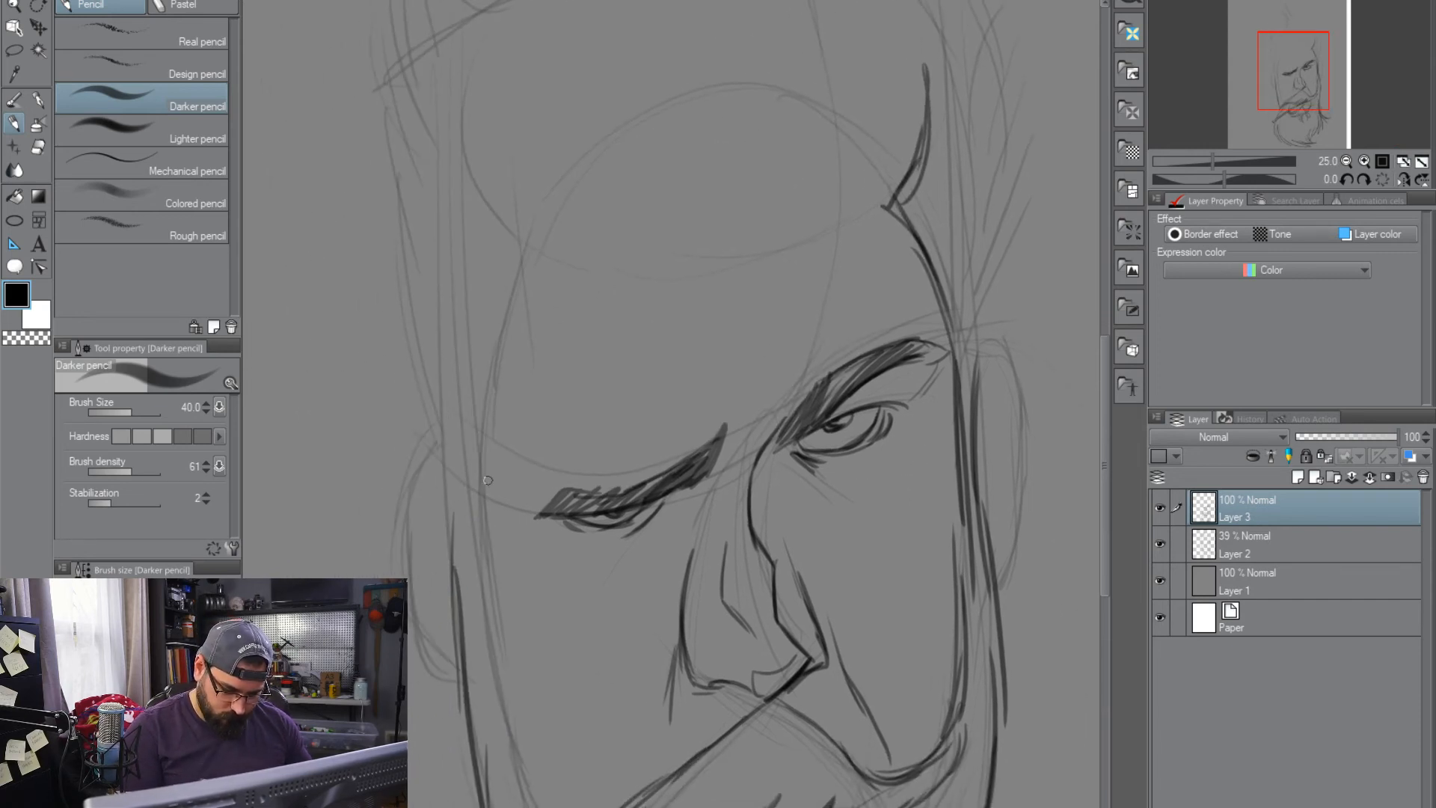
{"action": "mouse_move", "coordinate": [531, 806]}
{"action": "left_mouse_down"}
{"action": "mouse_move", "coordinate": [472, 468]}
{"action": "mouse_move", "coordinate": [553, 222]}
{"action": "mouse_move", "coordinate": [492, 106]}
{"action": "left_mouse_up"}
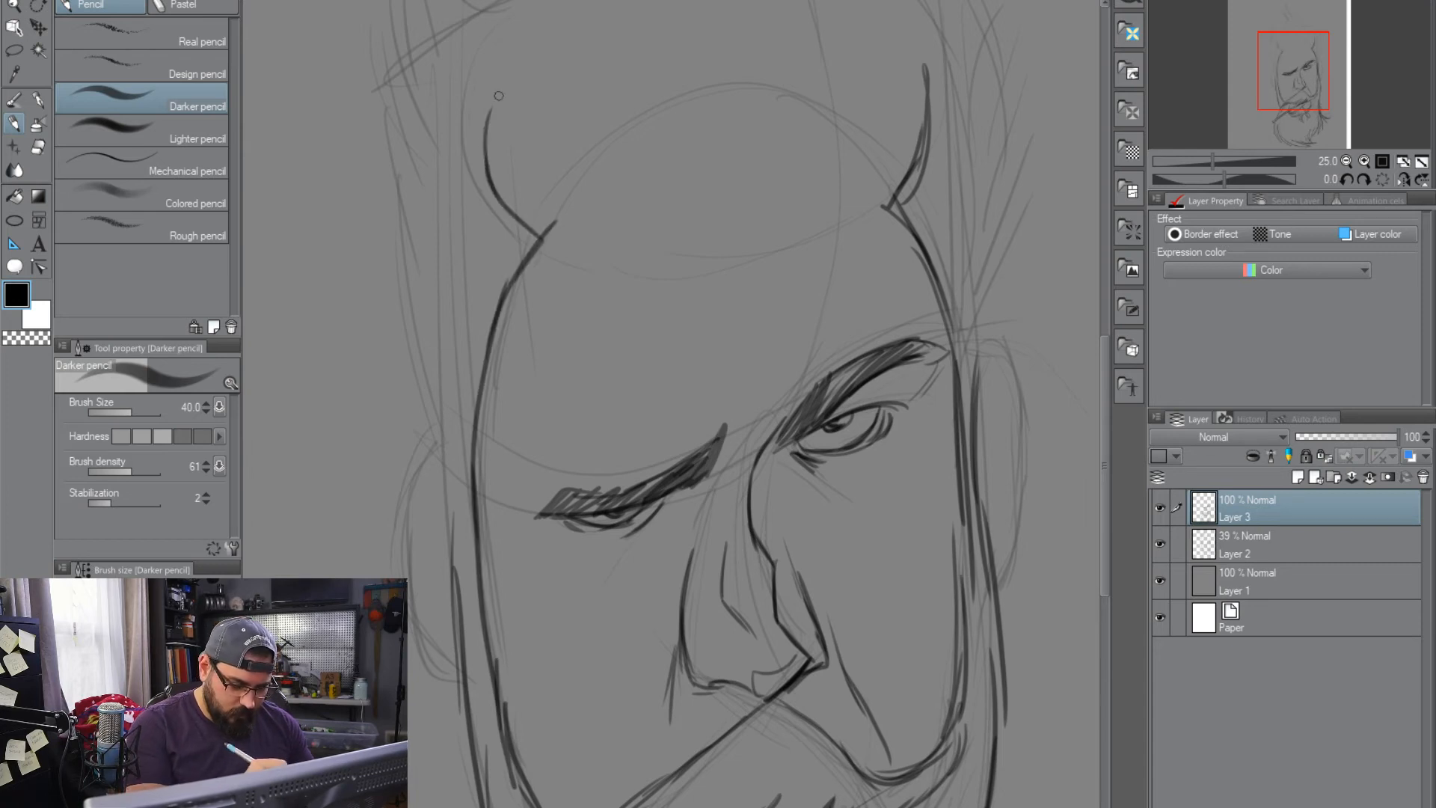
Draw the rounded hairline across the top of the forehead, joining both temple contours
{"action": "left_click_drag", "start_coordinate": [527, 200], "coordinate": [459, 397]}
{"action": "mouse_move", "coordinate": [423, 320]}
{"action": "left_mouse_down"}
{"action": "mouse_move", "coordinate": [516, 247]}
{"action": "mouse_move", "coordinate": [652, 277]}
{"action": "left_mouse_up"}
{"action": "left_click_drag", "start_coordinate": [543, 239], "coordinate": [654, 283]}
{"action": "mouse_move", "coordinate": [501, 206]}
{"action": "left_mouse_down"}
{"action": "mouse_move", "coordinate": [633, 273]}
{"action": "mouse_move", "coordinate": [416, 329]}
{"action": "mouse_move", "coordinate": [685, 268]}
{"action": "mouse_move", "coordinate": [729, 213]}
{"action": "mouse_move", "coordinate": [716, 268]}
{"action": "mouse_move", "coordinate": [778, 187]}
{"action": "mouse_move", "coordinate": [844, 254]}
{"action": "left_mouse_up"}
{"action": "left_click_drag", "start_coordinate": [815, 196], "coordinate": [867, 317]}
Draw the spiral curl of hair above the hairline and the tall pointed spike rising from it
{"action": "mouse_move", "coordinate": [860, 231]}
{"action": "left_mouse_down"}
{"action": "mouse_move", "coordinate": [845, 500]}
{"action": "mouse_move", "coordinate": [884, 532]}
{"action": "left_mouse_up"}
{"action": "left_click_drag", "start_coordinate": [823, 390], "coordinate": [831, 266]}
{"action": "mouse_move", "coordinate": [826, 385]}
{"action": "left_mouse_down"}
{"action": "mouse_move", "coordinate": [827, 257]}
{"action": "mouse_move", "coordinate": [680, 131]}
{"action": "mouse_move", "coordinate": [779, 237]}
{"action": "left_mouse_up"}
{"action": "mouse_move", "coordinate": [796, 292]}
{"action": "left_mouse_down"}
{"action": "mouse_move", "coordinate": [729, 191]}
{"action": "mouse_move", "coordinate": [716, 69]}
{"action": "mouse_move", "coordinate": [778, 280]}
{"action": "left_mouse_up"}
{"action": "left_click_drag", "start_coordinate": [711, 45], "coordinate": [700, 219]}
{"action": "left_click_drag", "start_coordinate": [707, 103], "coordinate": [770, 317]}
{"action": "mouse_move", "coordinate": [889, 385]}
{"action": "left_mouse_down"}
{"action": "mouse_move", "coordinate": [824, 319]}
{"action": "mouse_move", "coordinate": [700, 302]}
{"action": "mouse_move", "coordinate": [717, 527]}
{"action": "mouse_move", "coordinate": [849, 441]}
{"action": "left_mouse_up"}
{"action": "mouse_move", "coordinate": [792, 494]}
{"action": "left_mouse_down"}
{"action": "mouse_move", "coordinate": [813, 385]}
{"action": "mouse_move", "coordinate": [714, 449]}
{"action": "mouse_move", "coordinate": [783, 371]}
{"action": "mouse_move", "coordinate": [759, 346]}
{"action": "mouse_move", "coordinate": [729, 369]}
{"action": "mouse_move", "coordinate": [803, 457]}
{"action": "left_mouse_up"}
Outline the hair on the raised-eyebrow side with jagged strokes from beside the curl down to the ear
{"action": "left_click_drag", "start_coordinate": [729, 370], "coordinate": [773, 479]}
{"action": "left_click_drag", "start_coordinate": [893, 474], "coordinate": [797, 320]}
{"action": "left_click_drag", "start_coordinate": [767, 159], "coordinate": [873, 289]}
{"action": "left_click_drag", "start_coordinate": [859, 191], "coordinate": [888, 290]}
{"action": "mouse_move", "coordinate": [871, 240]}
{"action": "left_mouse_down"}
{"action": "mouse_move", "coordinate": [958, 328]}
{"action": "mouse_move", "coordinate": [981, 410]}
{"action": "left_mouse_up"}
{"action": "mouse_move", "coordinate": [970, 318]}
{"action": "left_mouse_down"}
{"action": "mouse_move", "coordinate": [996, 423]}
{"action": "mouse_move", "coordinate": [981, 793]}
{"action": "left_mouse_up"}
Draw both ears at the sides of the head, each with its outer contour, inner rim and lobe
{"action": "mouse_move", "coordinate": [998, 744]}
{"action": "left_mouse_down"}
{"action": "mouse_move", "coordinate": [888, 416]}
{"action": "mouse_move", "coordinate": [864, 408]}
{"action": "left_mouse_up"}
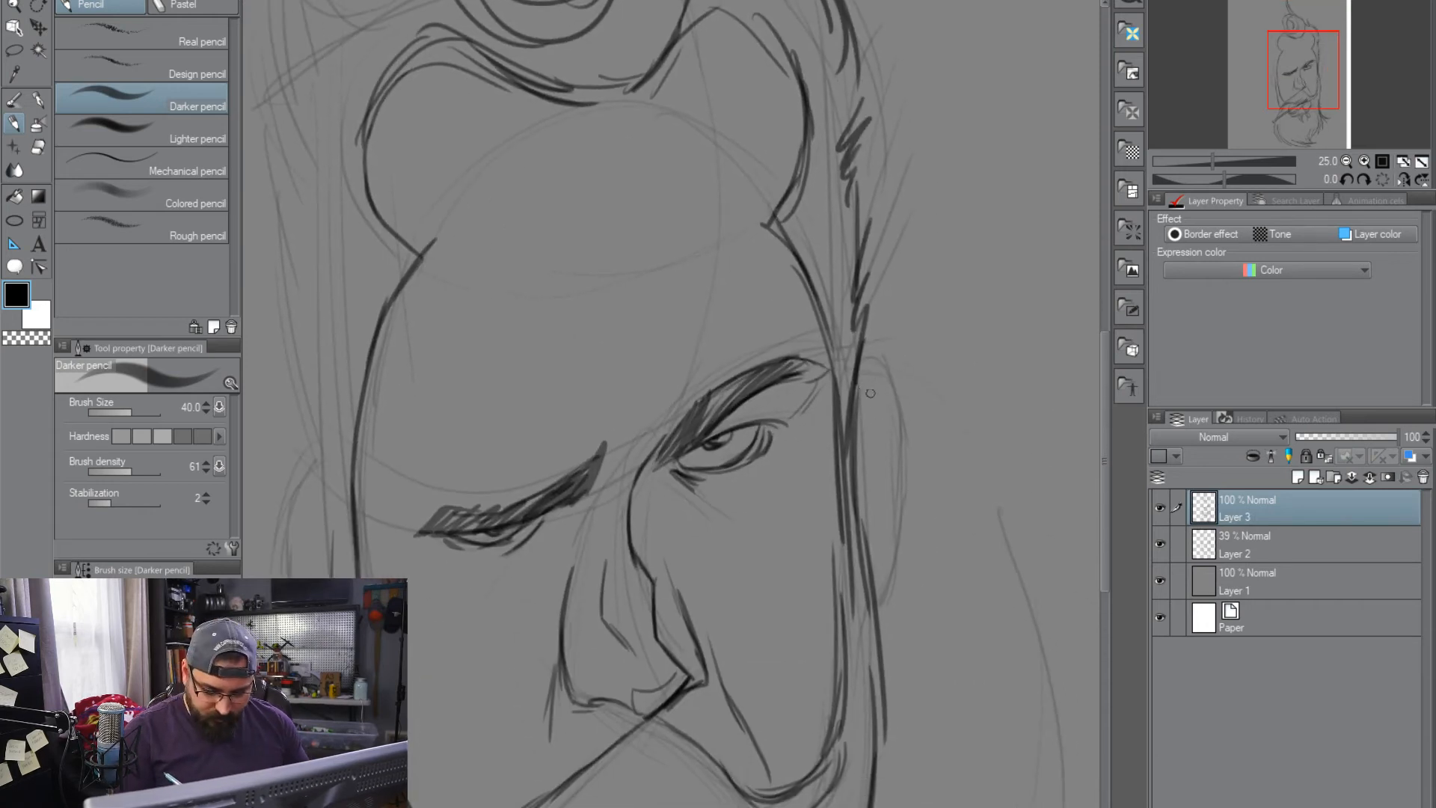
{"action": "mouse_move", "coordinate": [908, 397]}
{"action": "left_mouse_down"}
{"action": "mouse_move", "coordinate": [920, 486]}
{"action": "mouse_move", "coordinate": [885, 636]}
{"action": "left_mouse_up"}
{"action": "left_click_drag", "start_coordinate": [900, 547], "coordinate": [880, 652]}
{"action": "left_click_drag", "start_coordinate": [860, 479], "coordinate": [888, 404]}
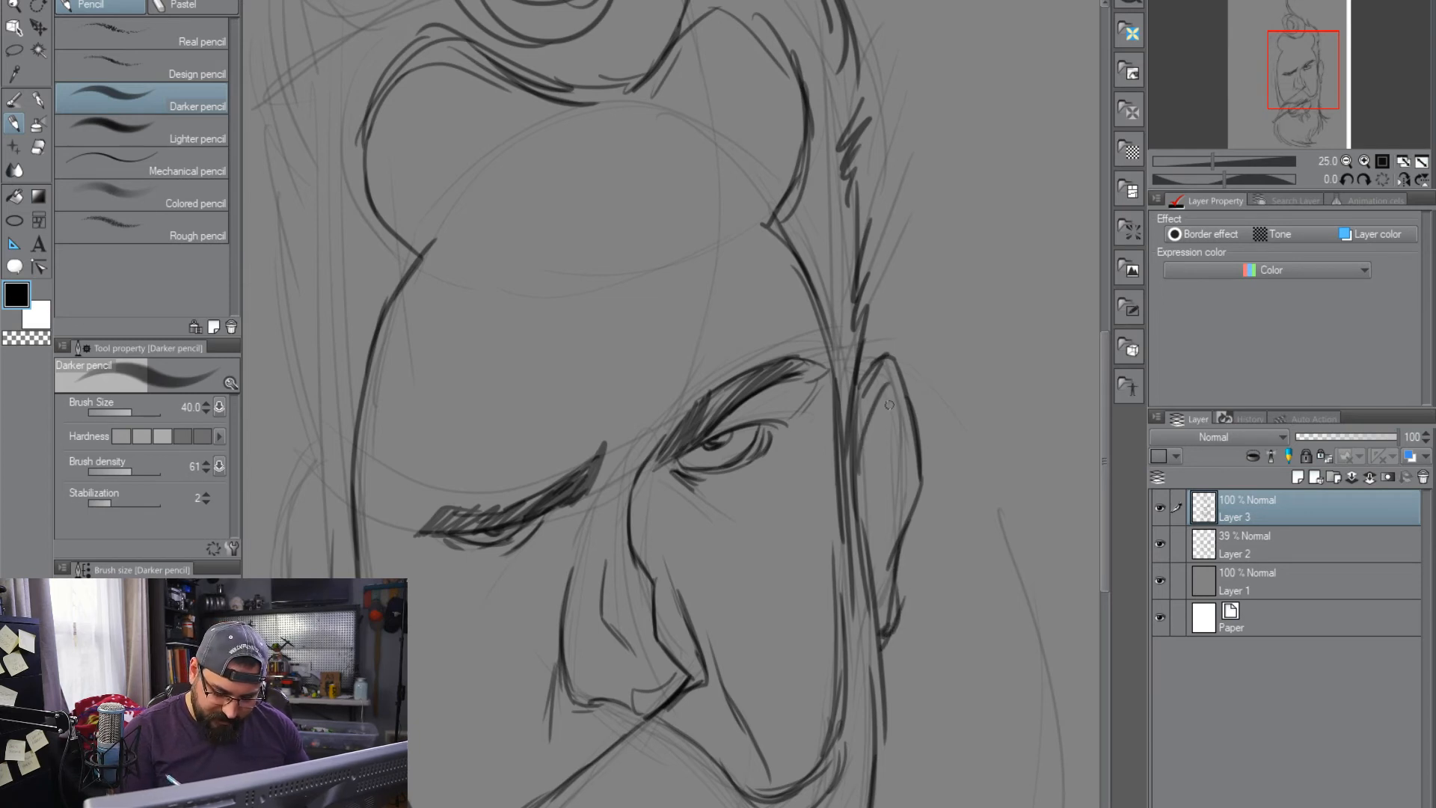
{"action": "left_click_drag", "start_coordinate": [865, 543], "coordinate": [877, 593]}
{"action": "left_click_drag", "start_coordinate": [778, 625], "coordinate": [957, 618]}
{"action": "mouse_move", "coordinate": [503, 453]}
{"action": "left_mouse_down"}
{"action": "mouse_move", "coordinate": [469, 469]}
{"action": "mouse_move", "coordinate": [516, 703]}
{"action": "left_mouse_up"}
{"action": "mouse_move", "coordinate": [507, 510]}
{"action": "left_mouse_down"}
{"action": "mouse_move", "coordinate": [473, 453]}
{"action": "mouse_move", "coordinate": [501, 620]}
{"action": "left_mouse_up"}
Draw the pointed hair tufts beside the curl on the lowered-eyebrow side of the head
{"action": "scroll", "coordinate": [707, 681], "scroll_direction": "up", "scroll_amount": 5}
{"action": "mouse_move", "coordinate": [597, 216]}
{"action": "left_mouse_down"}
{"action": "mouse_move", "coordinate": [580, 269]}
{"action": "mouse_move", "coordinate": [500, 274]}
{"action": "left_mouse_up"}
{"action": "mouse_move", "coordinate": [479, 173]}
{"action": "left_mouse_down"}
{"action": "mouse_move", "coordinate": [567, 262]}
{"action": "mouse_move", "coordinate": [595, 143]}
{"action": "left_mouse_up"}
{"action": "mouse_move", "coordinate": [588, 210]}
{"action": "left_mouse_down"}
{"action": "mouse_move", "coordinate": [625, 105]}
{"action": "mouse_move", "coordinate": [649, 364]}
{"action": "mouse_move", "coordinate": [599, 339]}
{"action": "left_mouse_up"}
{"action": "mouse_move", "coordinate": [597, 256]}
{"action": "left_mouse_down"}
{"action": "mouse_move", "coordinate": [608, 105]}
{"action": "mouse_move", "coordinate": [604, 278]}
{"action": "left_mouse_up"}
{"action": "left_click_drag", "start_coordinate": [583, 364], "coordinate": [682, 222]}
{"action": "left_click_drag", "start_coordinate": [640, 267], "coordinate": [656, 370]}
Outline the side hair on the lowered-eyebrow side with jagged strokes from the upper tuft down to the ear
{"action": "mouse_move", "coordinate": [634, 331]}
{"action": "left_mouse_down"}
{"action": "mouse_move", "coordinate": [547, 310]}
{"action": "mouse_move", "coordinate": [565, 403]}
{"action": "left_mouse_up"}
{"action": "left_click_drag", "start_coordinate": [550, 291], "coordinate": [553, 434]}
{"action": "mouse_move", "coordinate": [539, 321]}
{"action": "left_mouse_down"}
{"action": "mouse_move", "coordinate": [557, 456]}
{"action": "mouse_move", "coordinate": [526, 528]}
{"action": "left_mouse_up"}
{"action": "left_click_drag", "start_coordinate": [520, 355], "coordinate": [539, 583]}
{"action": "left_click_drag", "start_coordinate": [661, 658], "coordinate": [674, 363]}
{"action": "left_click_drag", "start_coordinate": [532, 200], "coordinate": [574, 412]}
{"action": "mouse_move", "coordinate": [539, 312]}
{"action": "left_mouse_down"}
{"action": "mouse_move", "coordinate": [572, 417]}
{"action": "mouse_move", "coordinate": [546, 546]}
{"action": "left_mouse_up"}
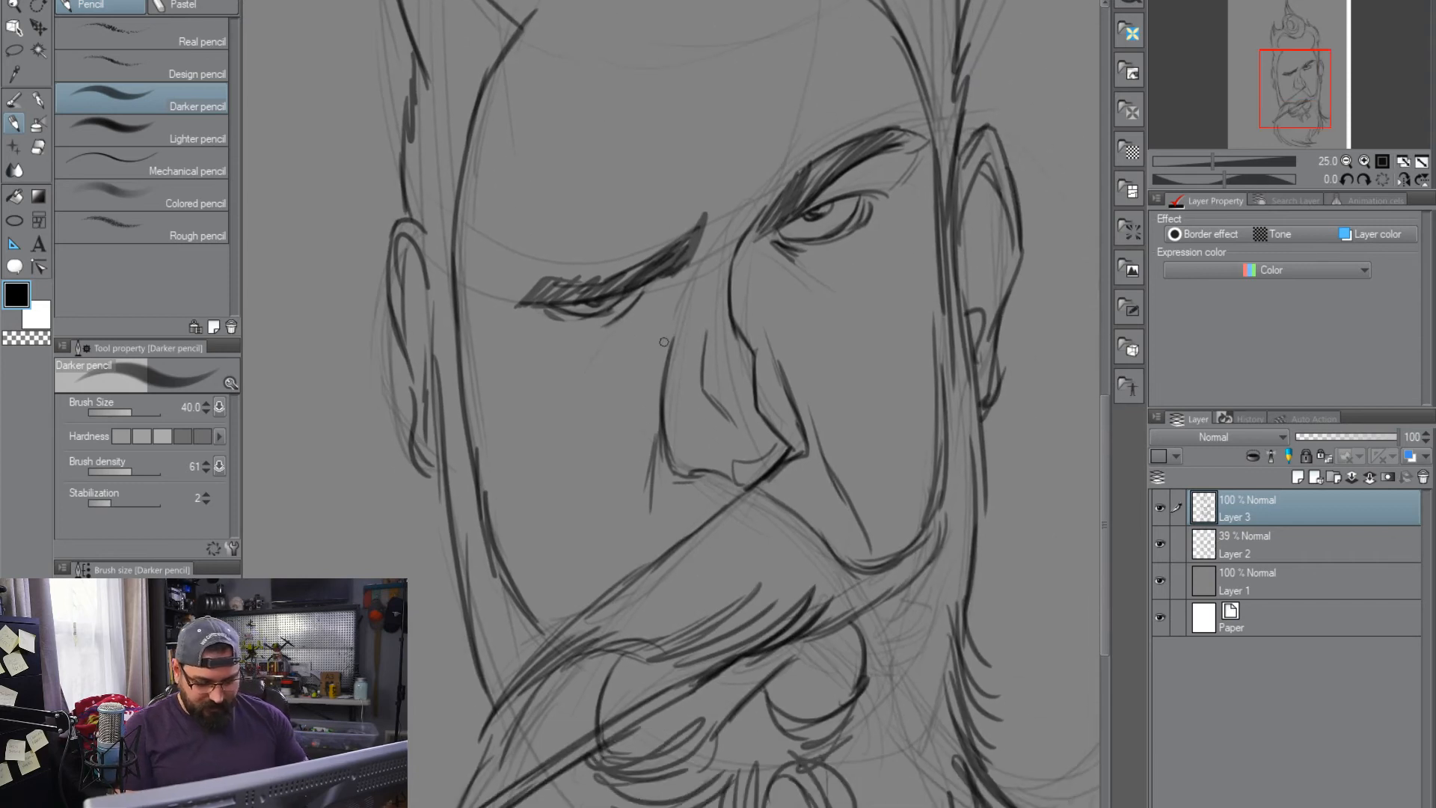
Transform the grey background on Layer 1 so that it covers the whole canvas
{"action": "scroll", "coordinate": [963, 483], "scroll_direction": "down", "scroll_amount": 6}
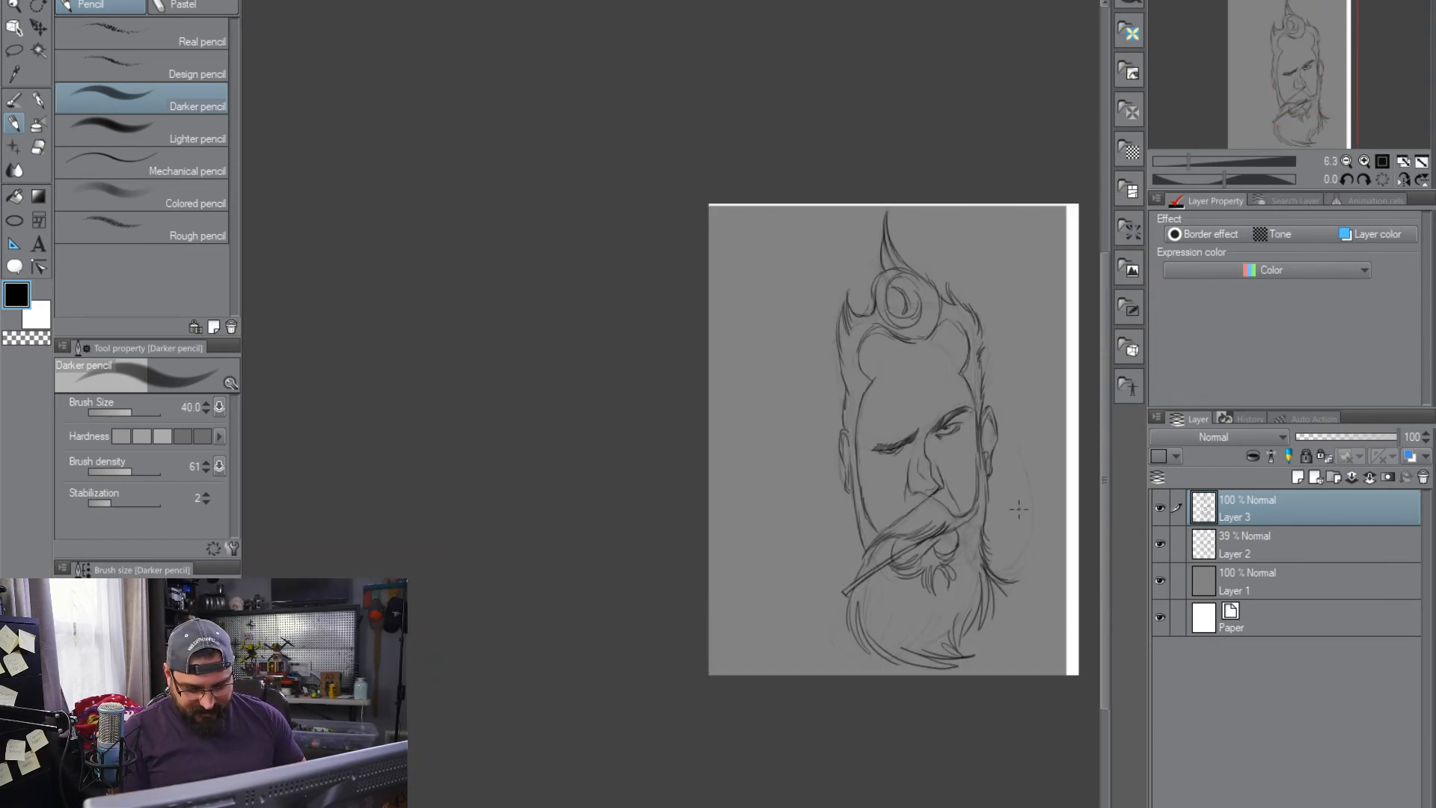
{"action": "scroll", "coordinate": [1016, 513], "scroll_direction": "up", "scroll_amount": 1}
{"action": "scroll", "coordinate": [1020, 514], "scroll_direction": "down", "scroll_amount": 1}
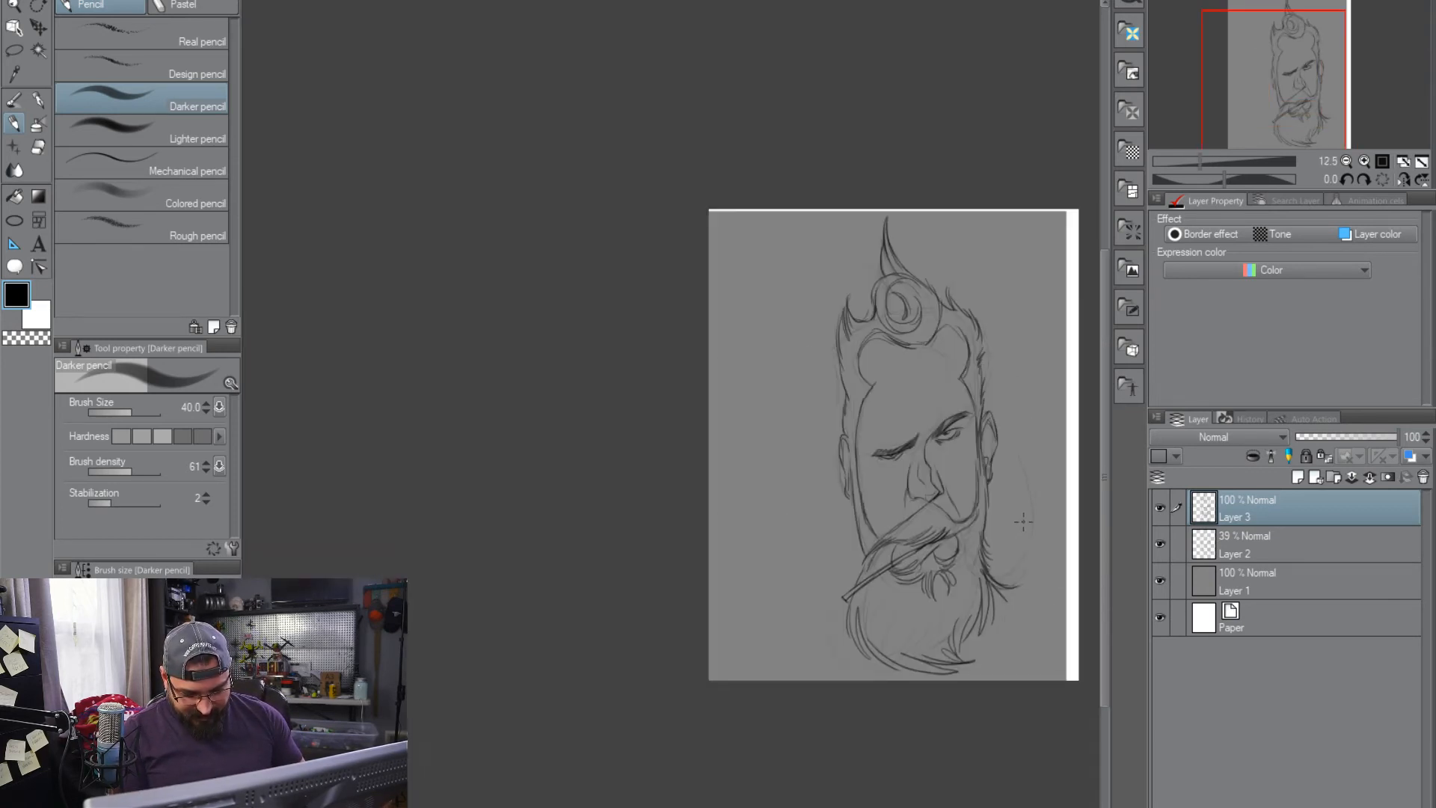
{"action": "left_click_drag", "start_coordinate": [1023, 535], "coordinate": [842, 454]}
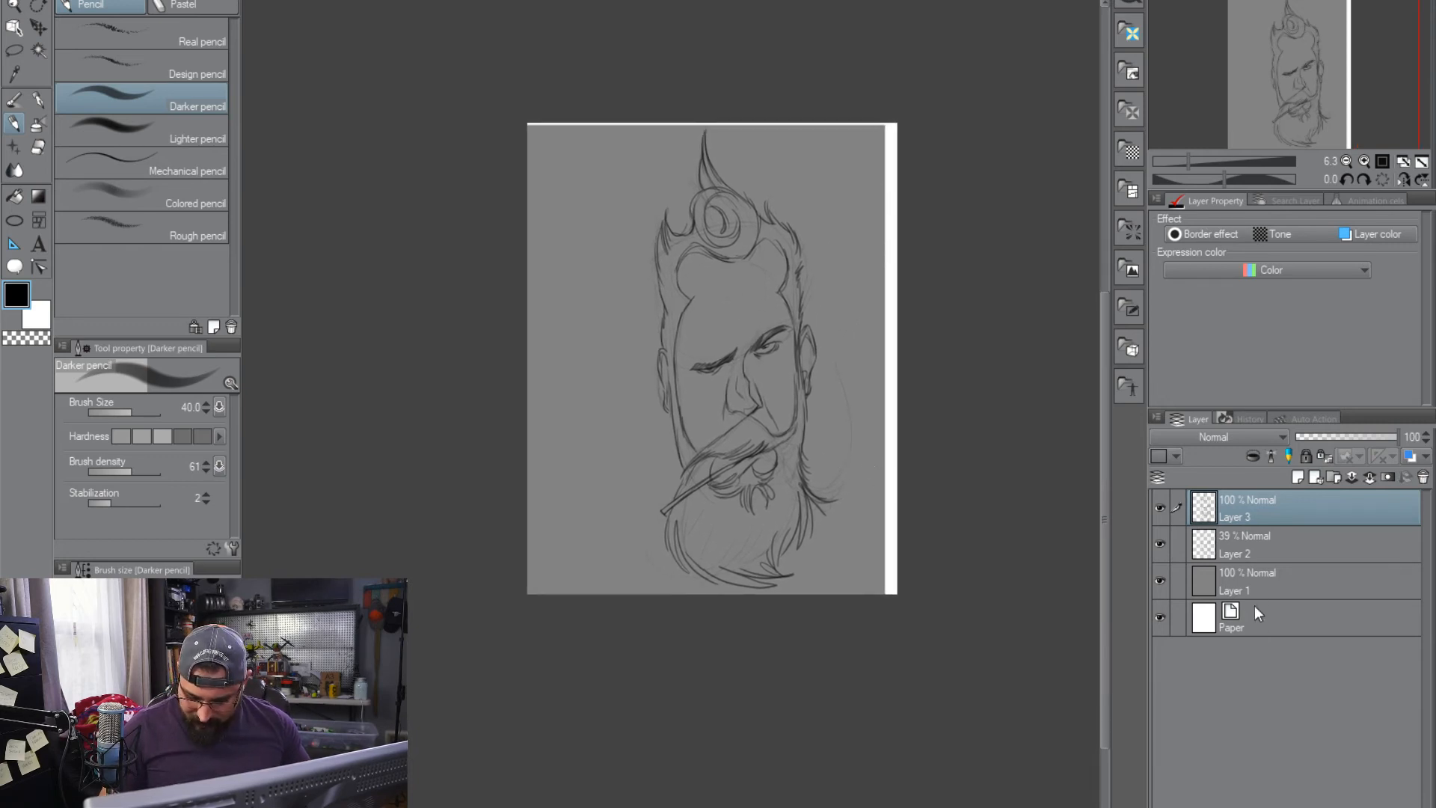
{"action": "left_click", "coordinate": [1176, 578]}
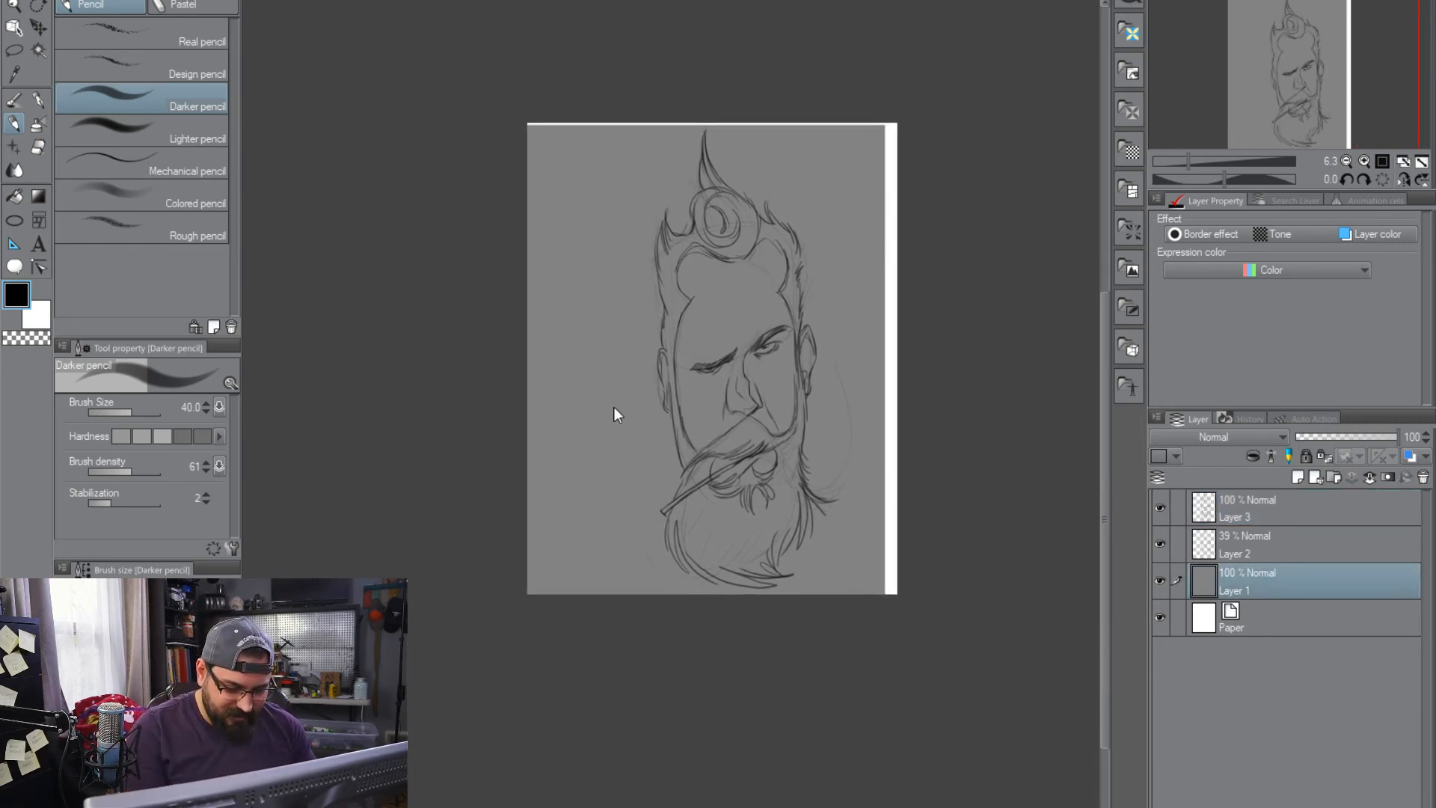
{"action": "key", "text": "ctrl+t"}
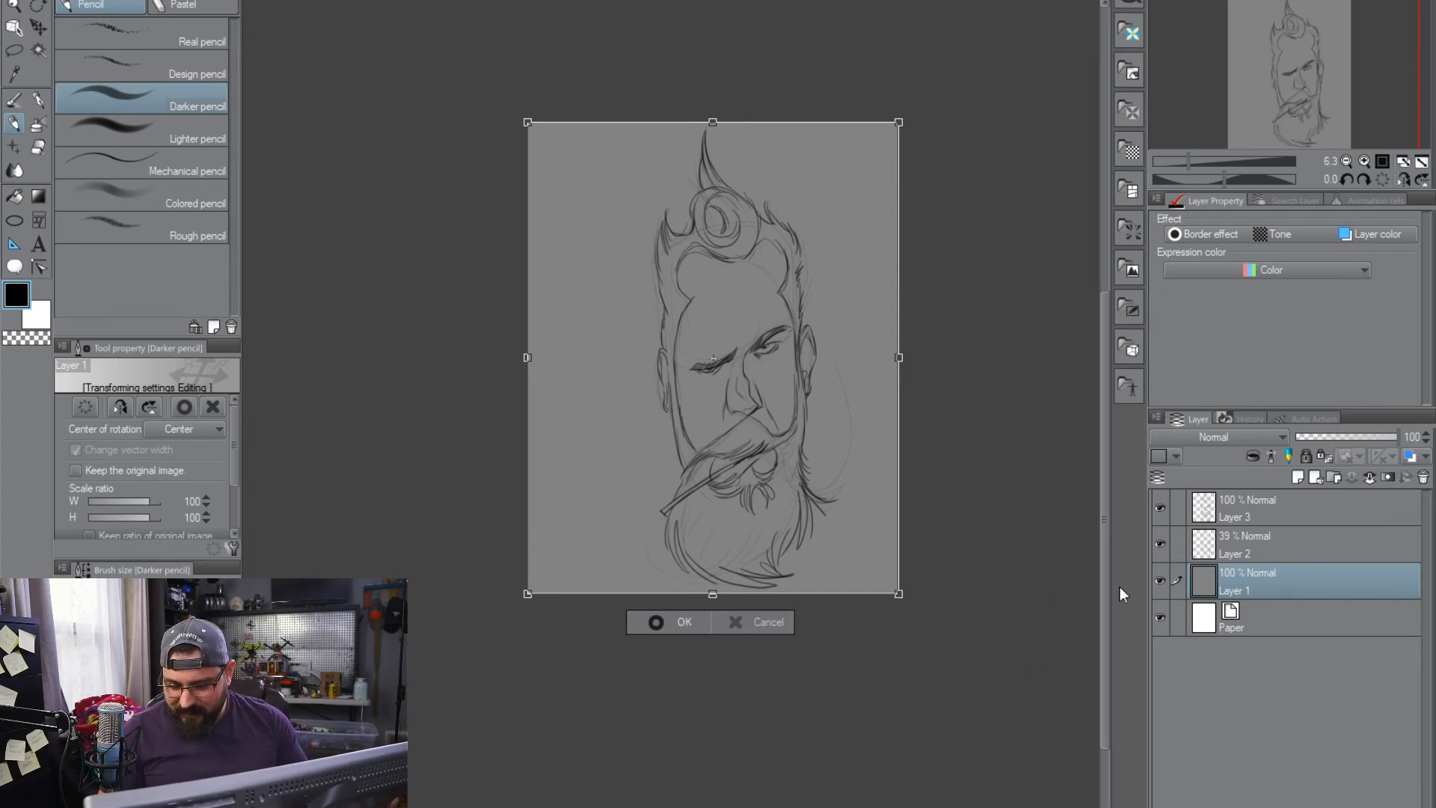
{"action": "key", "text": "Return"}
Add a new raster layer above the refined sketch on Layer 3
{"action": "scroll", "coordinate": [785, 418], "scroll_direction": "down", "scroll_amount": 1}
{"action": "scroll", "coordinate": [782, 419], "scroll_direction": "up", "scroll_amount": 1}
{"action": "scroll", "coordinate": [782, 430], "scroll_direction": "up", "scroll_amount": 3}
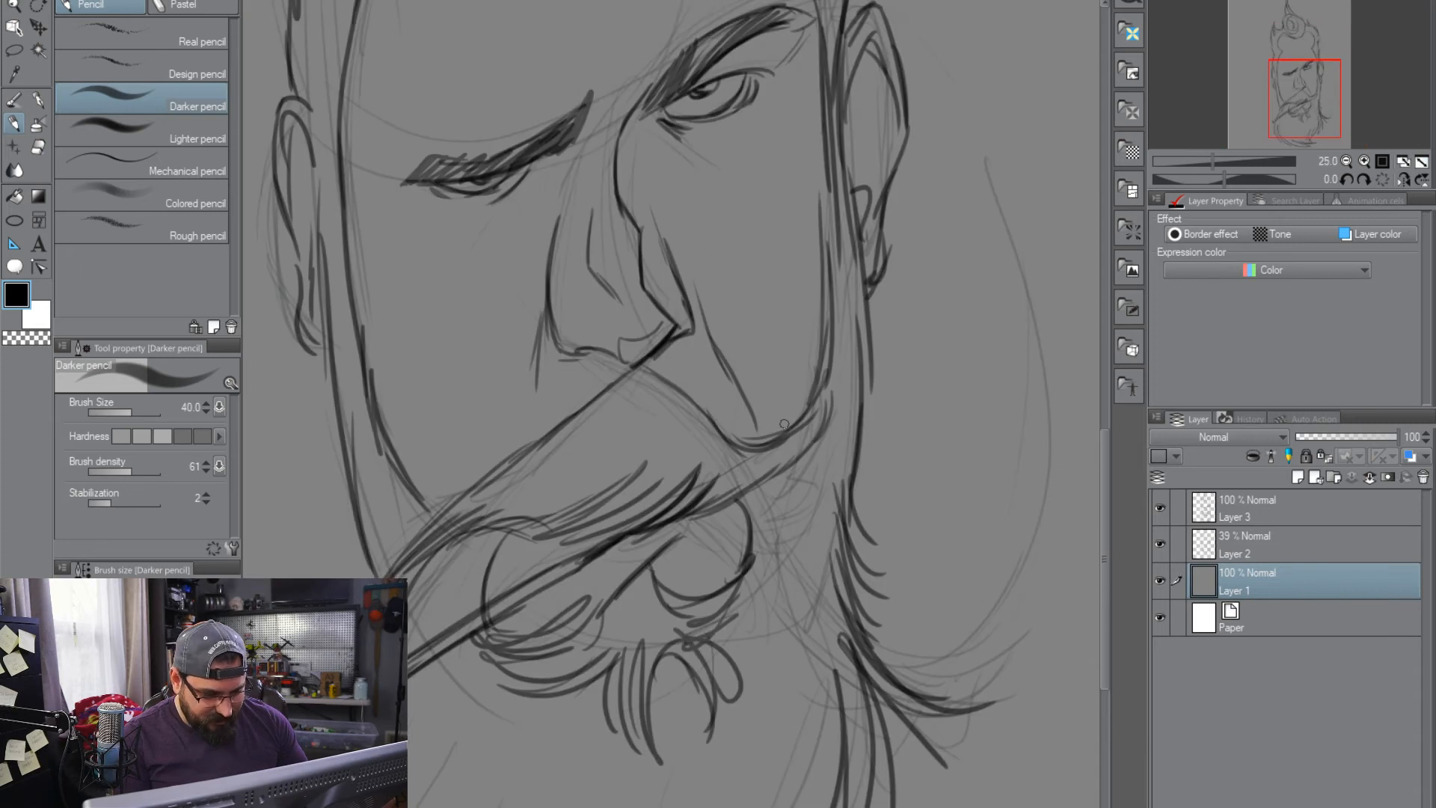
{"action": "scroll", "coordinate": [783, 424], "scroll_direction": "down", "scroll_amount": 1}
{"action": "left_click_drag", "start_coordinate": [730, 454], "coordinate": [778, 483]}
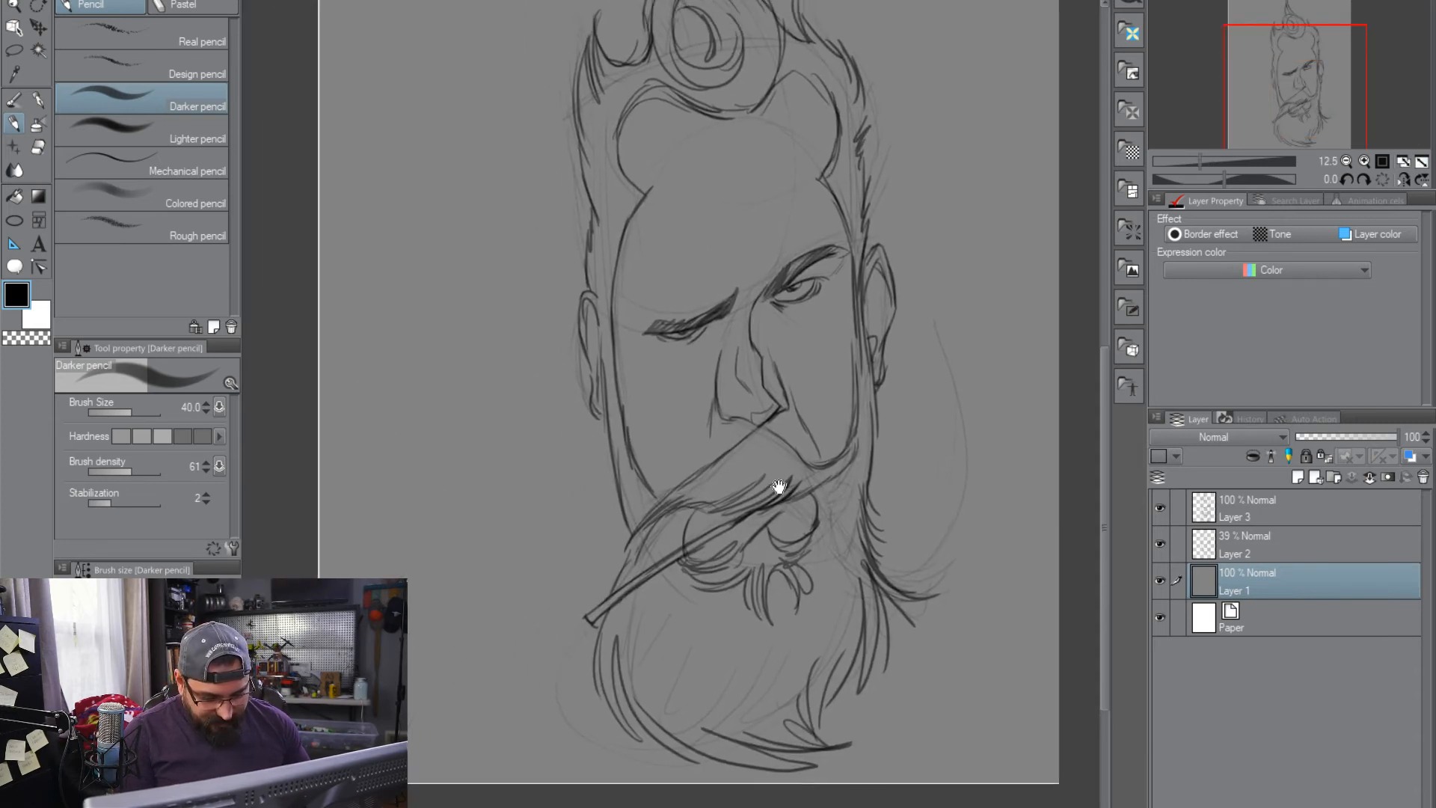
{"action": "left_click", "coordinate": [1290, 505]}
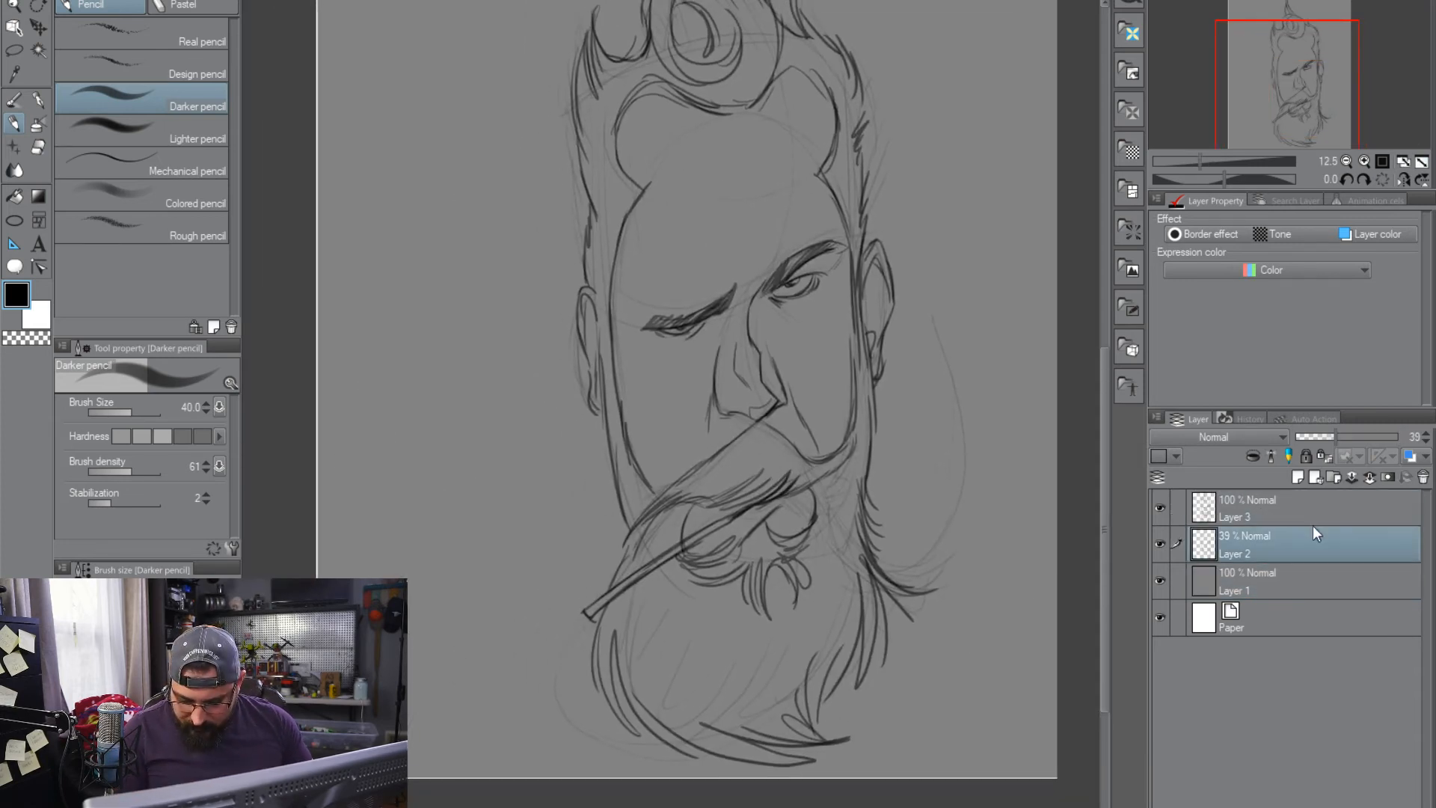
{"action": "left_click", "coordinate": [1297, 477]}
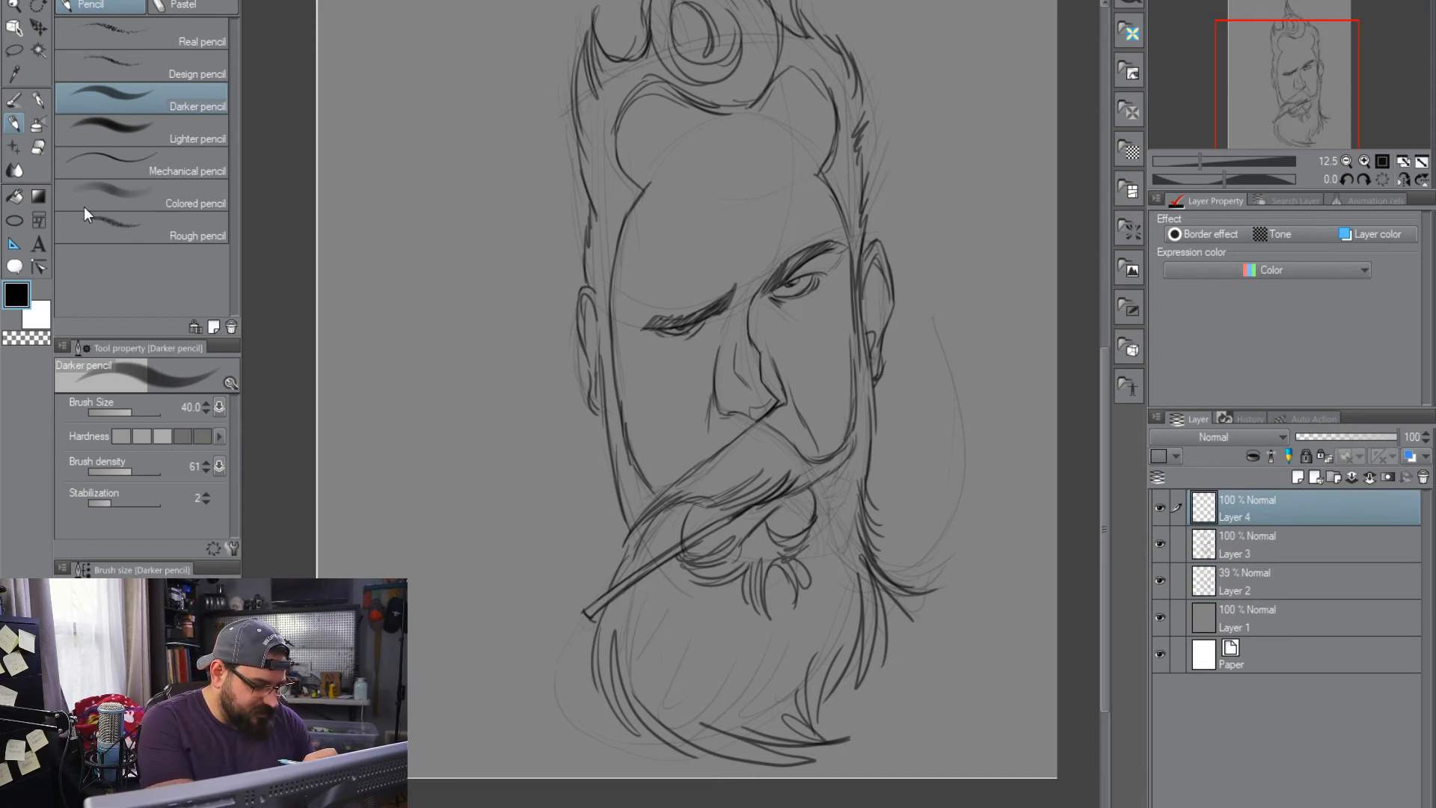
Draw the rectangular glasses lens over the eye under the raised eyebrow, extending to the ear
{"action": "left_click_drag", "start_coordinate": [791, 278], "coordinate": [866, 257]}
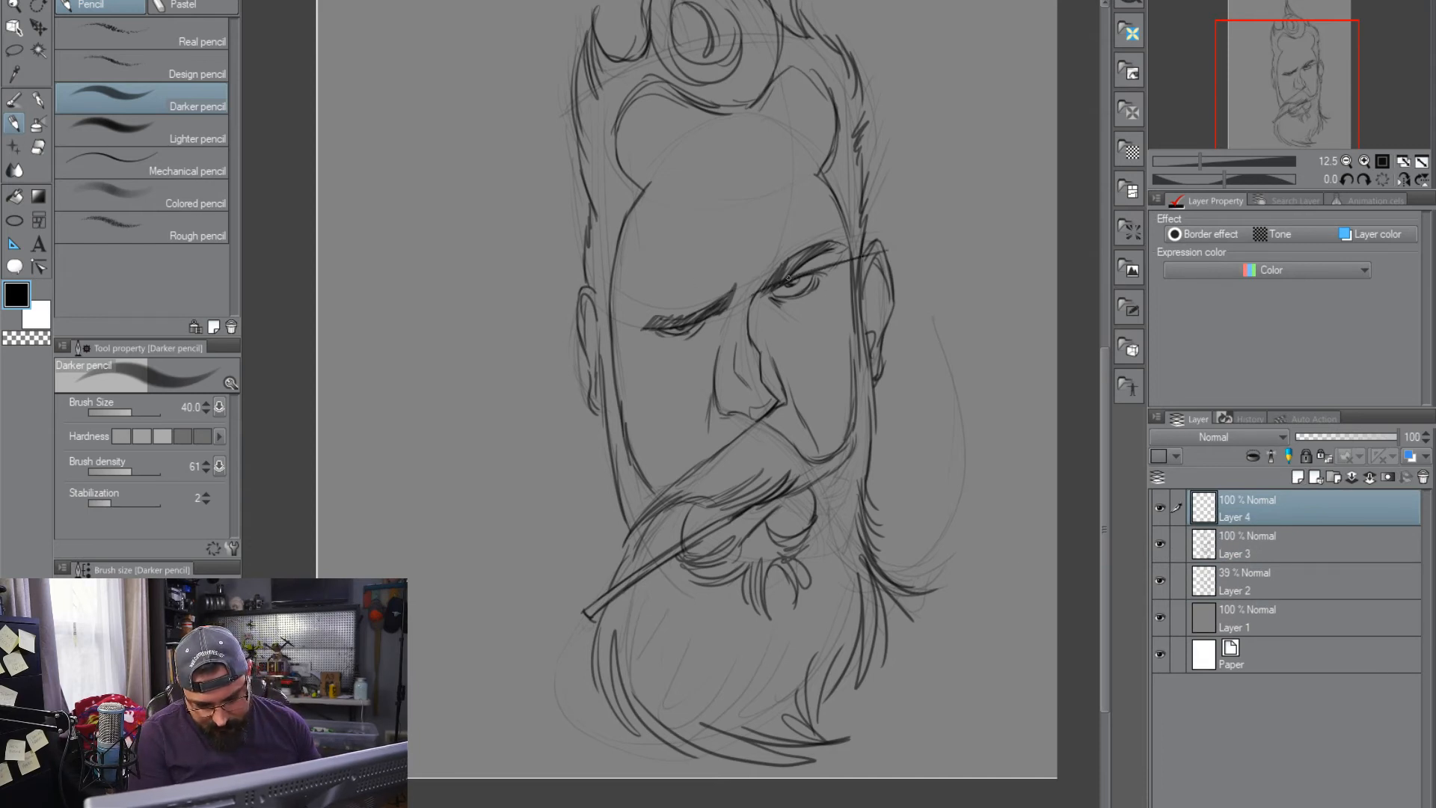
{"action": "left_click_drag", "start_coordinate": [773, 354], "coordinate": [897, 326]}
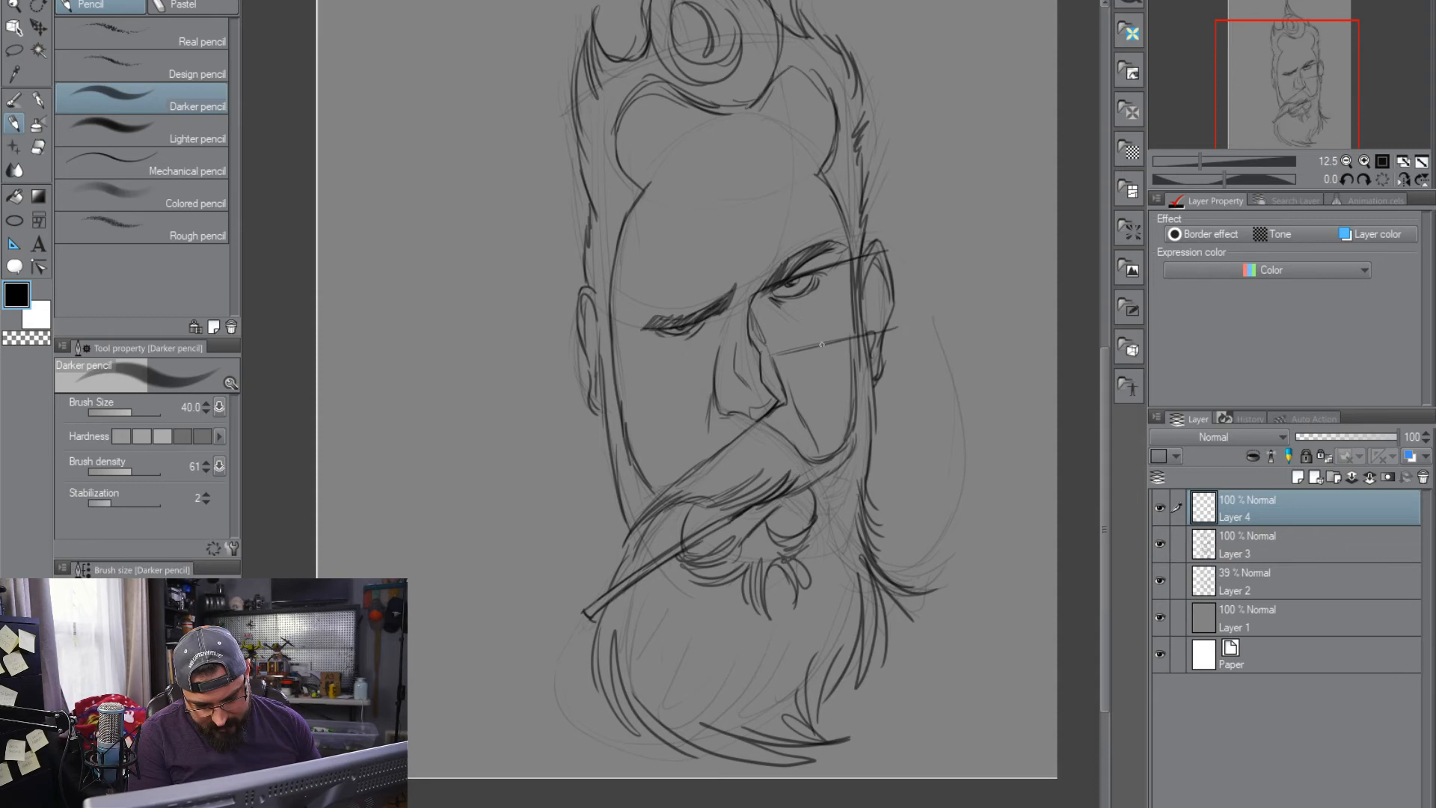
{"action": "mouse_move", "coordinate": [886, 253]}
{"action": "left_mouse_down"}
{"action": "mouse_move", "coordinate": [890, 331]}
{"action": "mouse_move", "coordinate": [753, 307]}
{"action": "left_mouse_up"}
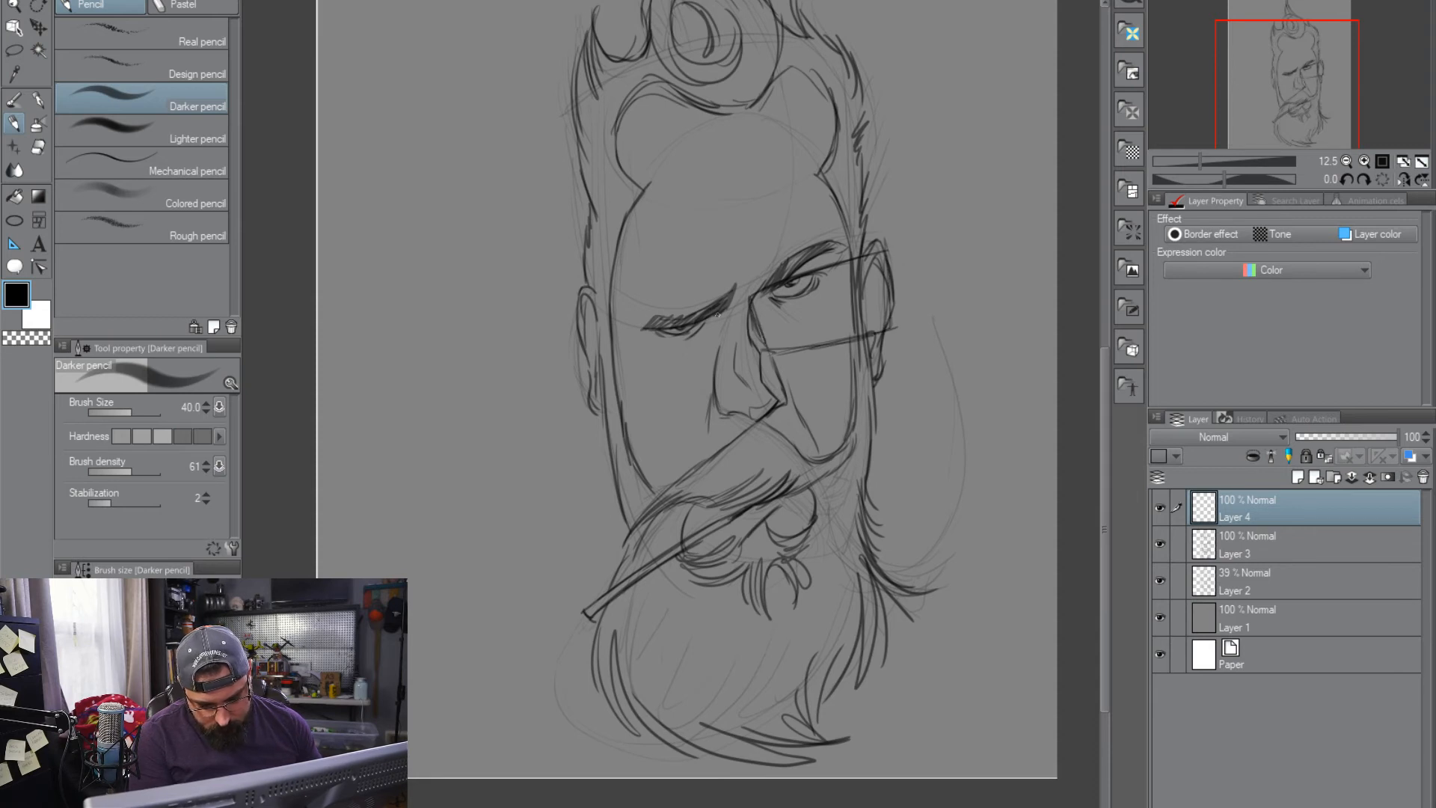
Draw the second rectangular lens over the squinting eye, with its frame edge reaching past the ear
{"action": "mouse_move", "coordinate": [698, 307]}
{"action": "left_mouse_down"}
{"action": "mouse_move", "coordinate": [588, 327]}
{"action": "mouse_move", "coordinate": [576, 395]}
{"action": "mouse_move", "coordinate": [595, 415]}
{"action": "left_mouse_up"}
{"action": "left_click_drag", "start_coordinate": [611, 398], "coordinate": [712, 362]}
{"action": "left_click_drag", "start_coordinate": [562, 332], "coordinate": [577, 407]}
{"action": "left_click_drag", "start_coordinate": [561, 329], "coordinate": [710, 302]}
{"action": "left_click_drag", "start_coordinate": [707, 315], "coordinate": [708, 342]}
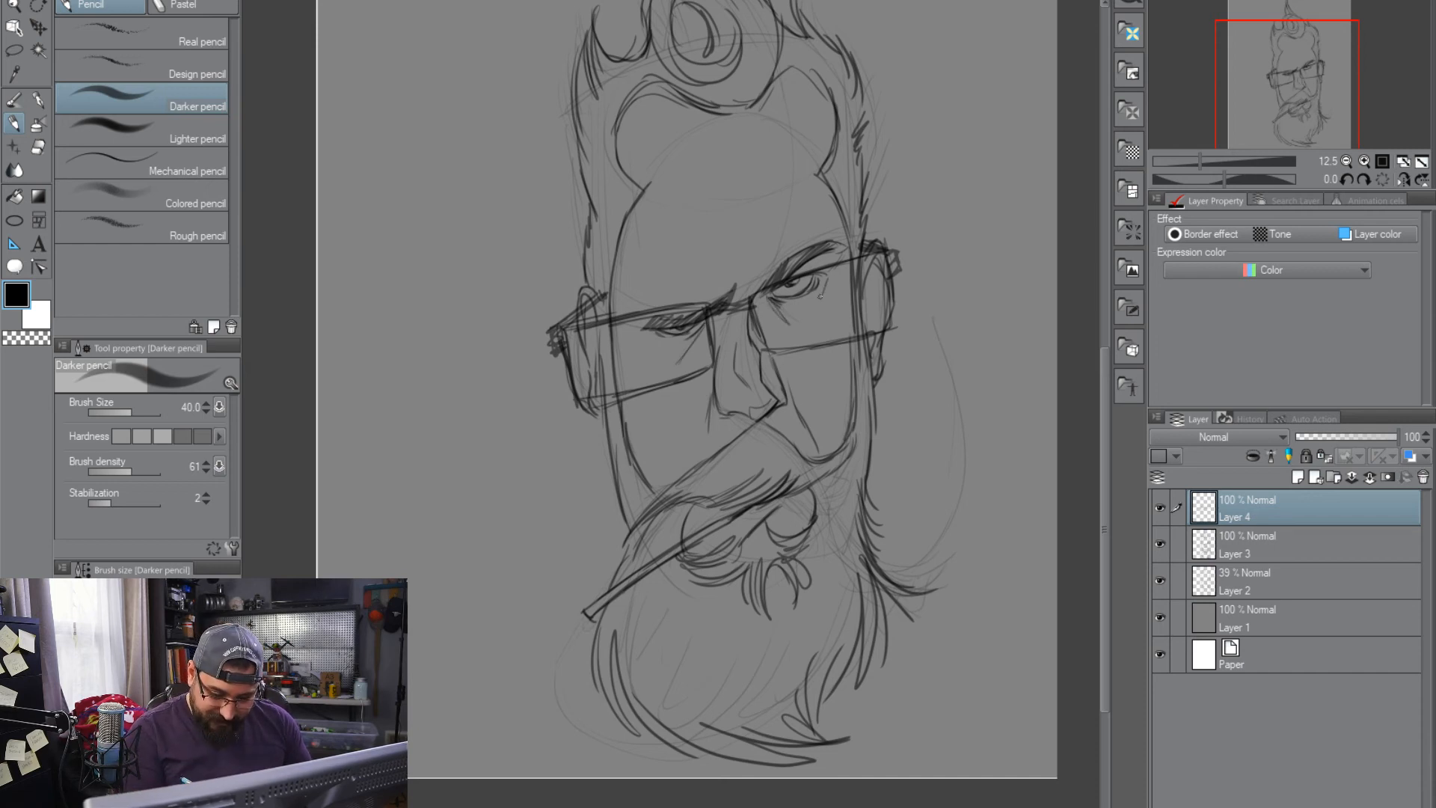
Sketch crease lines on the forehead, at the temple and between the eyebrows on Layer 4
{"action": "left_click_drag", "start_coordinate": [906, 435], "coordinate": [916, 501]}
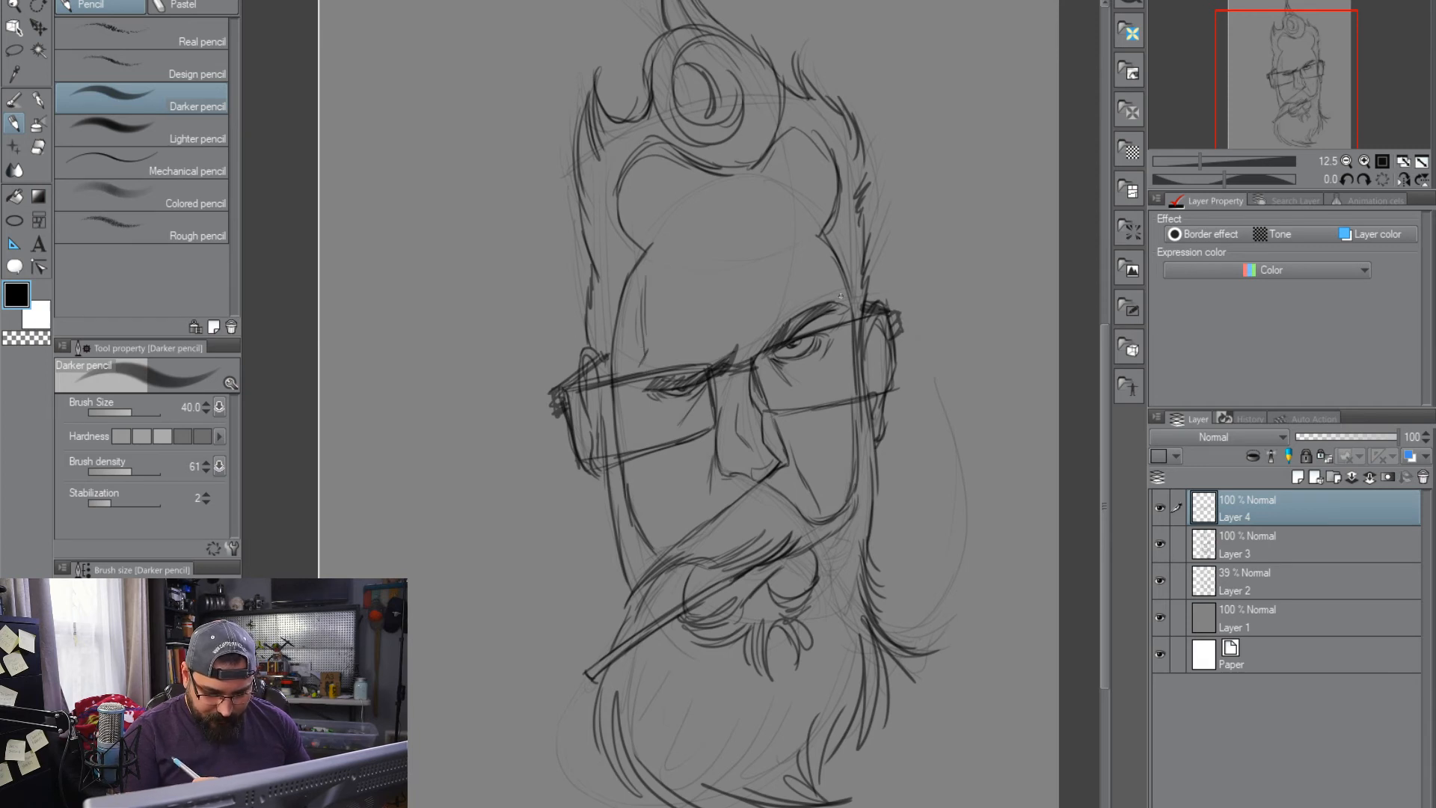
{"action": "left_click_drag", "start_coordinate": [967, 544], "coordinate": [943, 520]}
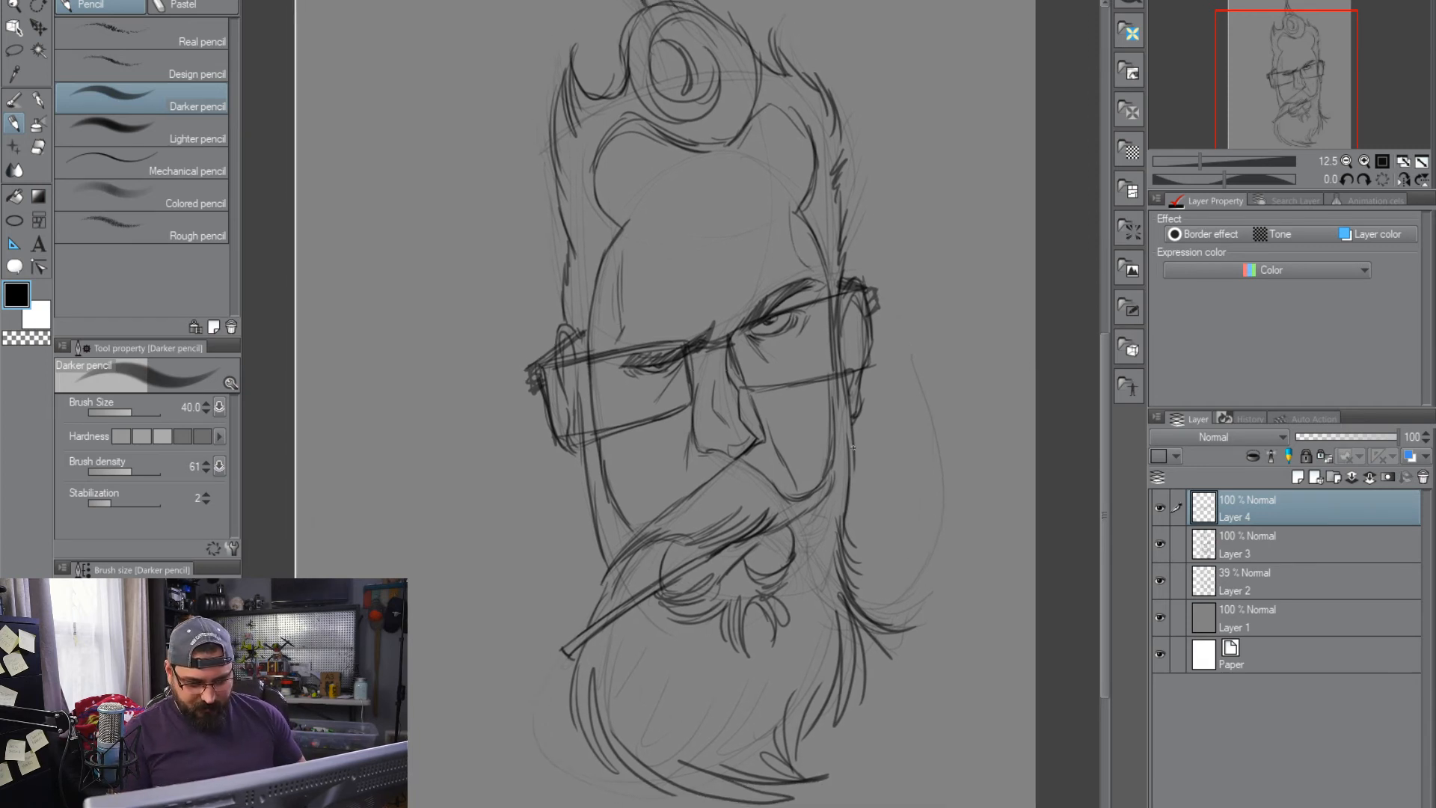
{"action": "left_click_drag", "start_coordinate": [768, 180], "coordinate": [747, 178]}
{"action": "left_click_drag", "start_coordinate": [874, 411], "coordinate": [849, 382]}
{"action": "left_click_drag", "start_coordinate": [695, 281], "coordinate": [689, 259]}
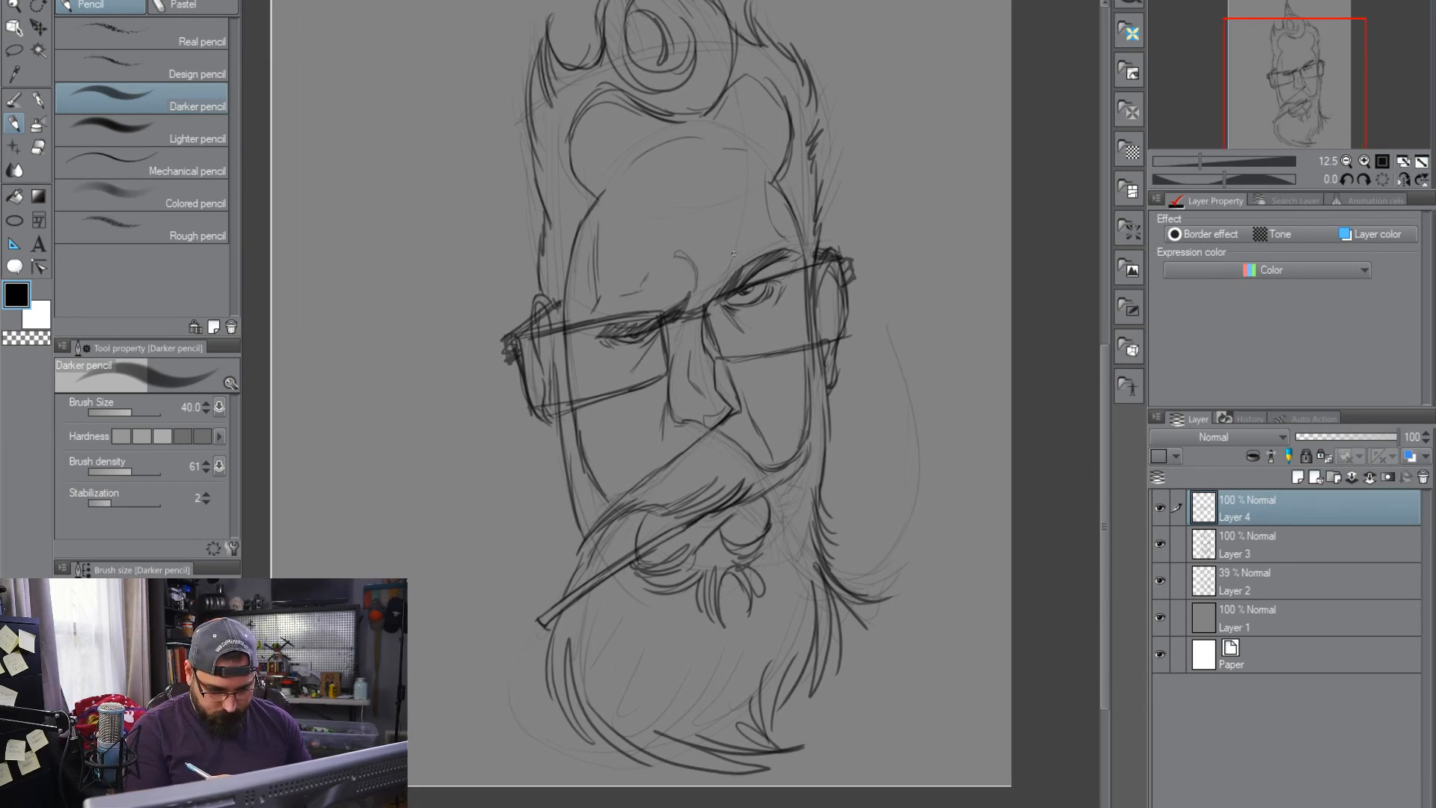
{"action": "mouse_move", "coordinate": [904, 603]}
{"action": "left_mouse_down"}
{"action": "mouse_move", "coordinate": [904, 577]}
{"action": "mouse_move", "coordinate": [853, 625]}
{"action": "left_mouse_up"}
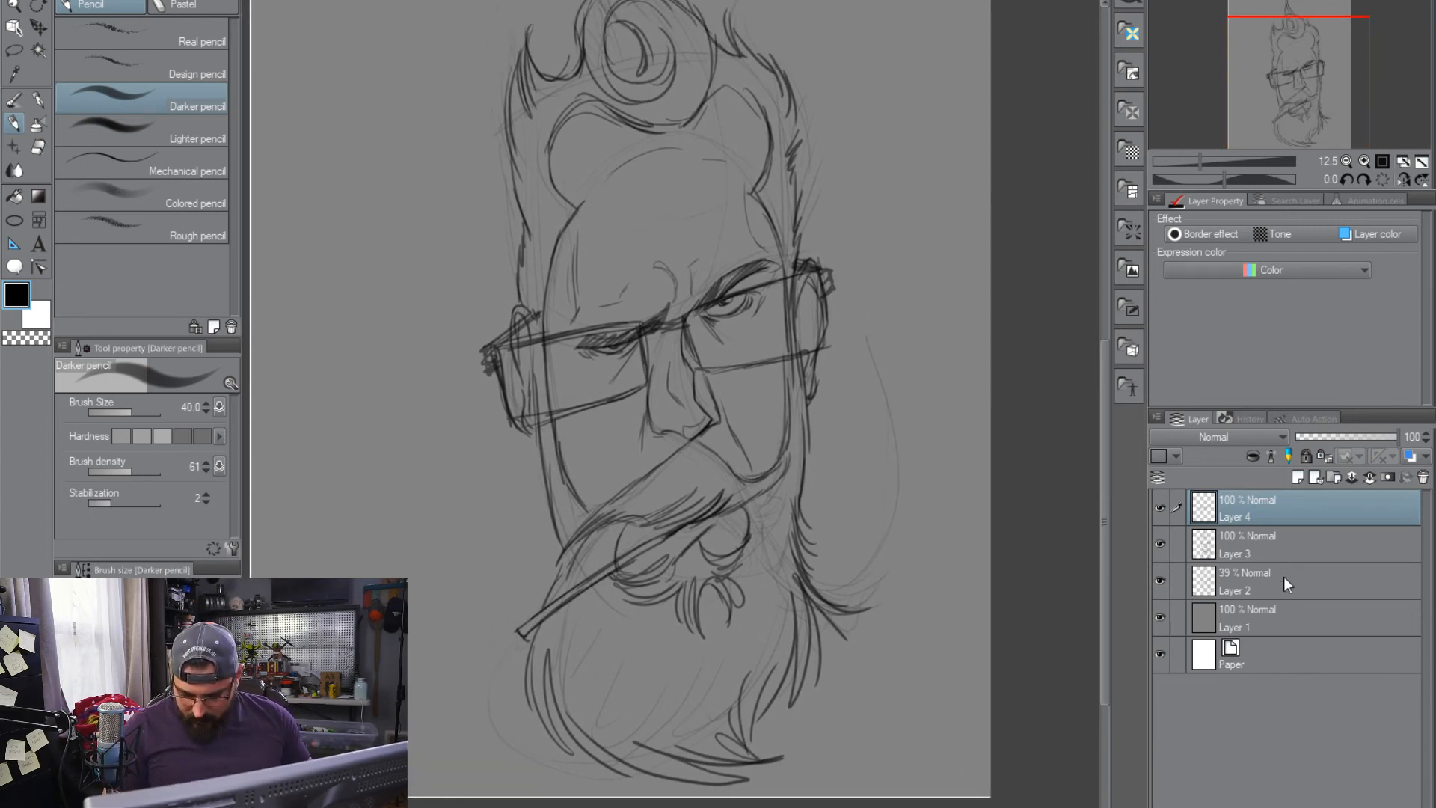
Add a new raster layer directly above the grey background layer and choose the Soft airbrush with white
{"action": "left_click", "coordinate": [1281, 622]}
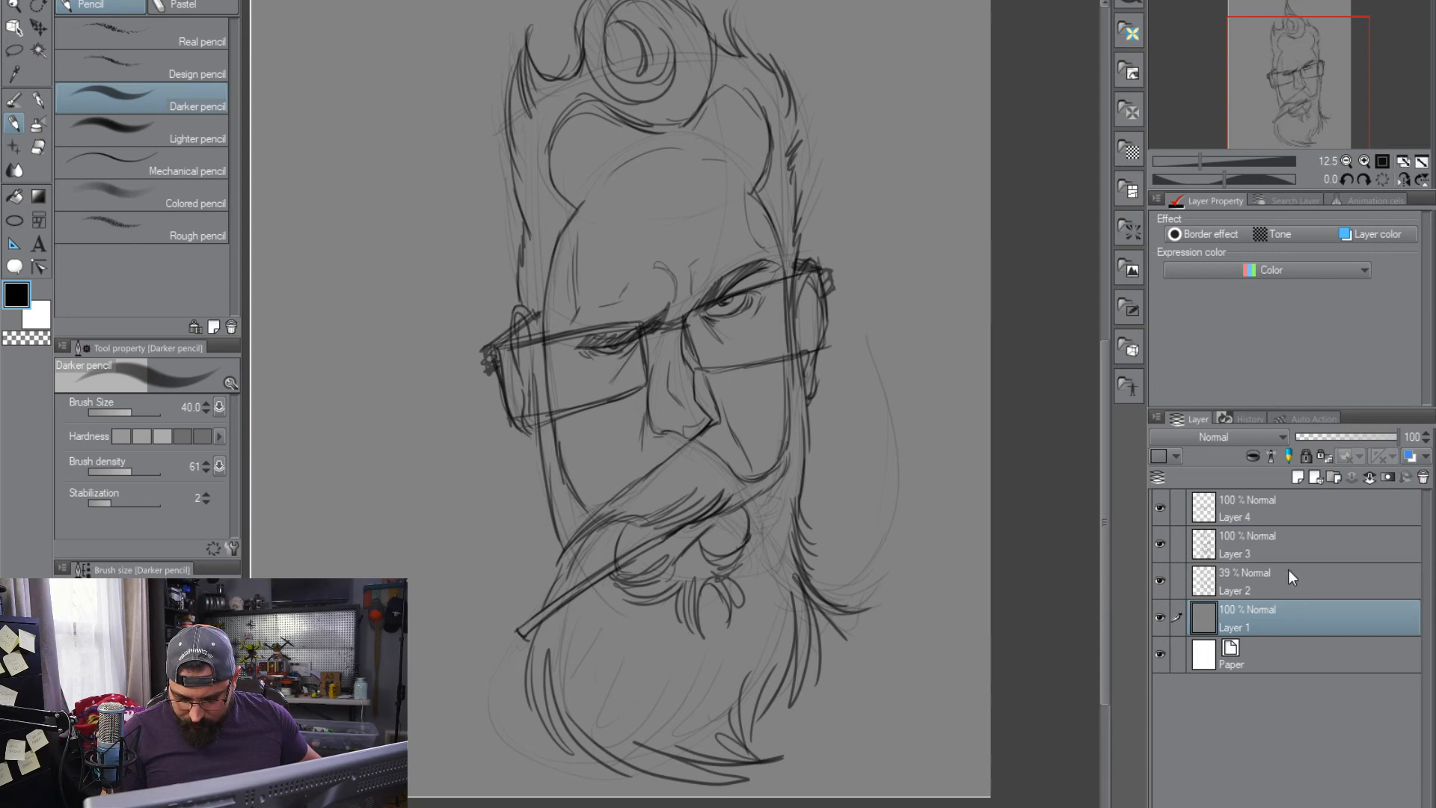
{"action": "left_click", "coordinate": [1297, 477]}
{"action": "left_click", "coordinate": [36, 122]}
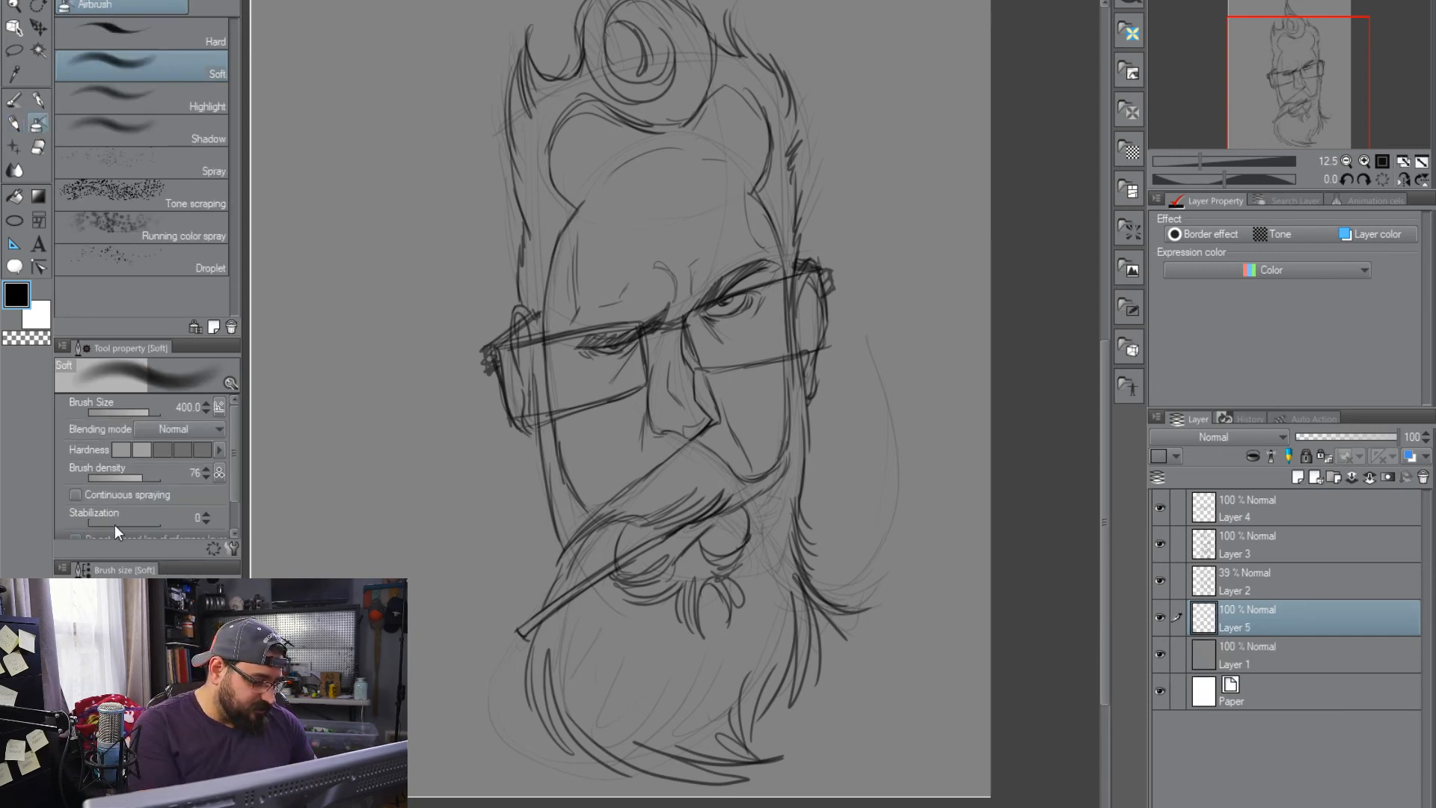
{"action": "left_click_drag", "start_coordinate": [142, 703], "coordinate": [105, 658]}
Spray a soft white glow over the forehead and down the middle of the face at brush size 1500 and density 32
{"action": "key", "text": "["}
{"action": "key", "text": "bracketright"}
{"action": "key", "text": "bracketright"}
{"action": "key", "text": "bracketright"}
{"action": "key", "text": "bracketright"}
{"action": "key", "text": "bracketright"}
{"action": "key", "text": "bracketright"}
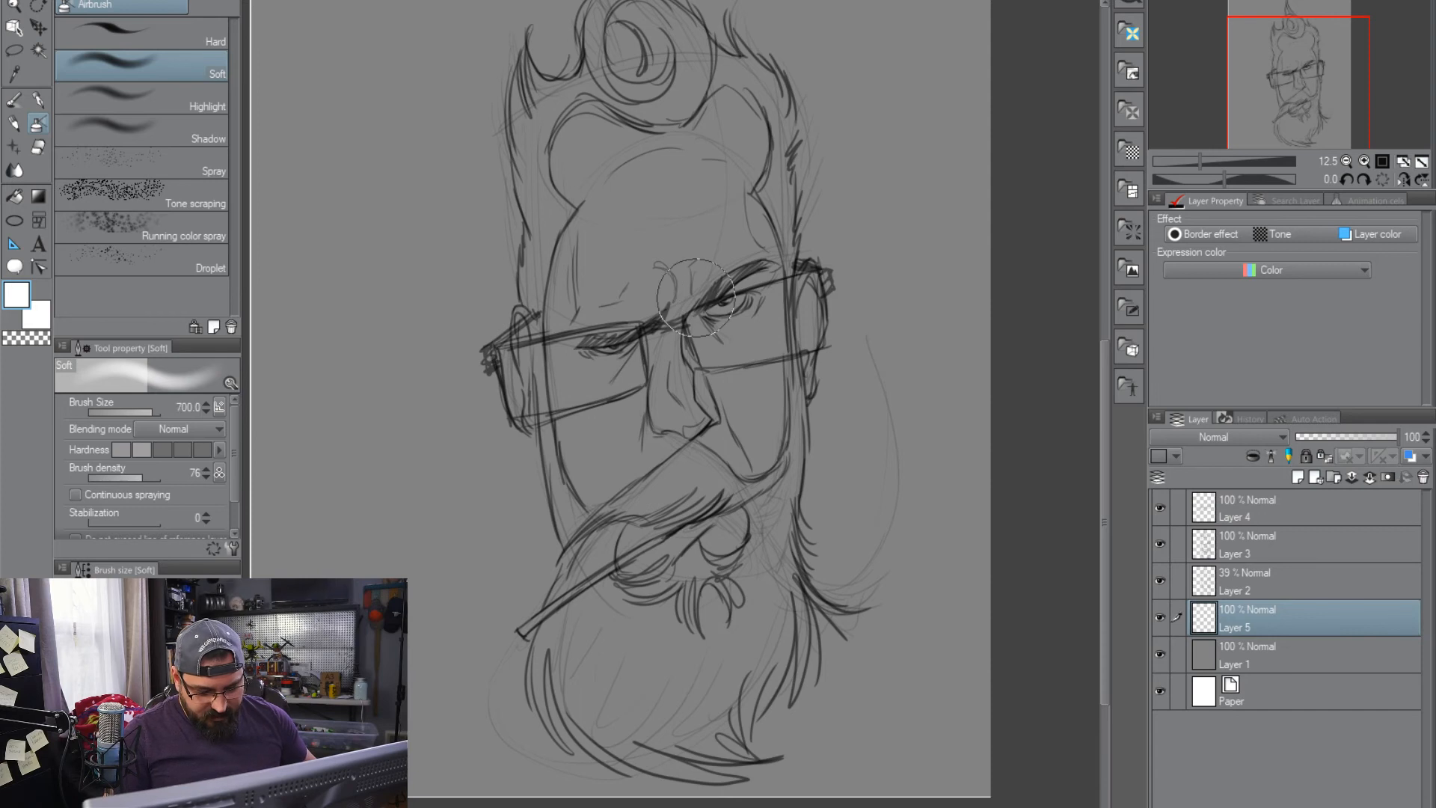
{"action": "key", "text": "bracketright"}
{"action": "key", "text": "bracketright"}
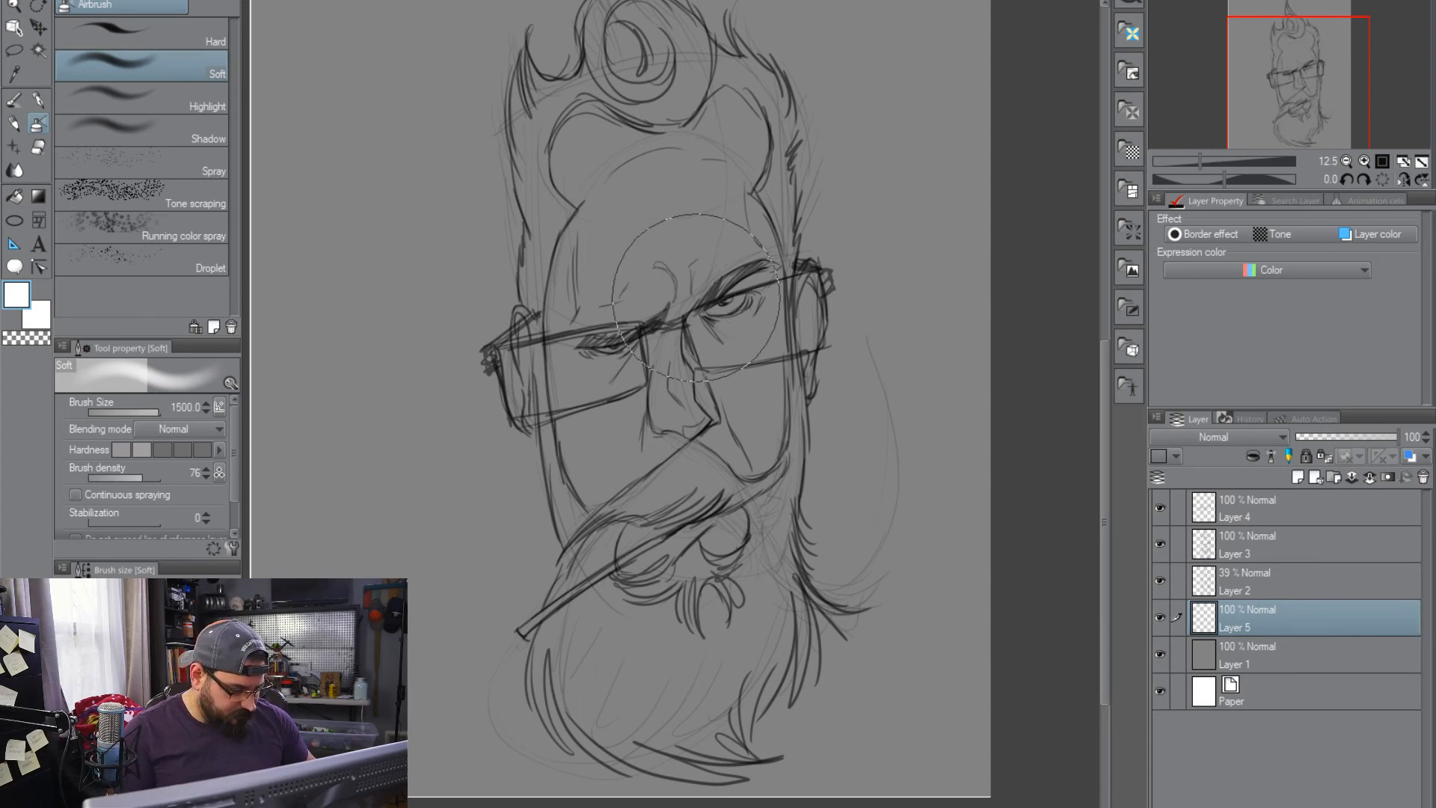
{"action": "left_click", "coordinate": [111, 476]}
{"action": "mouse_move", "coordinate": [638, 244]}
{"action": "left_mouse_down"}
{"action": "mouse_move", "coordinate": [658, 206]}
{"action": "mouse_move", "coordinate": [677, 429]}
{"action": "mouse_move", "coordinate": [718, 404]}
{"action": "mouse_move", "coordinate": [651, 434]}
{"action": "mouse_move", "coordinate": [629, 239]}
{"action": "mouse_move", "coordinate": [699, 547]}
{"action": "mouse_move", "coordinate": [740, 441]}
{"action": "mouse_move", "coordinate": [673, 180]}
{"action": "mouse_move", "coordinate": [636, 224]}
{"action": "mouse_move", "coordinate": [604, 224]}
{"action": "mouse_move", "coordinate": [701, 191]}
{"action": "left_mouse_up"}
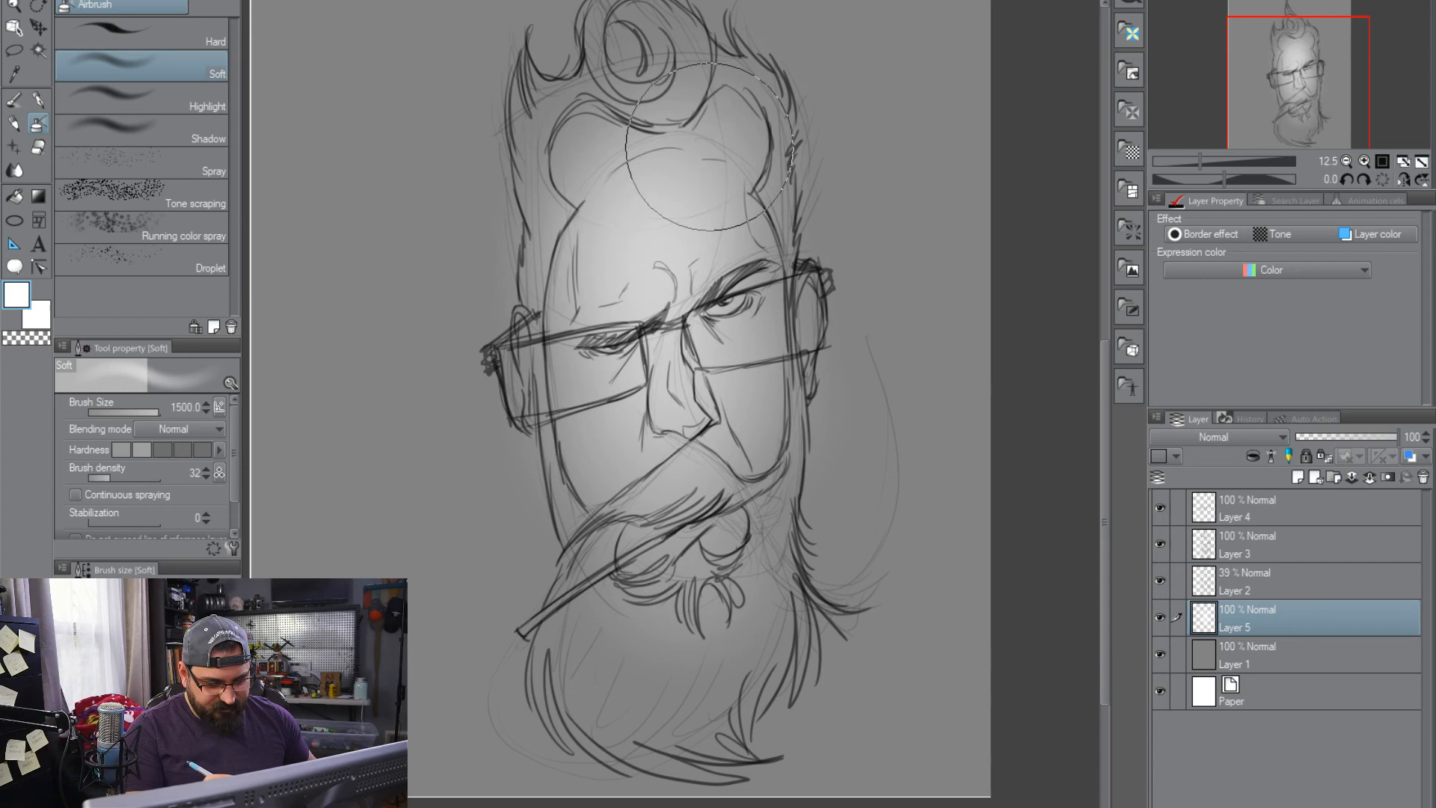
{"action": "mouse_move", "coordinate": [656, 396]}
{"action": "left_mouse_down"}
{"action": "mouse_move", "coordinate": [672, 452]}
{"action": "mouse_move", "coordinate": [659, 518]}
{"action": "left_mouse_up"}
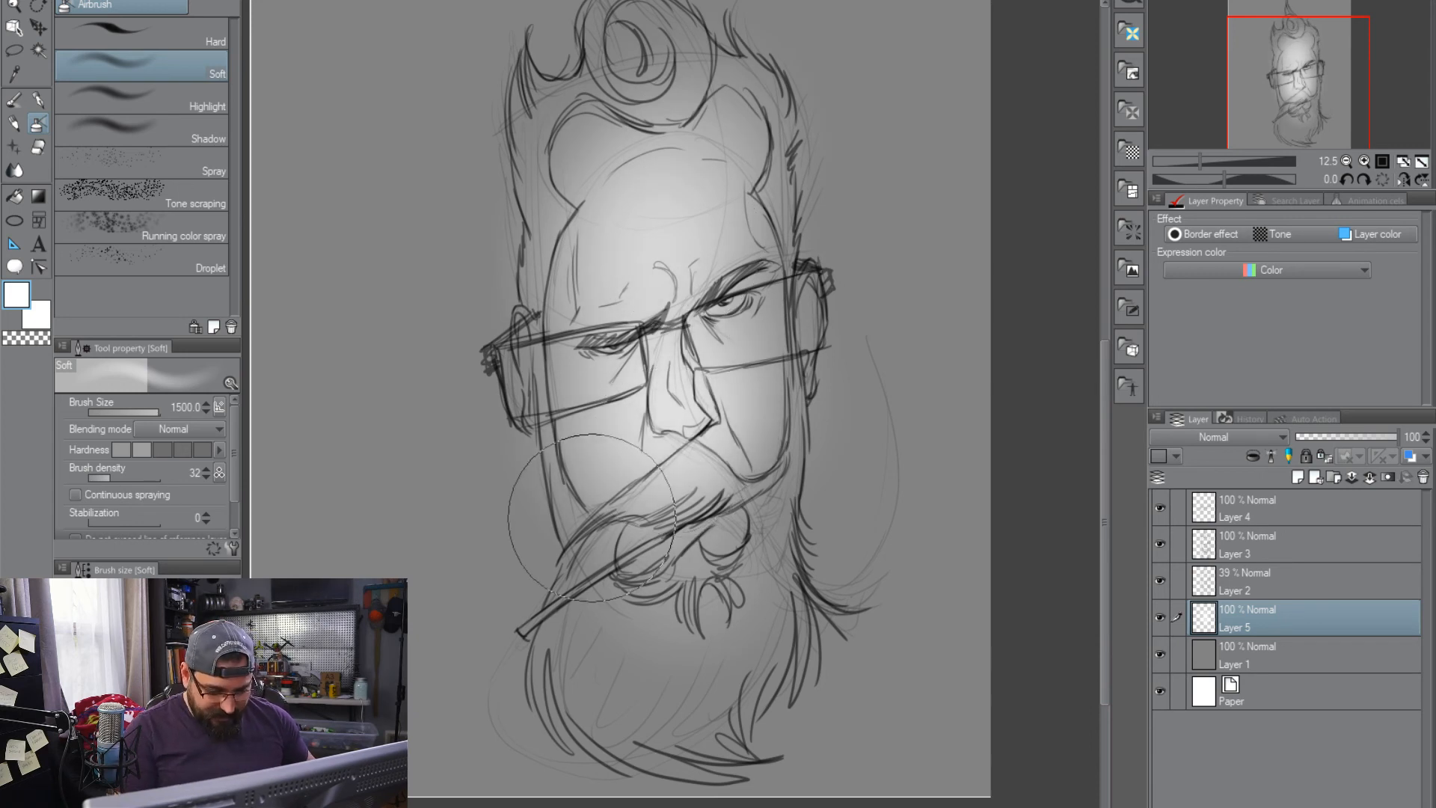
Paint small white highlights on the open eye and the nose, using brush size 120
{"action": "key", "text": "bracketleft"}
{"action": "key", "text": "bracketleft"}
{"action": "key", "text": "bracketleft"}
{"action": "key", "text": "bracketleft"}
{"action": "key", "text": "bracketleft"}
{"action": "key", "text": "bracketleft"}
{"action": "key", "text": "bracketleft"}
{"action": "key", "text": "bracketleft"}
{"action": "key", "text": "bracketleft"}
{"action": "key", "text": "bracketleft"}
{"action": "key", "text": "bracketleft"}
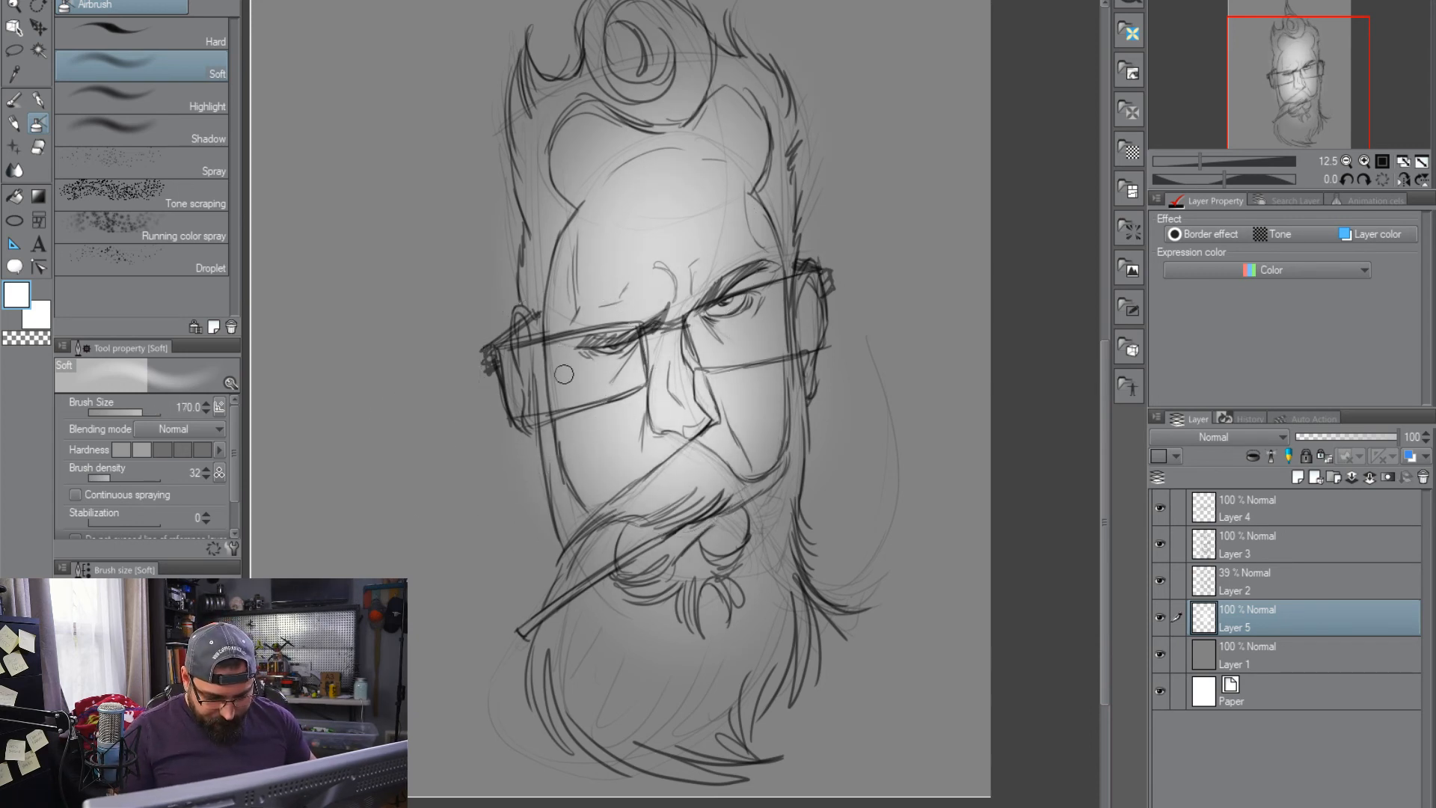
{"action": "left_click_drag", "start_coordinate": [718, 302], "coordinate": [748, 304]}
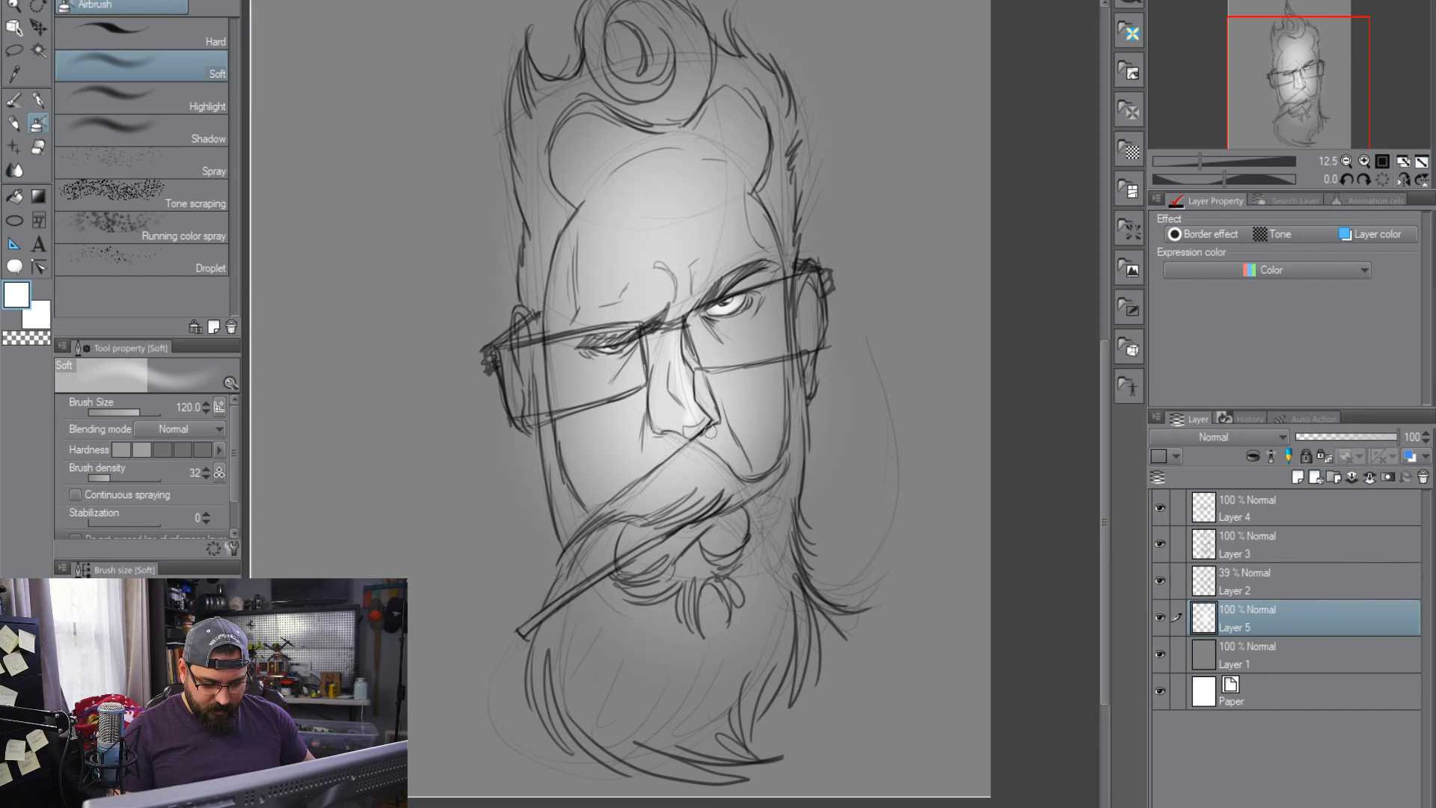
Brighten the upper forehead with white at brush size 400, and highlight the brow at a smaller size of 200
{"action": "key", "text": "bracketright"}
{"action": "key", "text": "bracketright"}
{"action": "key", "text": "bracketright"}
{"action": "key", "text": "bracketright"}
{"action": "mouse_move", "coordinate": [623, 175]}
{"action": "left_mouse_down"}
{"action": "mouse_move", "coordinate": [674, 158]}
{"action": "mouse_move", "coordinate": [659, 162]}
{"action": "mouse_move", "coordinate": [676, 228]}
{"action": "mouse_move", "coordinate": [673, 146]}
{"action": "mouse_move", "coordinate": [715, 137]}
{"action": "left_mouse_up"}
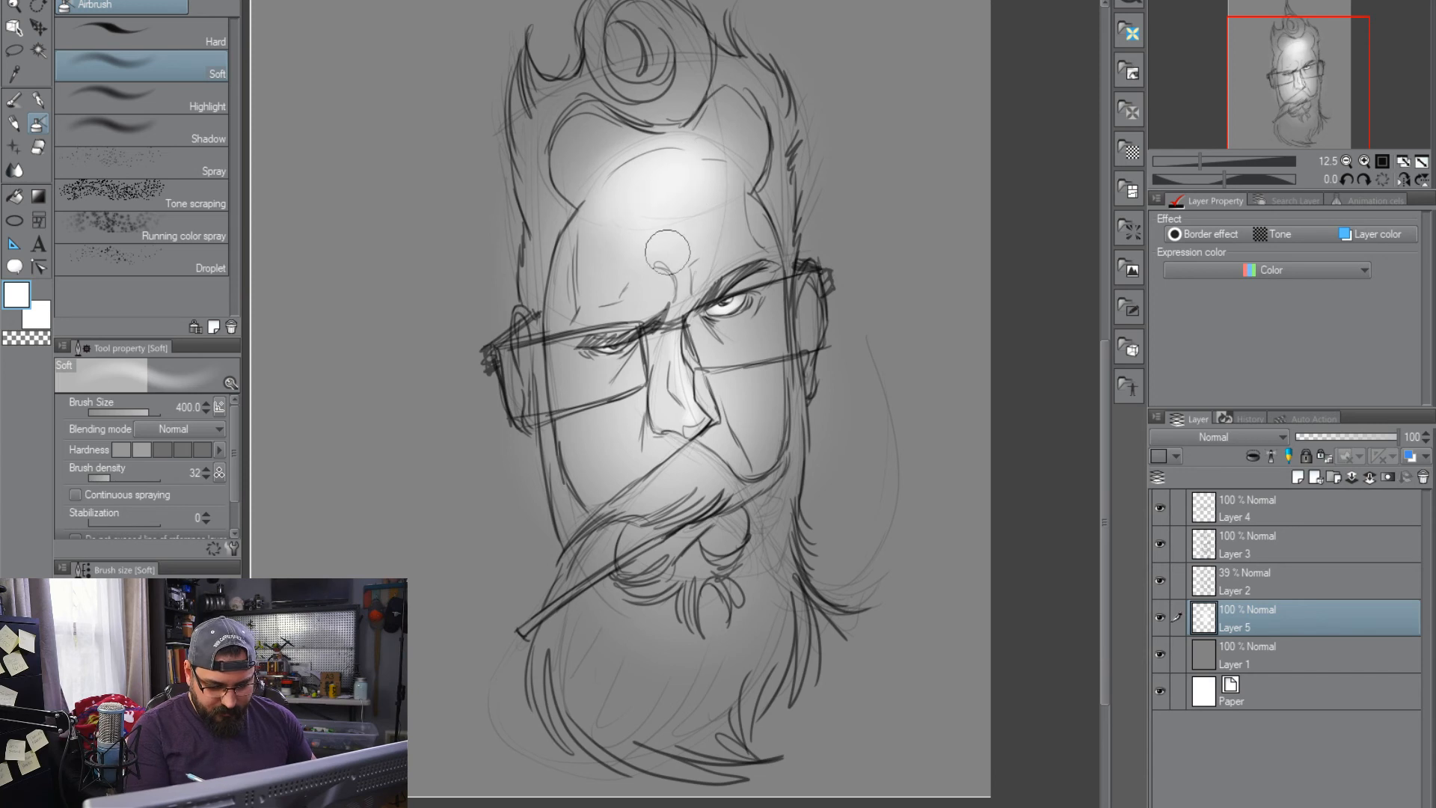
{"action": "key", "text": "bracketleft"}
{"action": "key", "text": "bracketleft"}
{"action": "key", "text": "bracketleft"}
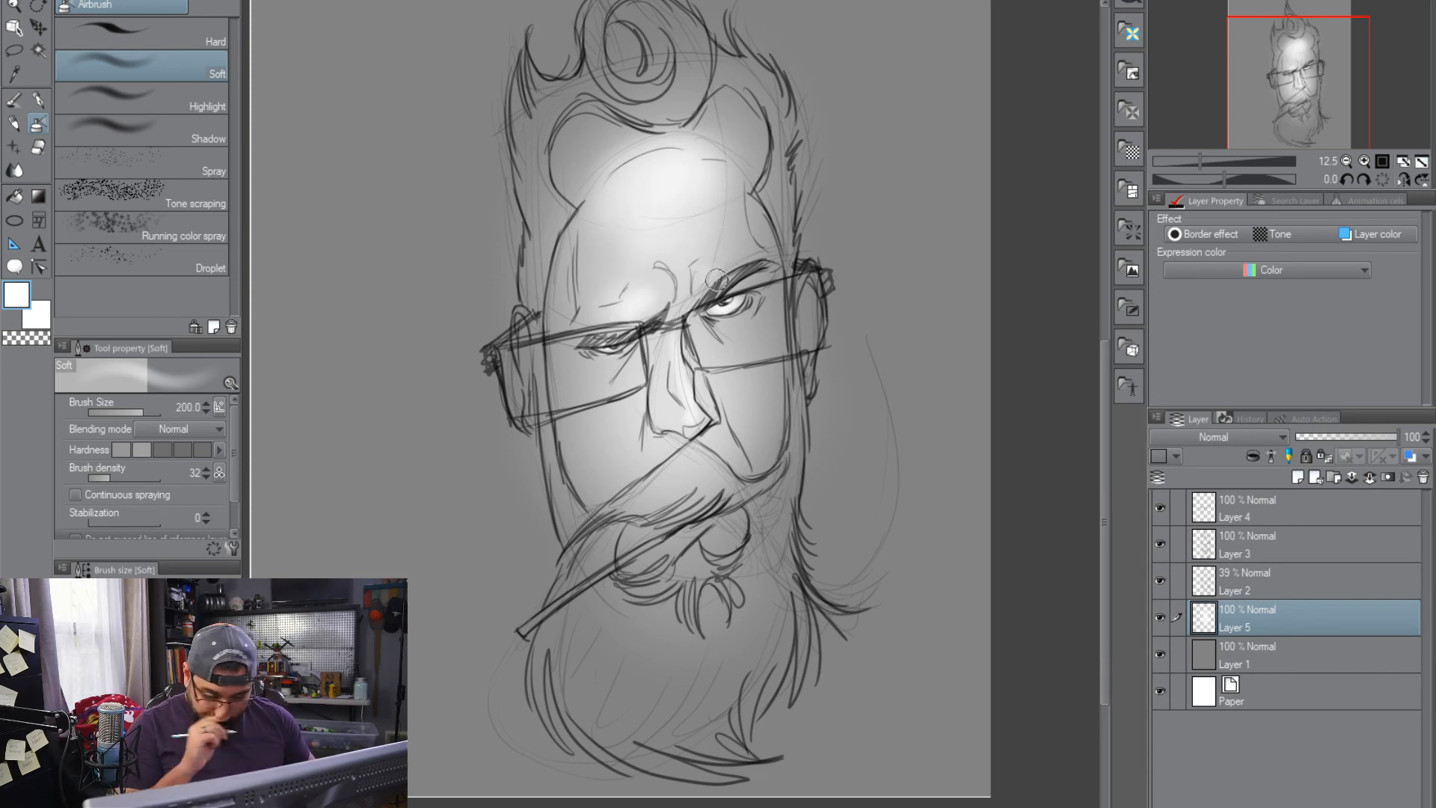
Spray white highlights on both cheeks below the glasses lenses at brush size 250
{"action": "key", "text": "bracketright"}
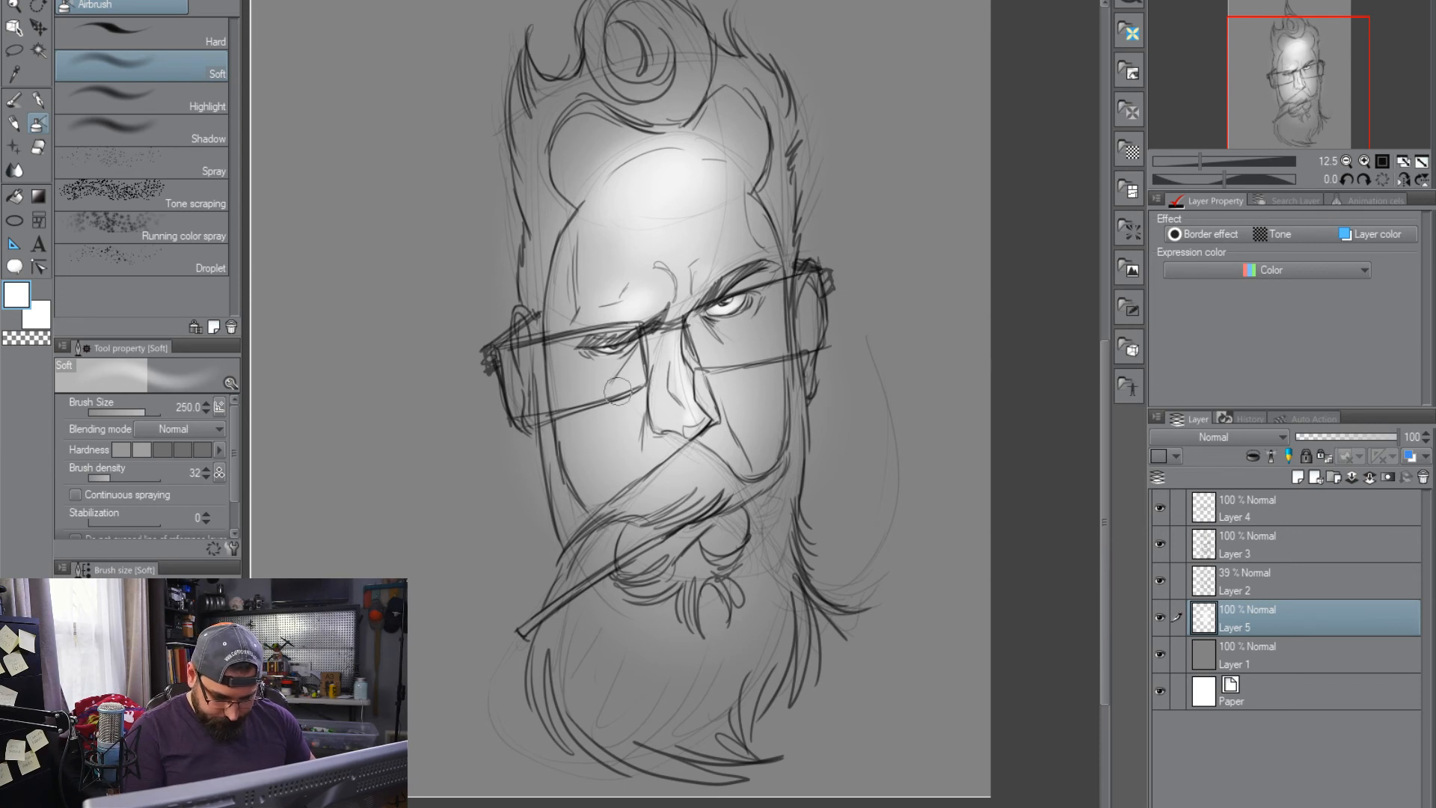
{"action": "left_click_drag", "start_coordinate": [620, 385], "coordinate": [602, 449]}
{"action": "left_click_drag", "start_coordinate": [725, 374], "coordinate": [752, 392]}
Shade the moustache and the underside of the nose in dark grey with a small airbrush of size 70 to 80
{"action": "left_click_drag", "start_coordinate": [123, 684], "coordinate": [111, 714]}
{"action": "key", "text": "bracketleft"}
{"action": "key", "text": "bracketleft"}
{"action": "key", "text": "bracketleft"}
{"action": "key", "text": "bracketleft"}
{"action": "key", "text": "bracketleft"}
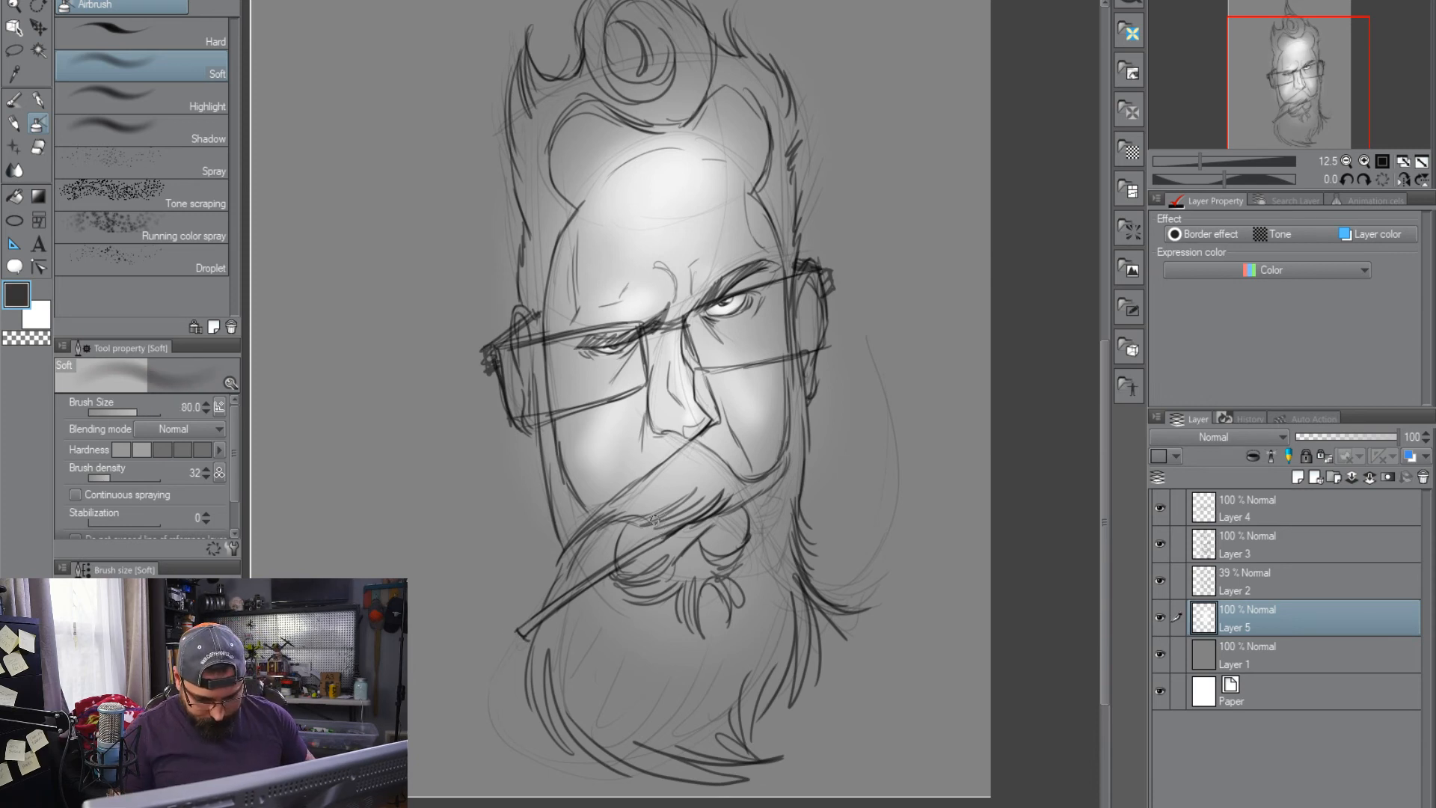
{"action": "mouse_move", "coordinate": [594, 510]}
{"action": "left_mouse_down"}
{"action": "mouse_move", "coordinate": [691, 475]}
{"action": "mouse_move", "coordinate": [673, 519]}
{"action": "mouse_move", "coordinate": [724, 481]}
{"action": "mouse_move", "coordinate": [734, 504]}
{"action": "mouse_move", "coordinate": [730, 481]}
{"action": "mouse_move", "coordinate": [681, 456]}
{"action": "mouse_move", "coordinate": [668, 474]}
{"action": "mouse_move", "coordinate": [711, 447]}
{"action": "mouse_move", "coordinate": [702, 505]}
{"action": "mouse_move", "coordinate": [730, 500]}
{"action": "mouse_move", "coordinate": [688, 452]}
{"action": "mouse_move", "coordinate": [672, 467]}
{"action": "mouse_move", "coordinate": [686, 450]}
{"action": "mouse_move", "coordinate": [663, 488]}
{"action": "mouse_move", "coordinate": [676, 502]}
{"action": "mouse_move", "coordinate": [716, 464]}
{"action": "mouse_move", "coordinate": [701, 421]}
{"action": "mouse_move", "coordinate": [687, 432]}
{"action": "mouse_move", "coordinate": [716, 417]}
{"action": "mouse_move", "coordinate": [670, 434]}
{"action": "mouse_move", "coordinate": [693, 443]}
{"action": "mouse_move", "coordinate": [716, 417]}
{"action": "mouse_move", "coordinate": [683, 439]}
{"action": "left_mouse_up"}
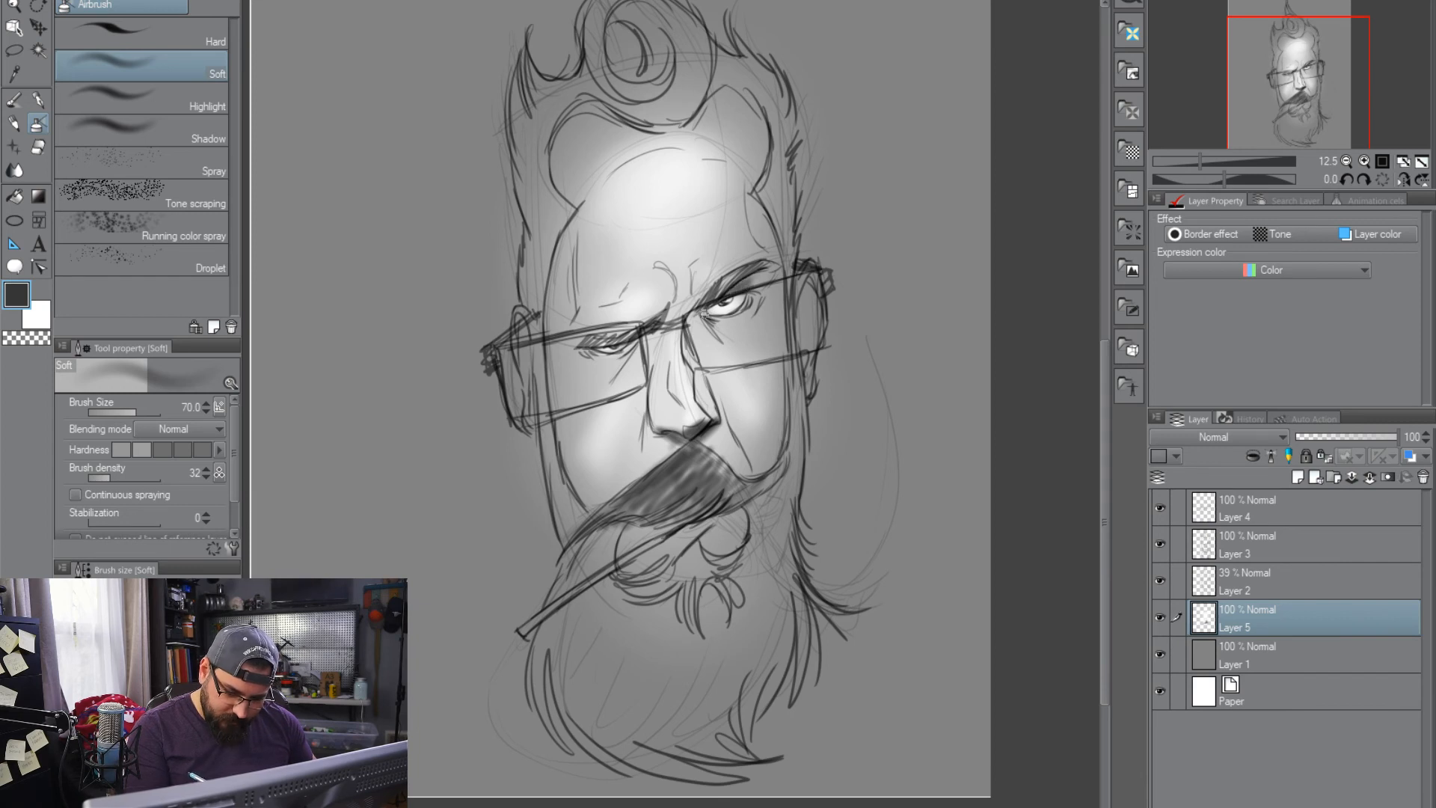
Shade around both eyes and inside the ears in dark grey at brush size 70
{"action": "mouse_move", "coordinate": [710, 323]}
{"action": "left_mouse_down"}
{"action": "mouse_move", "coordinate": [755, 302]}
{"action": "mouse_move", "coordinate": [739, 319]}
{"action": "left_mouse_up"}
{"action": "left_click_drag", "start_coordinate": [633, 346], "coordinate": [586, 351]}
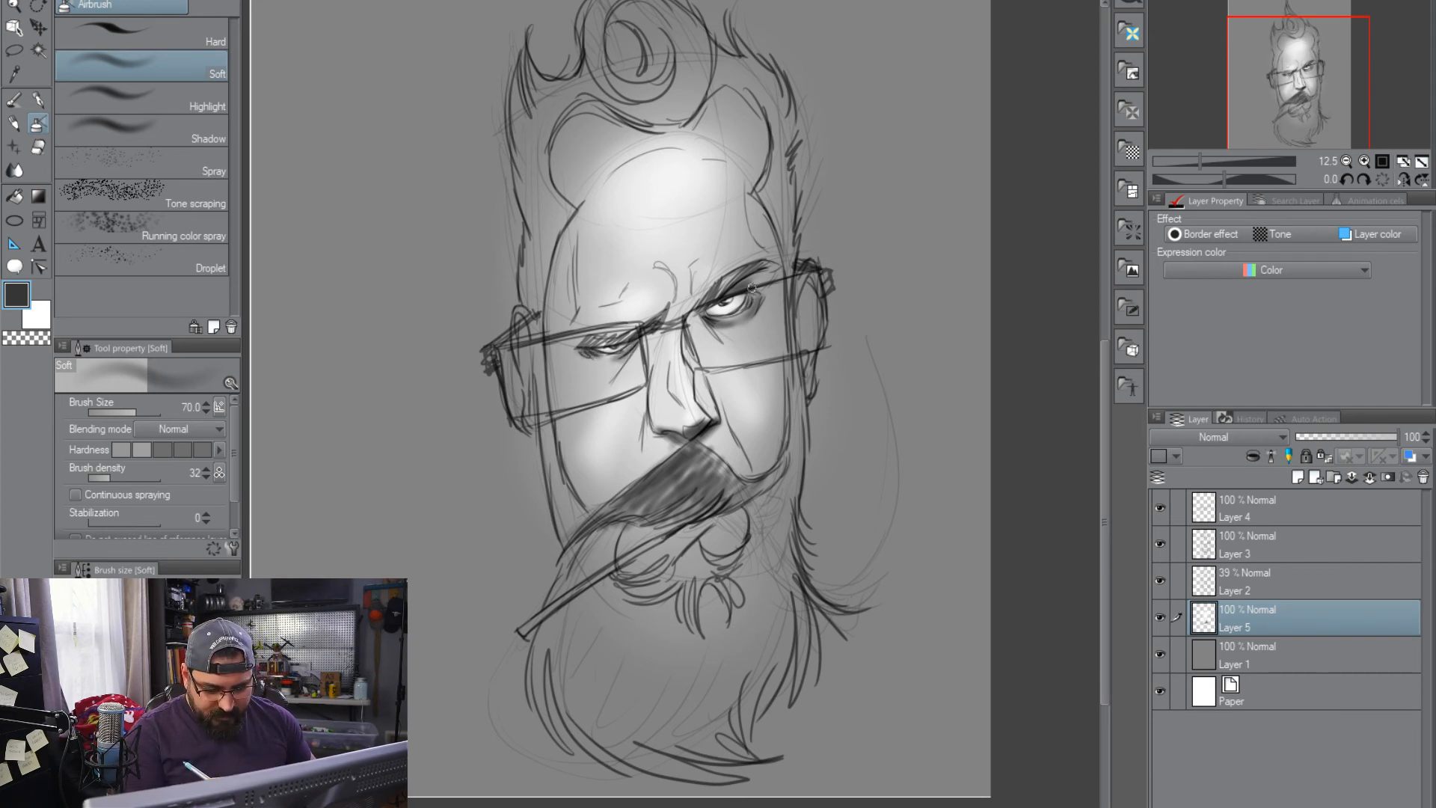
{"action": "left_click_drag", "start_coordinate": [811, 283], "coordinate": [802, 290]}
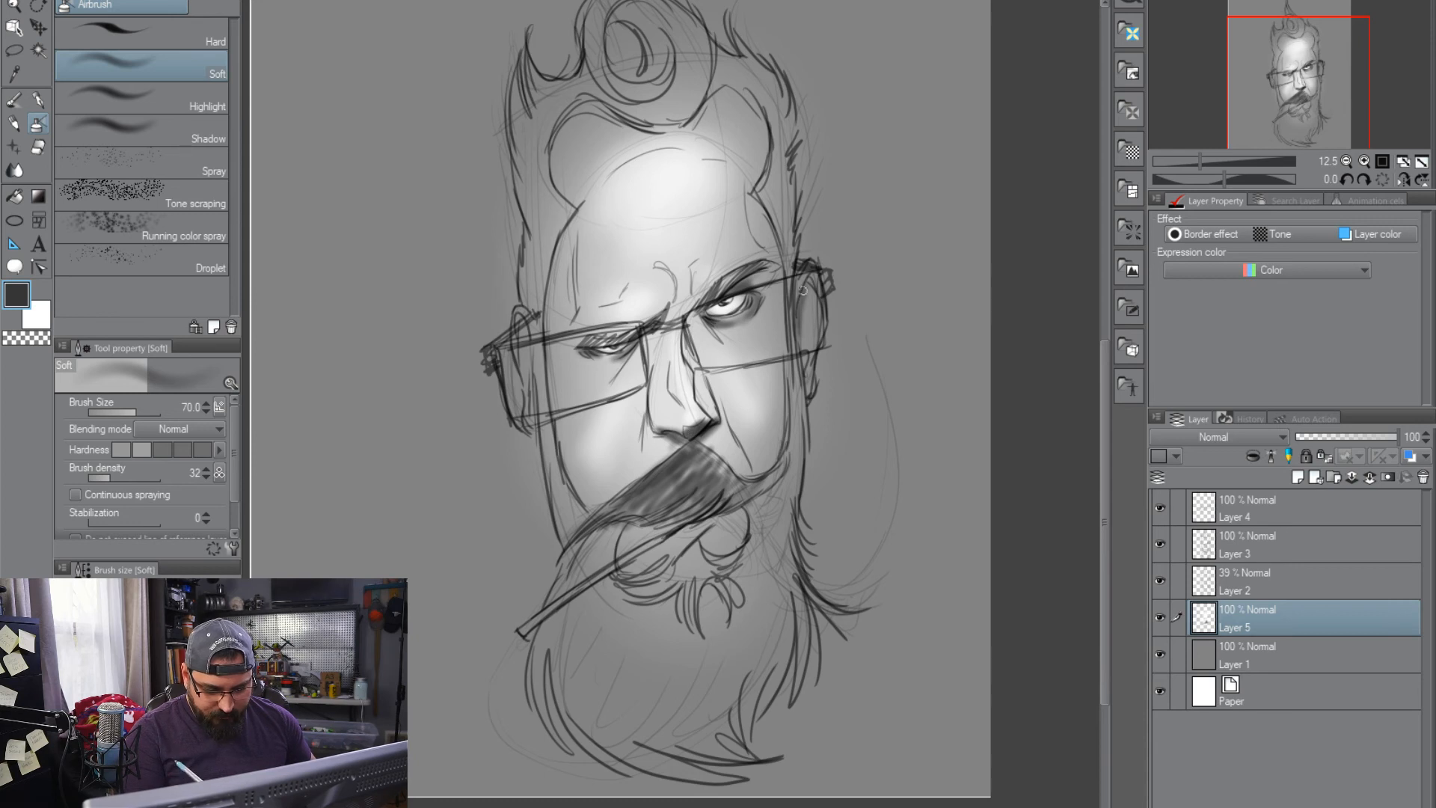
{"action": "left_click_drag", "start_coordinate": [518, 350], "coordinate": [539, 459]}
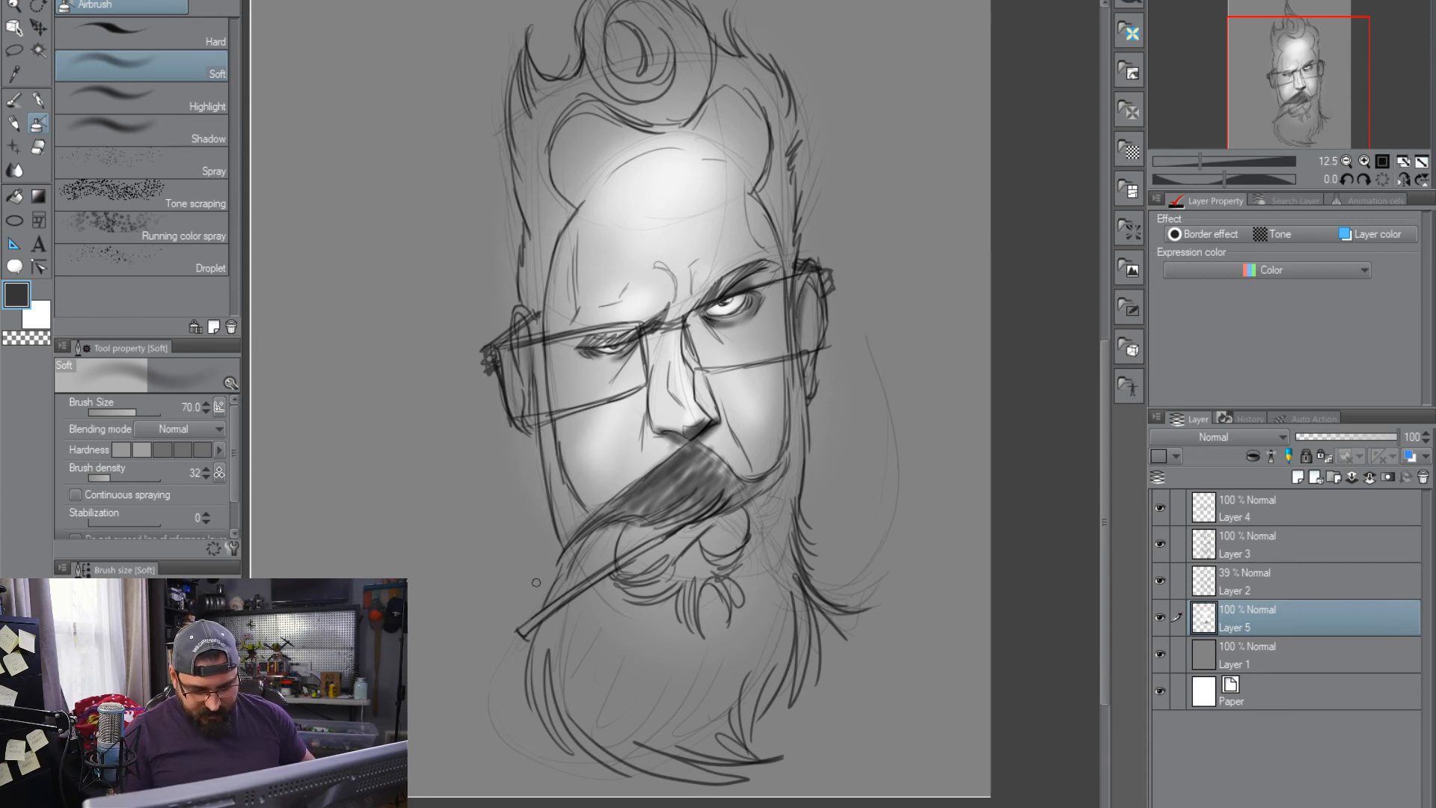
Darken the frown crease and the side of the nose bridge in dark grey at brush size 150
{"action": "key", "text": "bracketright"}
{"action": "key", "text": "bracketright"}
{"action": "key", "text": "bracketright"}
{"action": "key", "text": "bracketright"}
{"action": "mouse_move", "coordinate": [655, 318]}
{"action": "left_mouse_down"}
{"action": "mouse_move", "coordinate": [653, 259]}
{"action": "mouse_move", "coordinate": [664, 285]}
{"action": "mouse_move", "coordinate": [663, 262]}
{"action": "mouse_move", "coordinate": [694, 290]}
{"action": "mouse_move", "coordinate": [677, 401]}
{"action": "mouse_move", "coordinate": [687, 325]}
{"action": "mouse_move", "coordinate": [712, 408]}
{"action": "mouse_move", "coordinate": [697, 338]}
{"action": "mouse_move", "coordinate": [707, 351]}
{"action": "mouse_move", "coordinate": [663, 349]}
{"action": "mouse_move", "coordinate": [647, 383]}
{"action": "mouse_move", "coordinate": [644, 333]}
{"action": "left_mouse_up"}
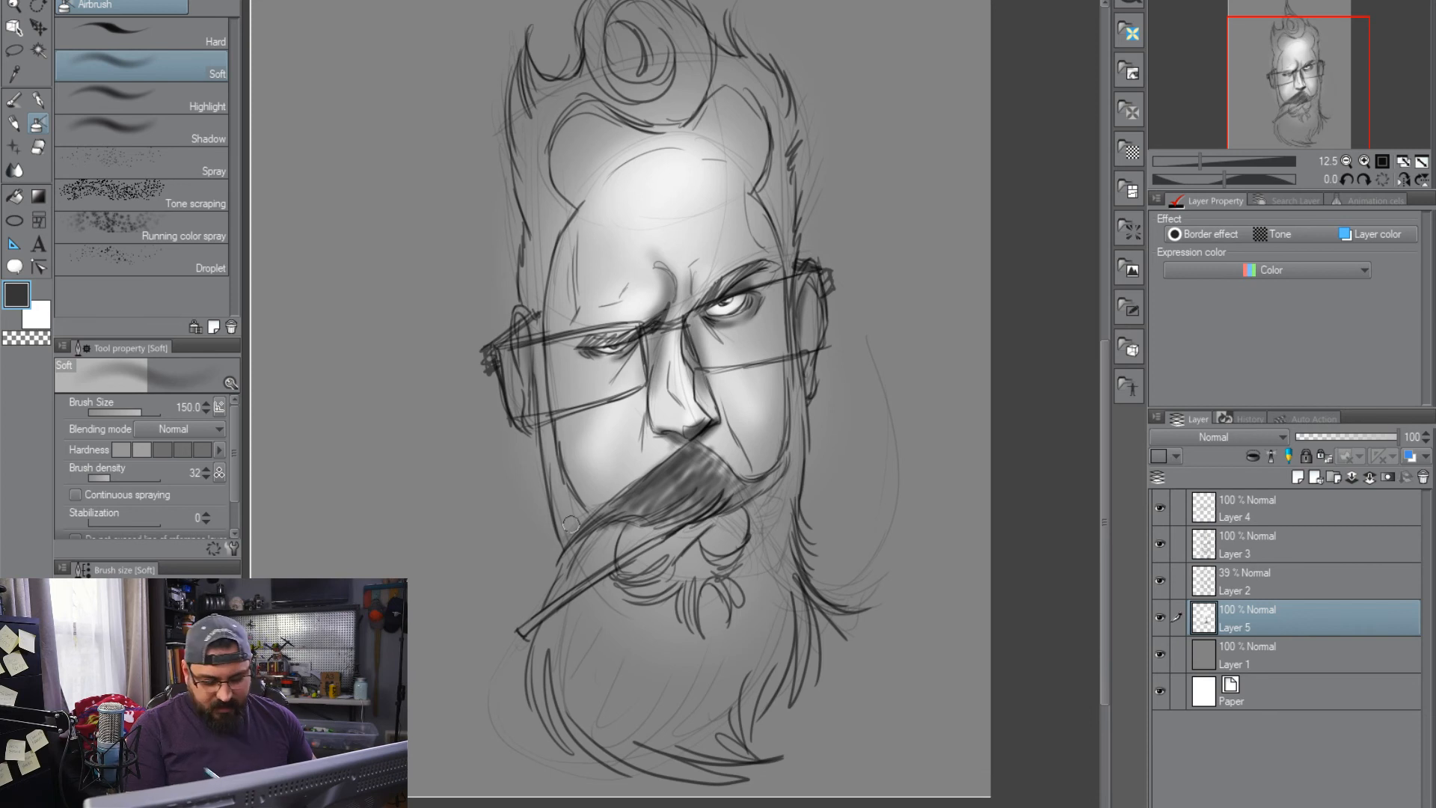
Fill the beard with dark grey airbrush strokes that follow the direction of the hair
{"action": "mouse_move", "coordinate": [591, 540]}
{"action": "left_mouse_down"}
{"action": "mouse_move", "coordinate": [581, 585]}
{"action": "mouse_move", "coordinate": [603, 532]}
{"action": "mouse_move", "coordinate": [541, 747]}
{"action": "left_mouse_up"}
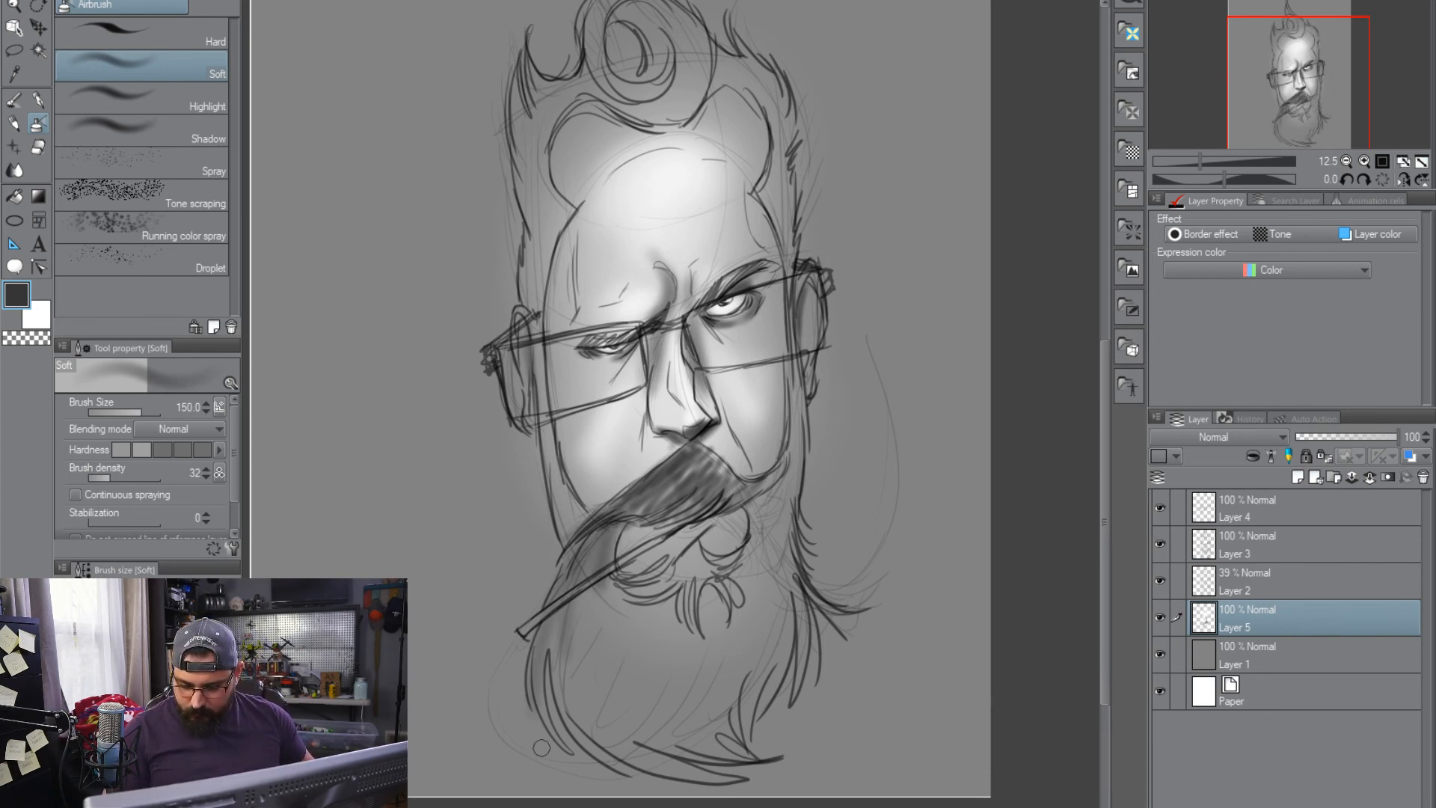
{"action": "mouse_move", "coordinate": [567, 578]}
{"action": "left_mouse_down"}
{"action": "mouse_move", "coordinate": [545, 683]}
{"action": "mouse_move", "coordinate": [558, 576]}
{"action": "mouse_move", "coordinate": [621, 759]}
{"action": "left_mouse_up"}
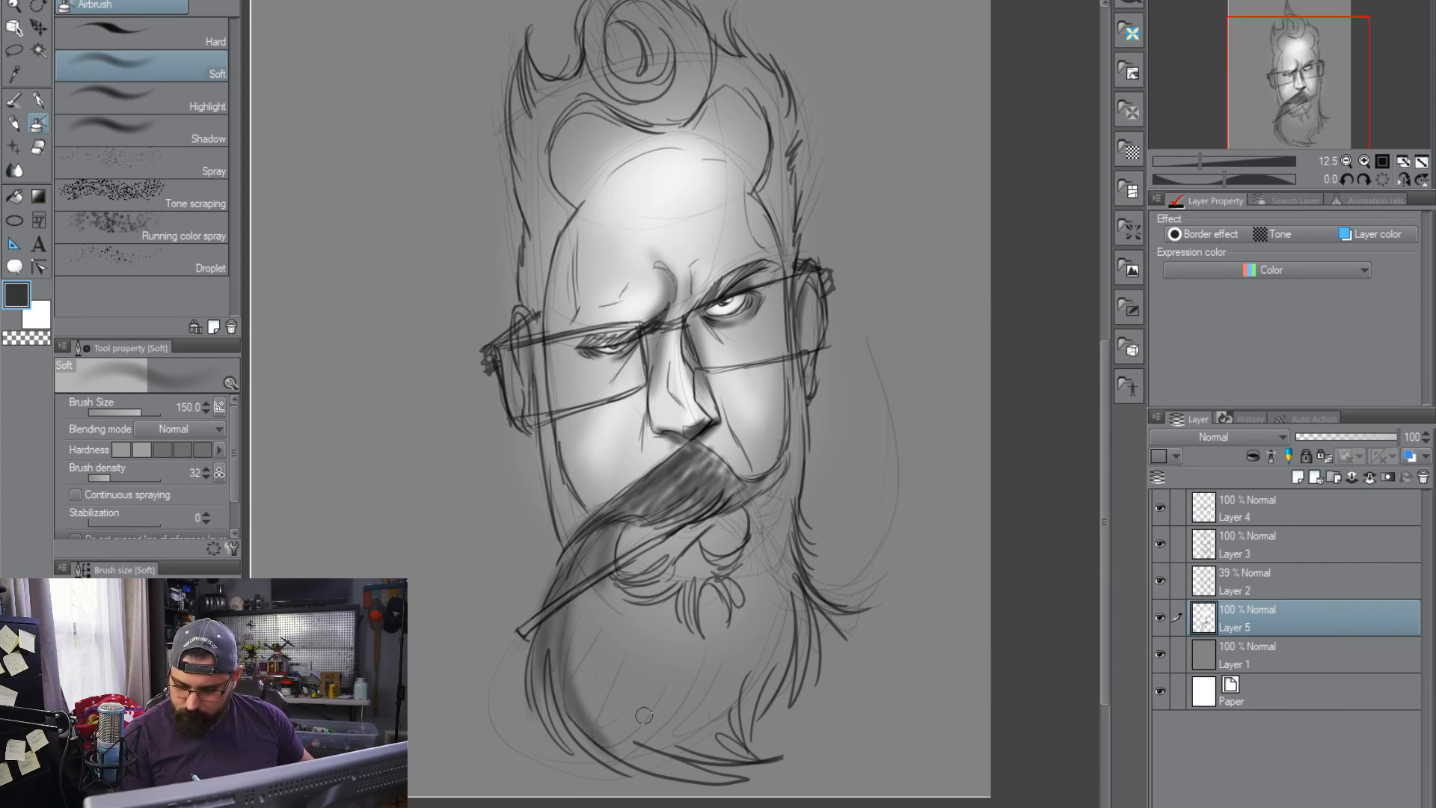
{"action": "mouse_move", "coordinate": [602, 704]}
{"action": "left_mouse_down"}
{"action": "mouse_move", "coordinate": [576, 721]}
{"action": "mouse_move", "coordinate": [718, 747]}
{"action": "mouse_move", "coordinate": [658, 661]}
{"action": "mouse_move", "coordinate": [616, 735]}
{"action": "mouse_move", "coordinate": [643, 673]}
{"action": "mouse_move", "coordinate": [695, 718]}
{"action": "mouse_move", "coordinate": [710, 590]}
{"action": "mouse_move", "coordinate": [696, 614]}
{"action": "mouse_move", "coordinate": [628, 586]}
{"action": "mouse_move", "coordinate": [753, 578]}
{"action": "mouse_move", "coordinate": [796, 419]}
{"action": "mouse_move", "coordinate": [793, 374]}
{"action": "mouse_move", "coordinate": [774, 658]}
{"action": "mouse_move", "coordinate": [744, 553]}
{"action": "mouse_move", "coordinate": [699, 673]}
{"action": "mouse_move", "coordinate": [703, 744]}
{"action": "left_mouse_up"}
Shade the sideburns, the hair on both sides of the head and the curled quiff in dark grey
{"action": "mouse_move", "coordinate": [532, 225]}
{"action": "left_mouse_down"}
{"action": "mouse_move", "coordinate": [553, 516]}
{"action": "mouse_move", "coordinate": [572, 490]}
{"action": "left_mouse_up"}
{"action": "mouse_move", "coordinate": [791, 241]}
{"action": "left_mouse_down"}
{"action": "mouse_move", "coordinate": [769, 220]}
{"action": "mouse_move", "coordinate": [783, 238]}
{"action": "mouse_move", "coordinate": [776, 135]}
{"action": "mouse_move", "coordinate": [740, 53]}
{"action": "mouse_move", "coordinate": [735, 107]}
{"action": "left_mouse_up"}
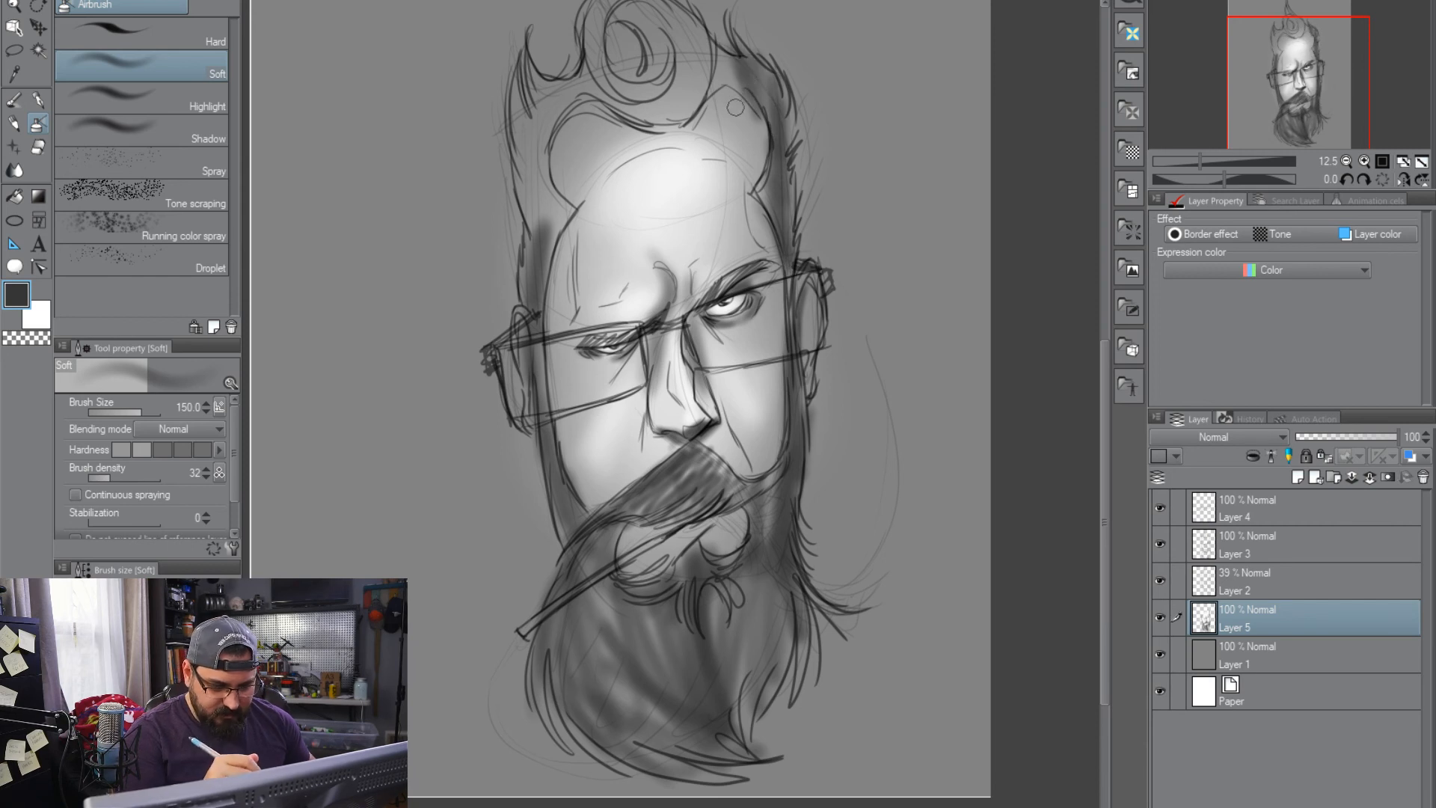
{"action": "left_click_drag", "start_coordinate": [850, 215], "coordinate": [901, 340]}
{"action": "mouse_move", "coordinate": [727, 229]}
{"action": "left_mouse_down"}
{"action": "mouse_move", "coordinate": [749, 187]}
{"action": "mouse_move", "coordinate": [735, 201]}
{"action": "mouse_move", "coordinate": [667, 168]}
{"action": "mouse_move", "coordinate": [677, 225]}
{"action": "mouse_move", "coordinate": [709, 184]}
{"action": "mouse_move", "coordinate": [707, 216]}
{"action": "mouse_move", "coordinate": [673, 224]}
{"action": "mouse_move", "coordinate": [603, 197]}
{"action": "mouse_move", "coordinate": [569, 203]}
{"action": "mouse_move", "coordinate": [595, 302]}
{"action": "mouse_move", "coordinate": [685, 299]}
{"action": "mouse_move", "coordinate": [800, 201]}
{"action": "mouse_move", "coordinate": [716, 152]}
{"action": "mouse_move", "coordinate": [654, 25]}
{"action": "mouse_move", "coordinate": [663, 75]}
{"action": "mouse_move", "coordinate": [647, 78]}
{"action": "mouse_move", "coordinate": [718, 164]}
{"action": "mouse_move", "coordinate": [670, 185]}
{"action": "mouse_move", "coordinate": [681, 194]}
{"action": "mouse_move", "coordinate": [686, 175]}
{"action": "mouse_move", "coordinate": [676, 143]}
{"action": "mouse_move", "coordinate": [686, 186]}
{"action": "mouse_move", "coordinate": [674, 134]}
{"action": "mouse_move", "coordinate": [708, 181]}
{"action": "mouse_move", "coordinate": [720, 142]}
{"action": "mouse_move", "coordinate": [696, 218]}
{"action": "mouse_move", "coordinate": [724, 236]}
{"action": "mouse_move", "coordinate": [746, 220]}
{"action": "mouse_move", "coordinate": [751, 153]}
{"action": "mouse_move", "coordinate": [744, 234]}
{"action": "mouse_move", "coordinate": [724, 242]}
{"action": "mouse_move", "coordinate": [805, 217]}
{"action": "mouse_move", "coordinate": [834, 259]}
{"action": "mouse_move", "coordinate": [845, 252]}
{"action": "mouse_move", "coordinate": [840, 315]}
{"action": "left_mouse_up"}
{"action": "left_click_drag", "start_coordinate": [856, 546], "coordinate": [842, 510]}
Draw the long looping first stroke of the signature beside the beard with a black G-pen at size 80
{"action": "left_click", "coordinate": [38, 100]}
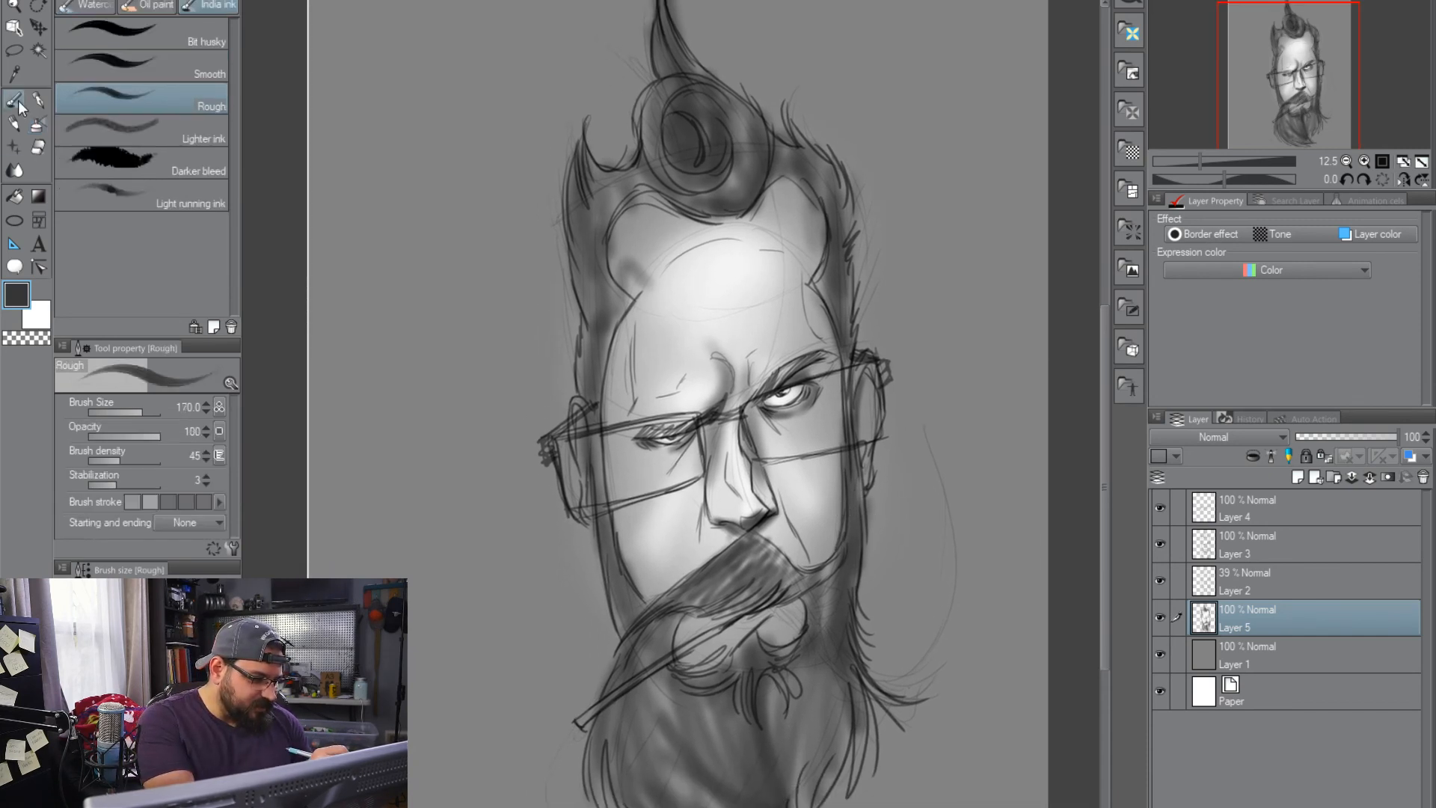
{"action": "left_click", "coordinate": [84, 755]}
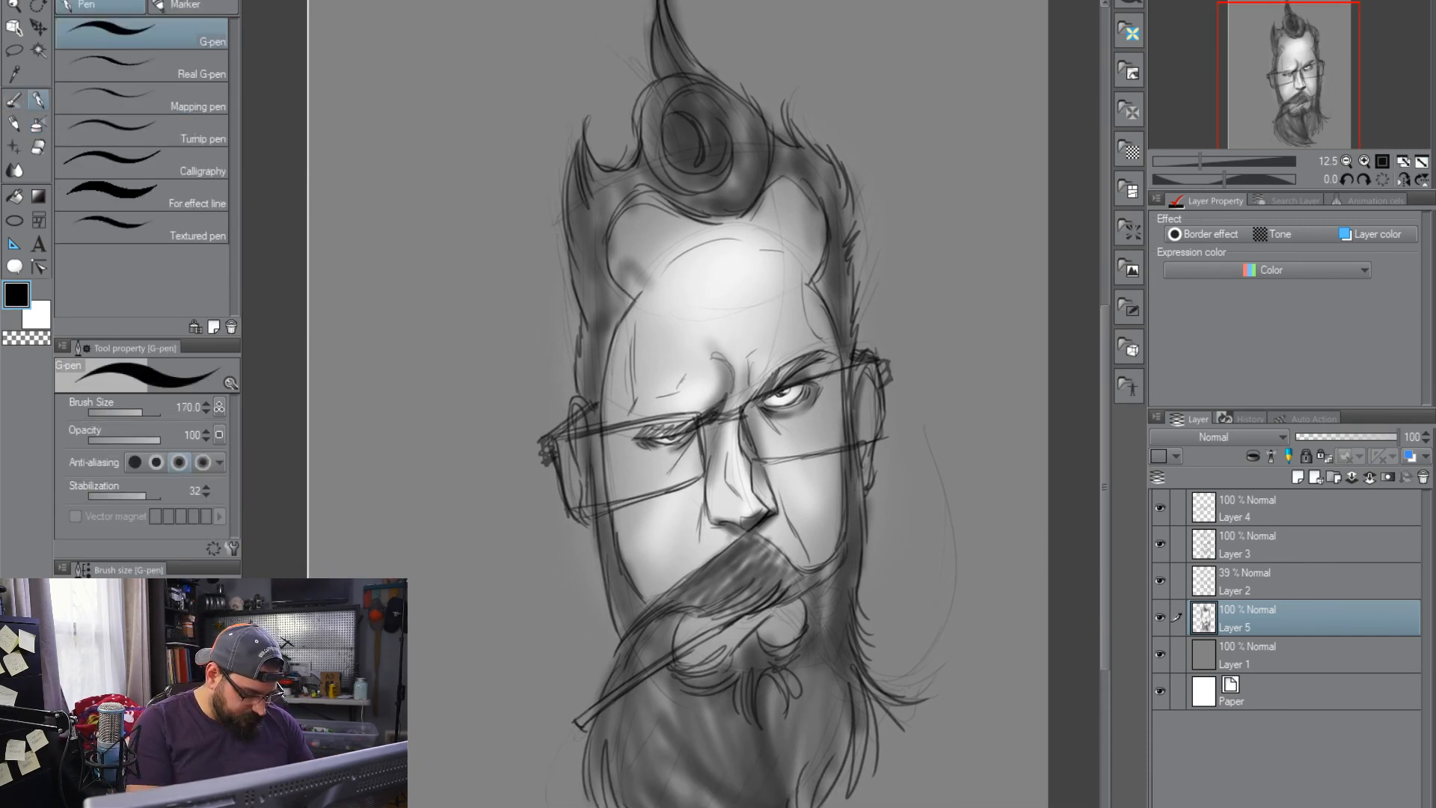
{"action": "left_click_drag", "start_coordinate": [886, 653], "coordinate": [933, 605]}
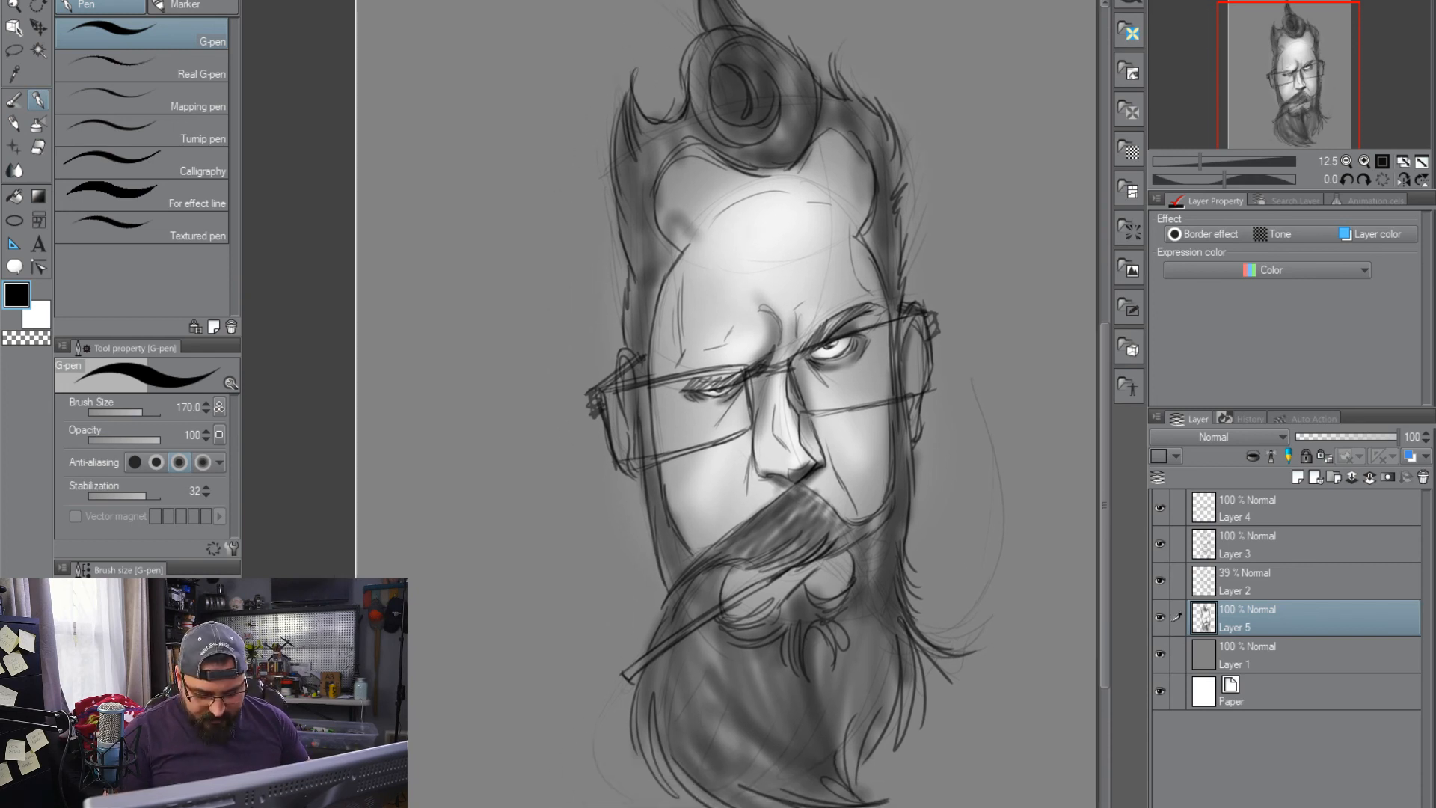
{"action": "key", "text": "bracketleft"}
{"action": "key", "text": "bracketleft"}
{"action": "mouse_move", "coordinate": [518, 639]}
{"action": "left_mouse_down"}
{"action": "mouse_move", "coordinate": [531, 684]}
{"action": "mouse_move", "coordinate": [455, 765]}
{"action": "left_mouse_up"}
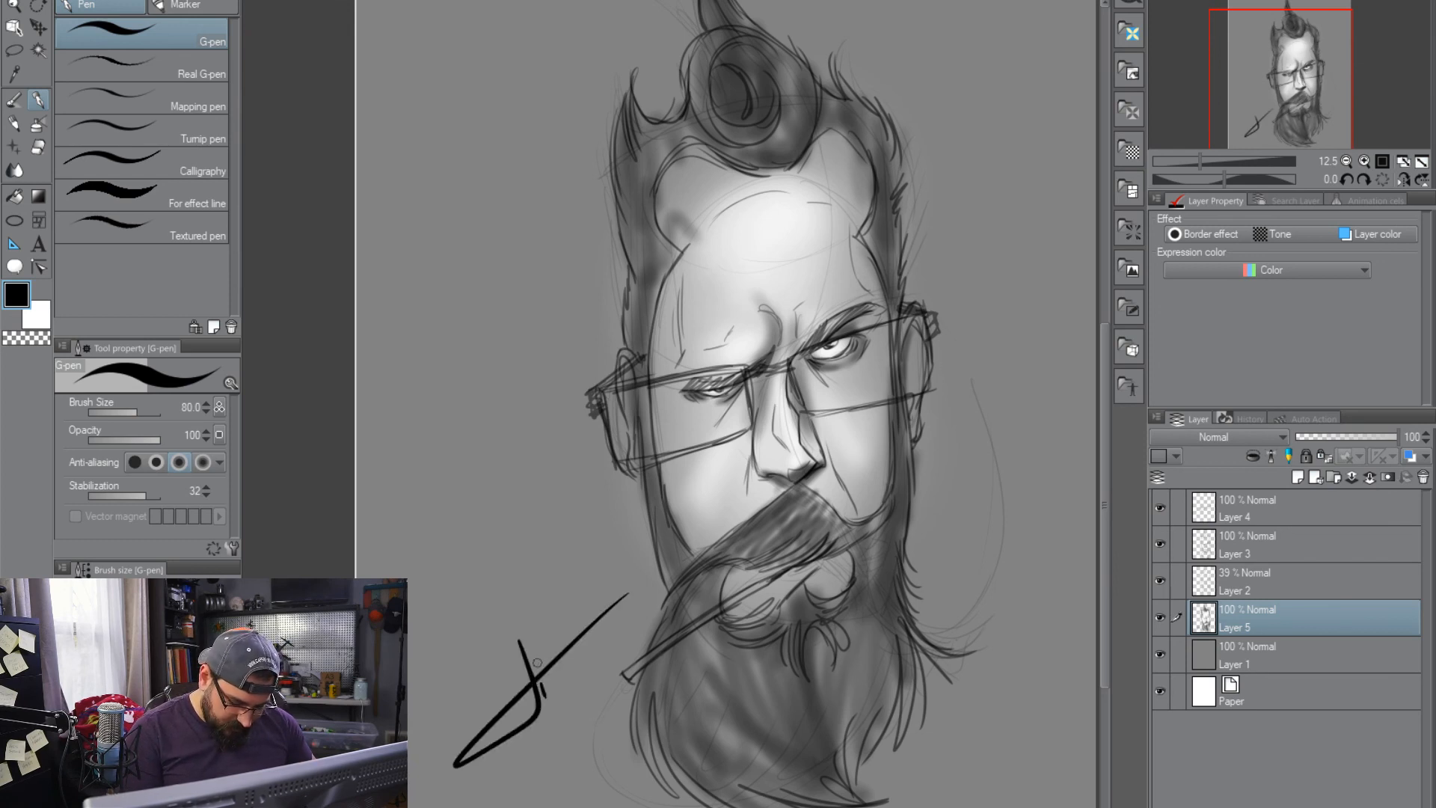
Complete the artist's signature beside the beard, circle its initial and write the year 2019 below it
{"action": "mouse_move", "coordinate": [550, 677]}
{"action": "left_mouse_down"}
{"action": "mouse_move", "coordinate": [547, 695]}
{"action": "mouse_move", "coordinate": [637, 595]}
{"action": "left_mouse_up"}
{"action": "mouse_move", "coordinate": [561, 619]}
{"action": "left_mouse_down"}
{"action": "mouse_move", "coordinate": [558, 701]}
{"action": "mouse_move", "coordinate": [582, 661]}
{"action": "mouse_move", "coordinate": [589, 656]}
{"action": "left_mouse_up"}
{"action": "mouse_move", "coordinate": [566, 591]}
{"action": "left_mouse_down"}
{"action": "mouse_move", "coordinate": [591, 694]}
{"action": "mouse_move", "coordinate": [615, 701]}
{"action": "left_mouse_up"}
{"action": "left_click_drag", "start_coordinate": [600, 643], "coordinate": [607, 663]}
{"action": "left_click_drag", "start_coordinate": [592, 572], "coordinate": [624, 665]}
{"action": "left_click_drag", "start_coordinate": [598, 568], "coordinate": [634, 646]}
{"action": "mouse_move", "coordinate": [620, 568]}
{"action": "left_mouse_down"}
{"action": "mouse_move", "coordinate": [642, 637]}
{"action": "mouse_move", "coordinate": [632, 575]}
{"action": "mouse_move", "coordinate": [643, 625]}
{"action": "left_mouse_up"}
{"action": "left_click_drag", "start_coordinate": [643, 610], "coordinate": [650, 627]}
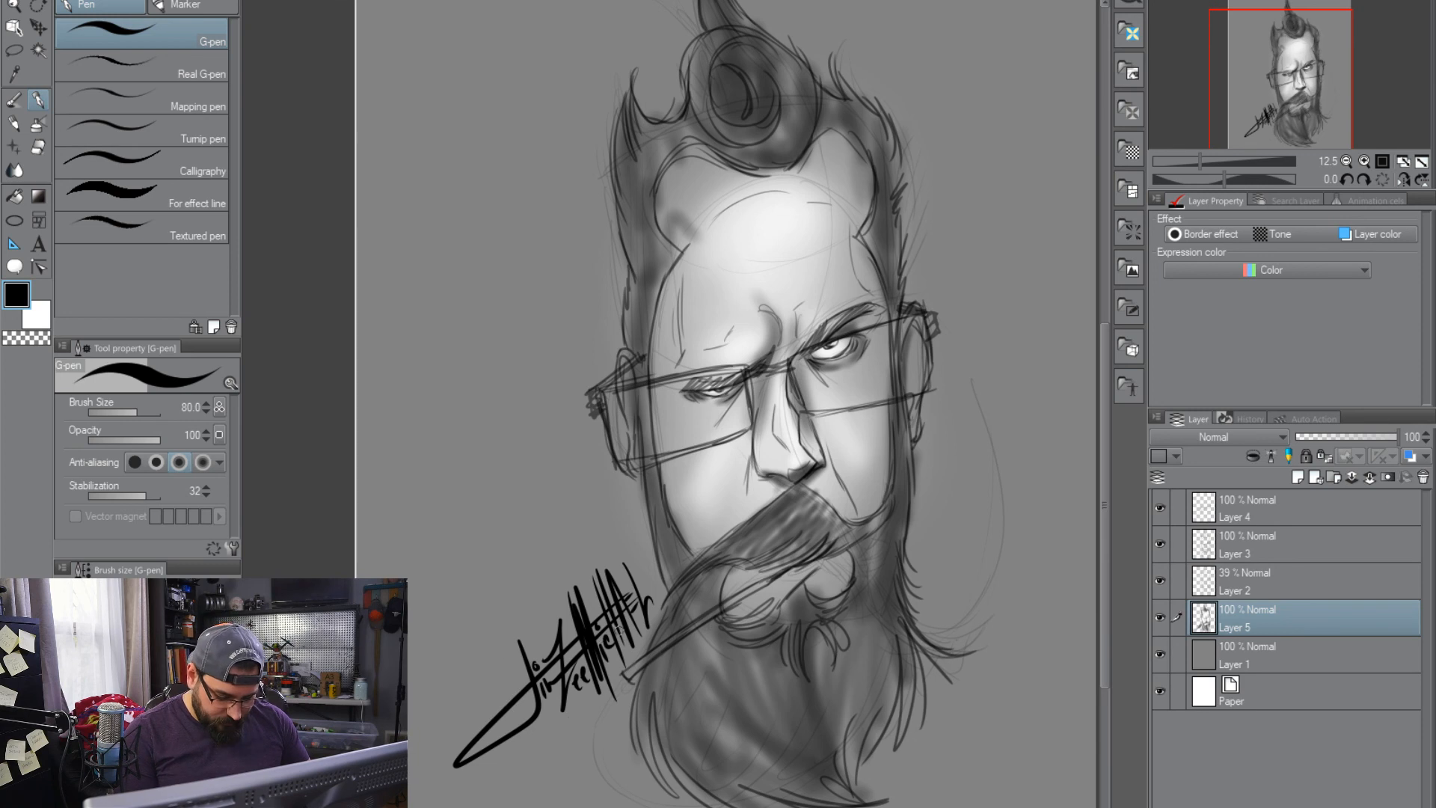
{"action": "mouse_move", "coordinate": [529, 645]}
{"action": "left_mouse_down"}
{"action": "mouse_move", "coordinate": [504, 704]}
{"action": "mouse_move", "coordinate": [540, 715]}
{"action": "mouse_move", "coordinate": [543, 645]}
{"action": "mouse_move", "coordinate": [501, 669]}
{"action": "mouse_move", "coordinate": [514, 679]}
{"action": "mouse_move", "coordinate": [500, 674]}
{"action": "mouse_move", "coordinate": [565, 693]}
{"action": "mouse_move", "coordinate": [539, 649]}
{"action": "mouse_move", "coordinate": [516, 740]}
{"action": "mouse_move", "coordinate": [580, 729]}
{"action": "left_mouse_up"}
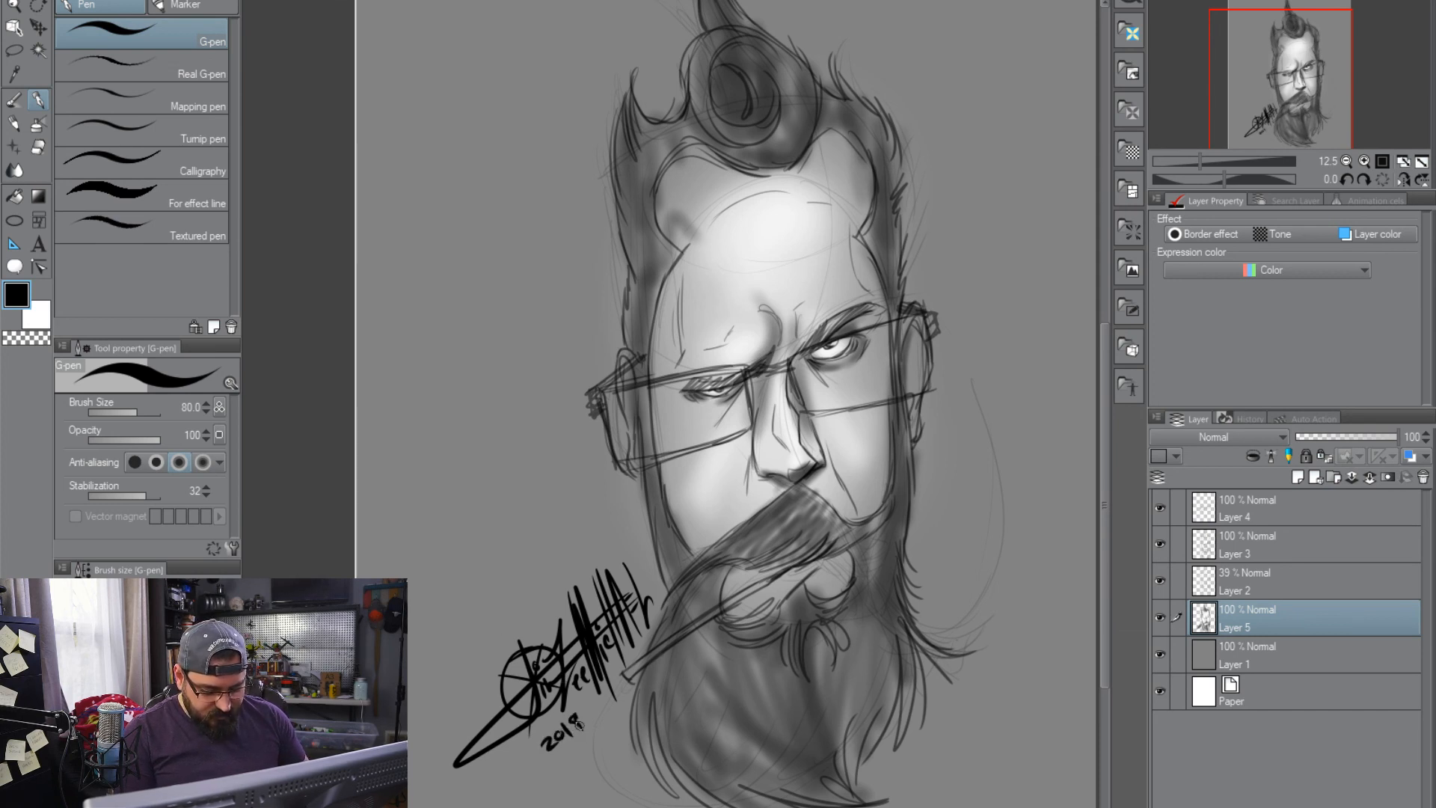